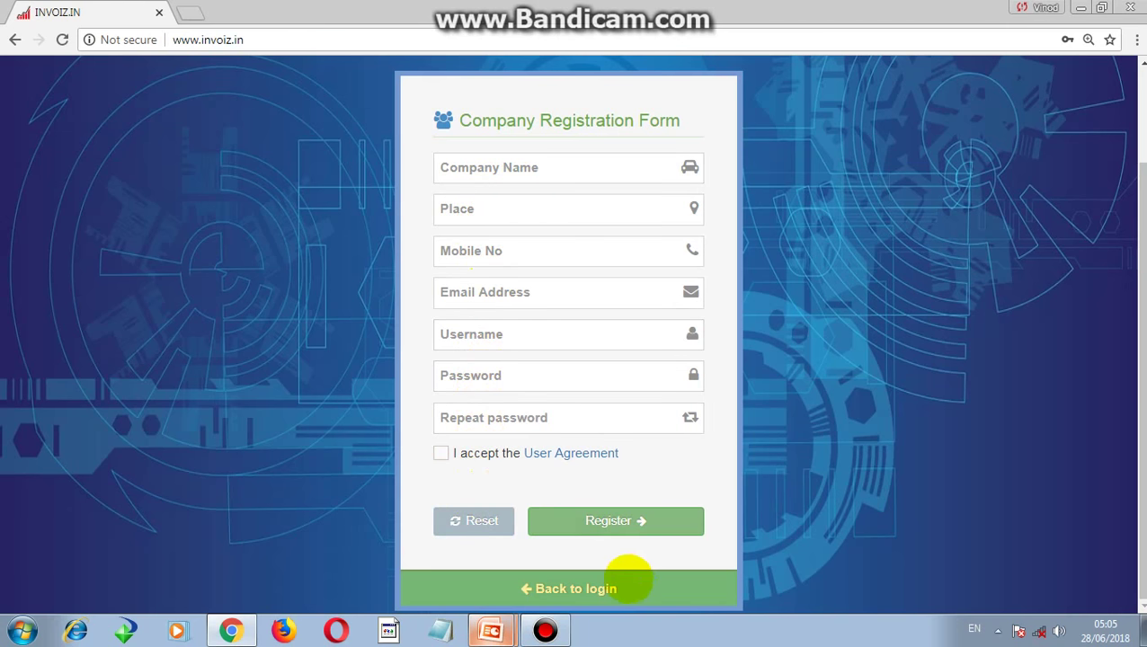
- Return to the login page, then enter the account username and start typing the password
left_click(595, 590)
double_click(532, 286)
type("denmo")
key("BackSpace")
type("mo")
key("Tab")
type("de")
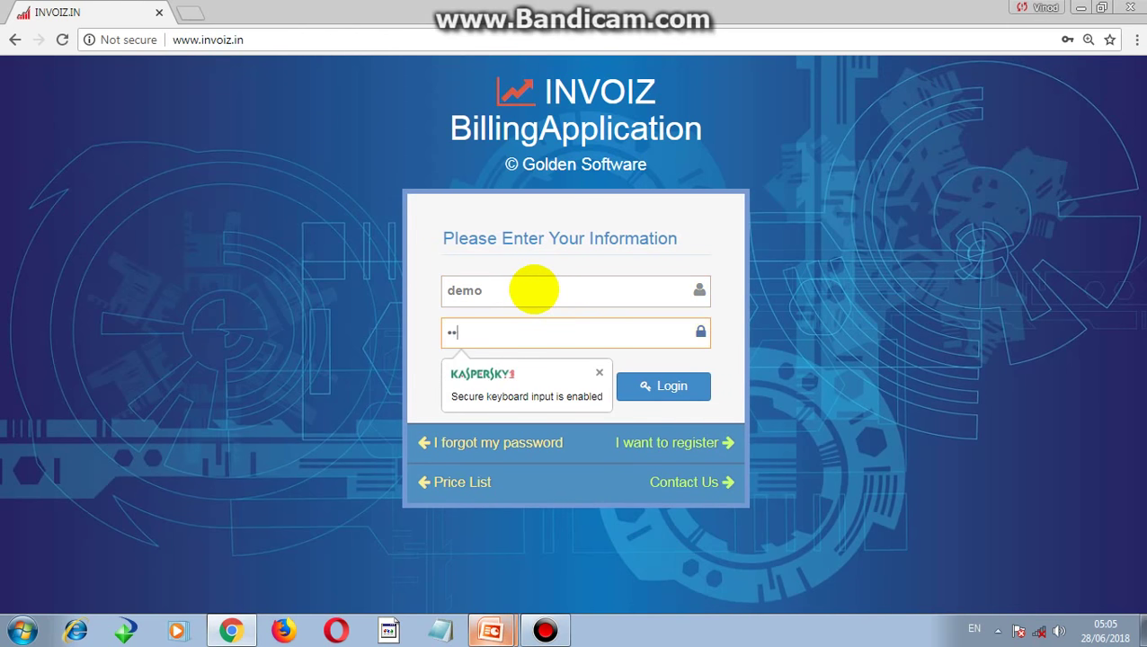
- Log in and check the Top 5 Fast Moving Items period options, keeping This Week
left_click(670, 385)
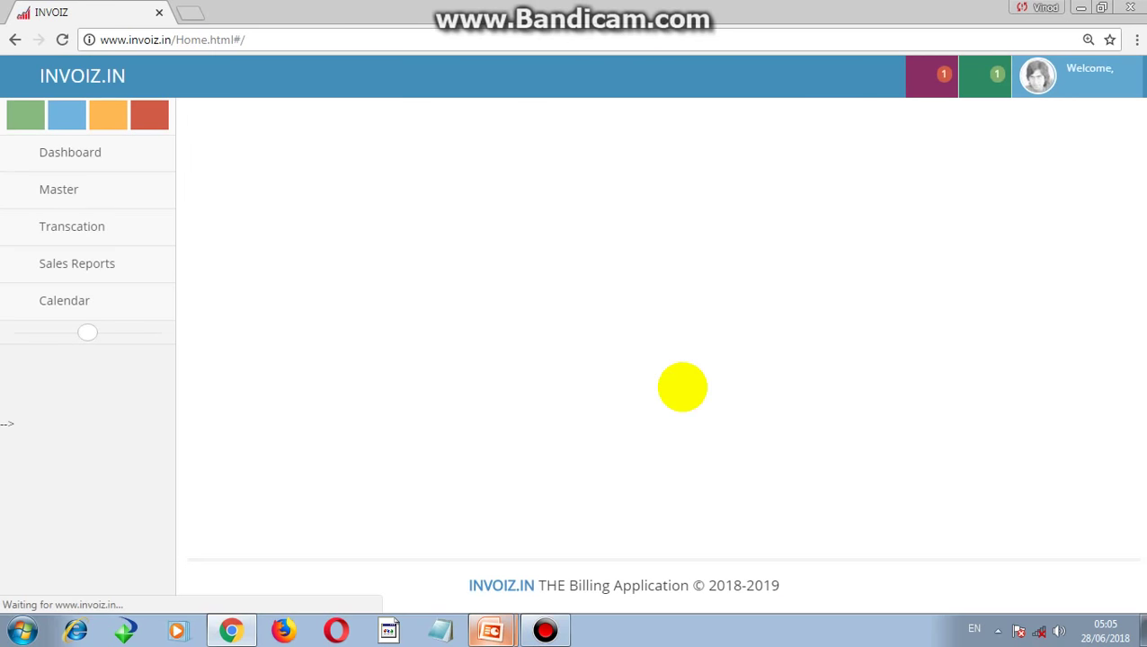
scroll(686, 384, "down", 1)
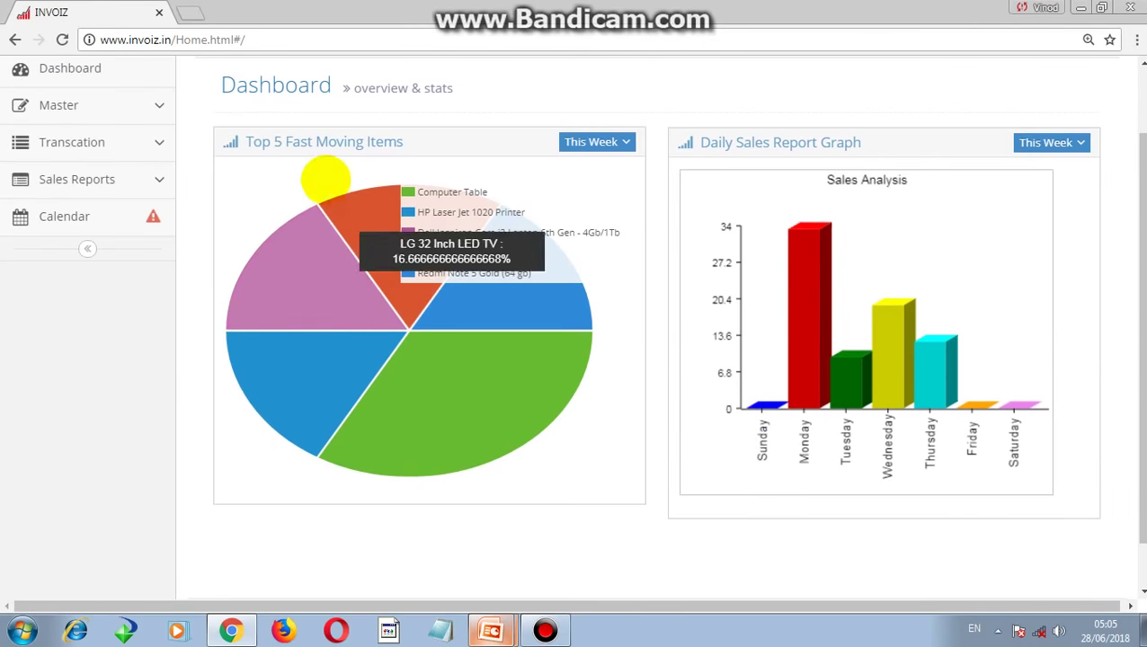
left_click_drag(244, 141, 408, 141)
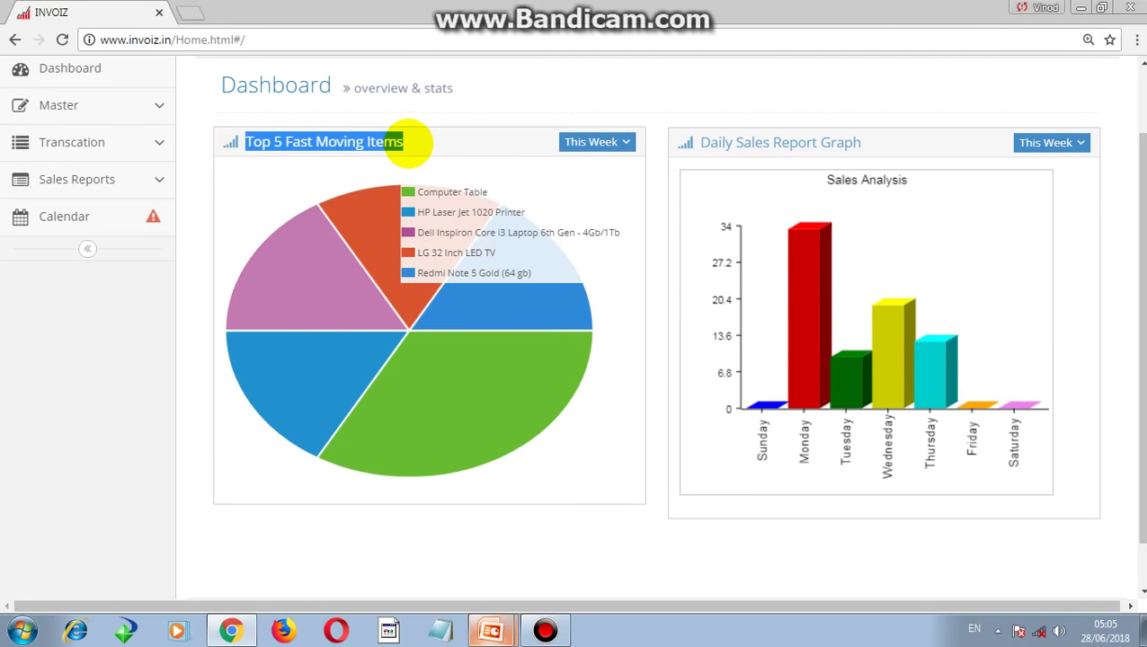
left_click(408, 141)
left_click(595, 141)
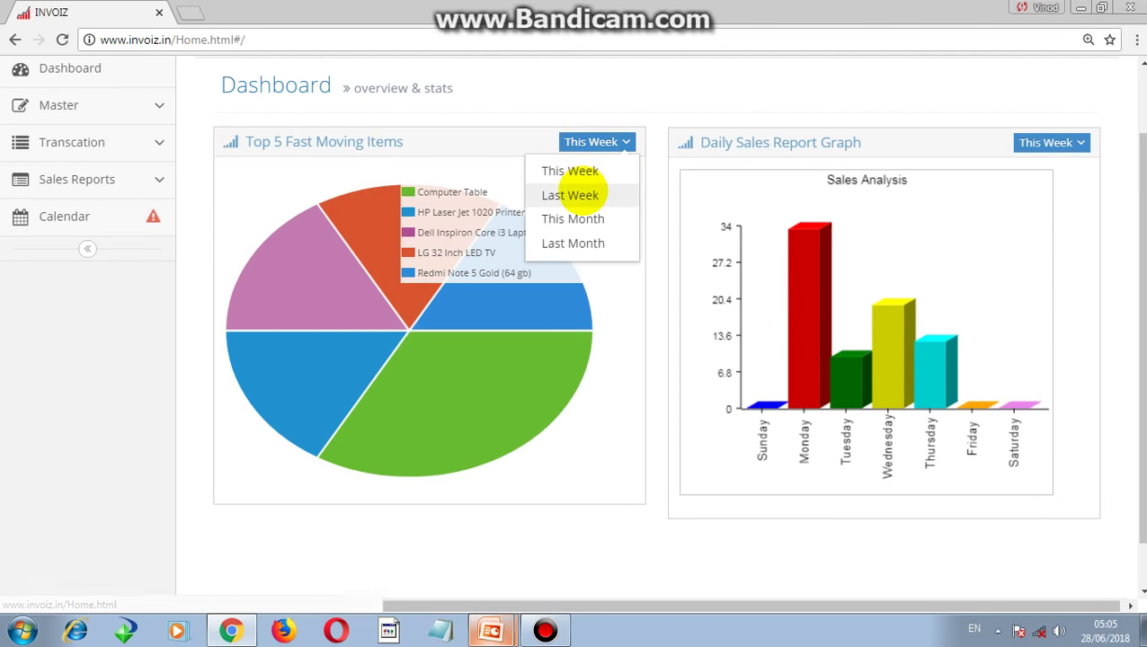
left_click(801, 81)
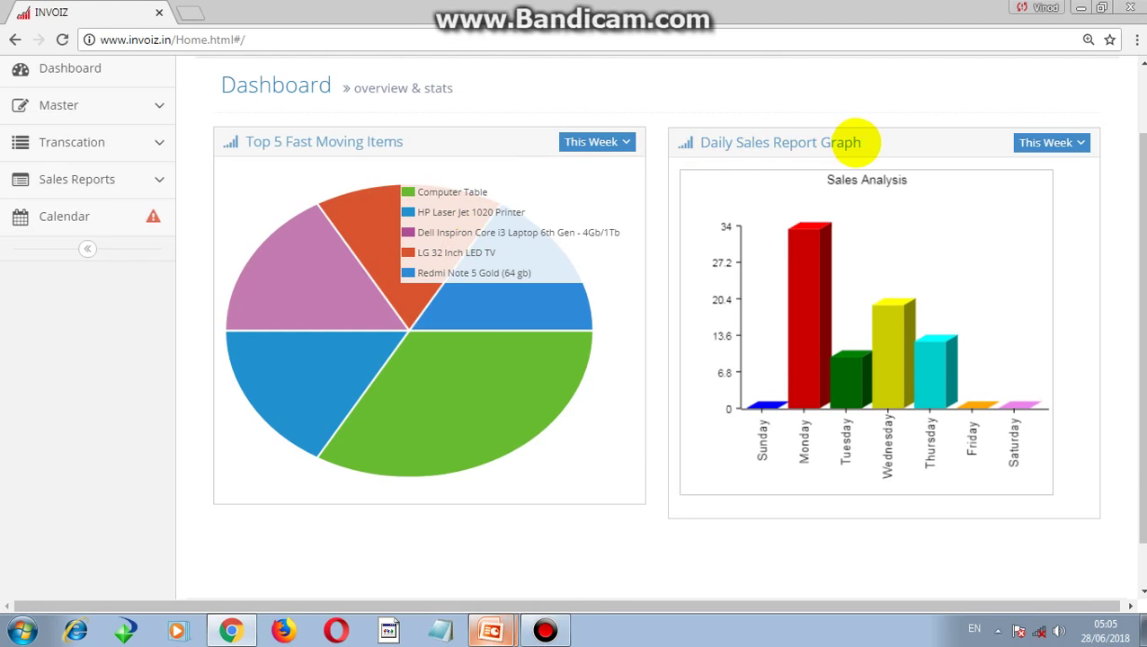
- Review this week's Daily Sales Report bars, then advance the slideshow to How To Create An Item
left_click(1054, 142)
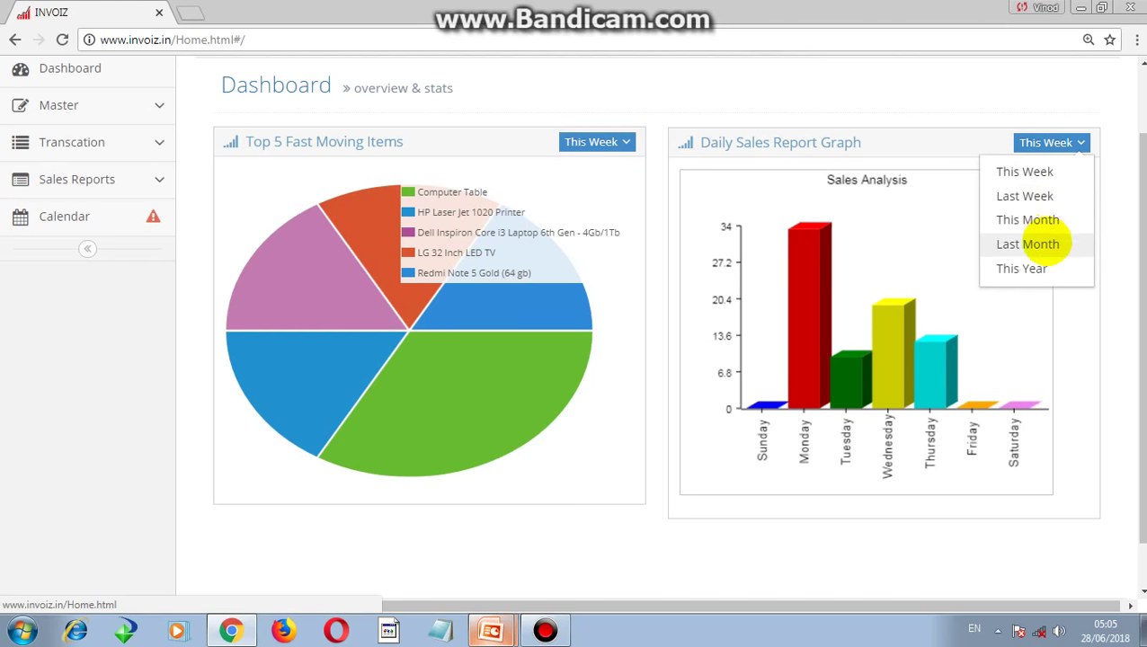
left_click(1116, 276)
mouse_move(935, 377)
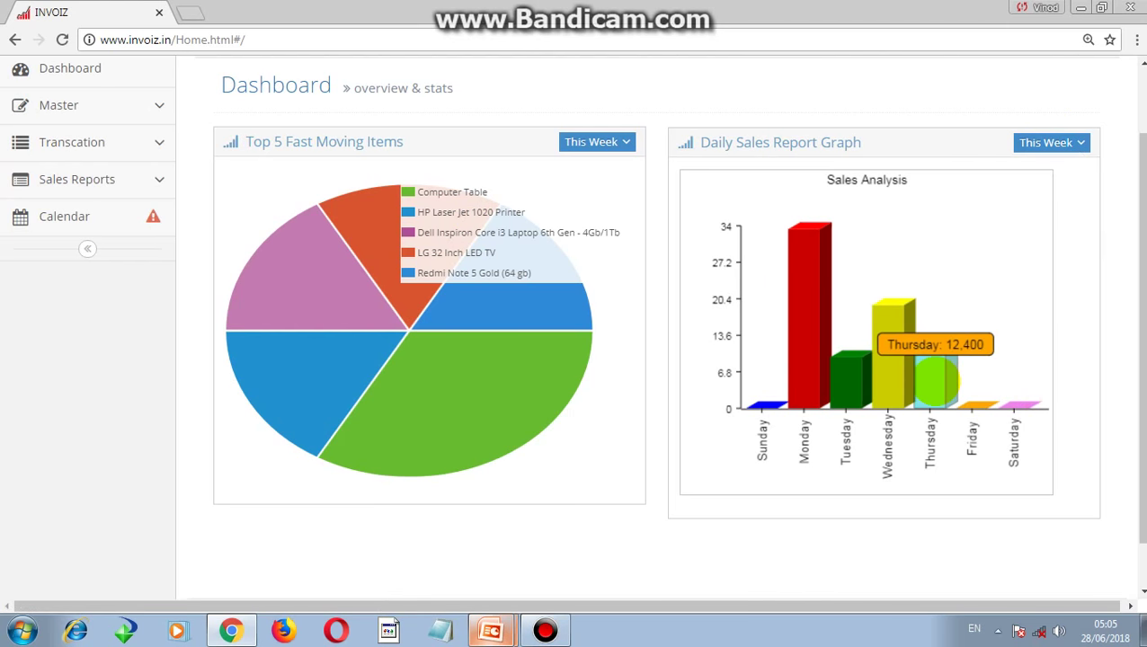
mouse_move(845, 373)
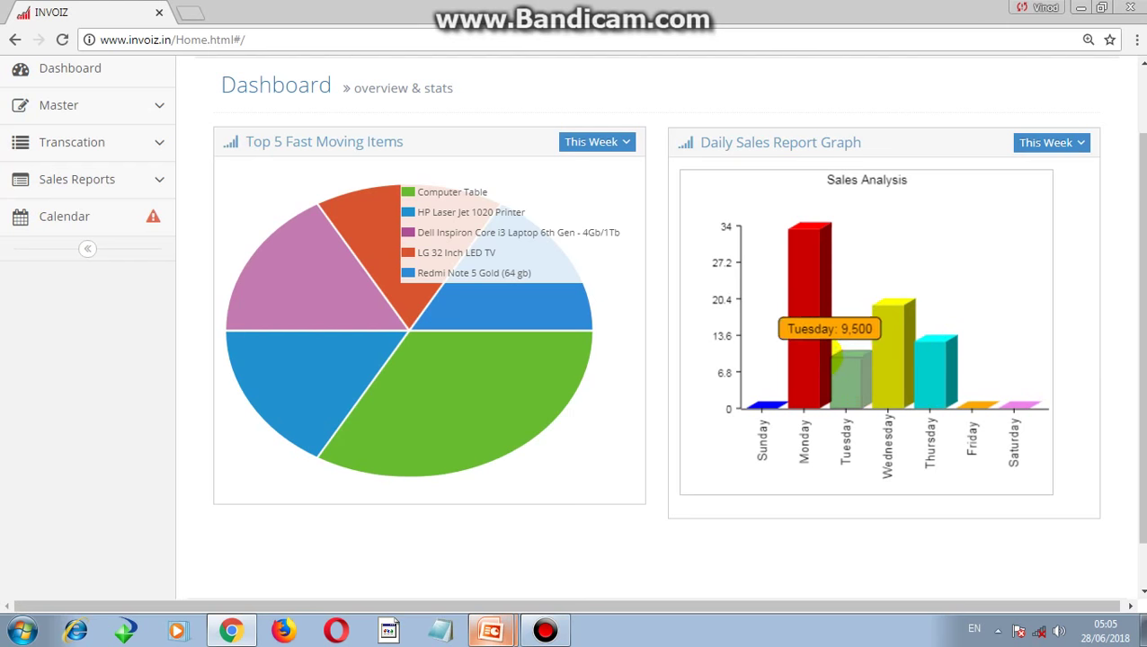
scroll(1087, 244, "up", 2)
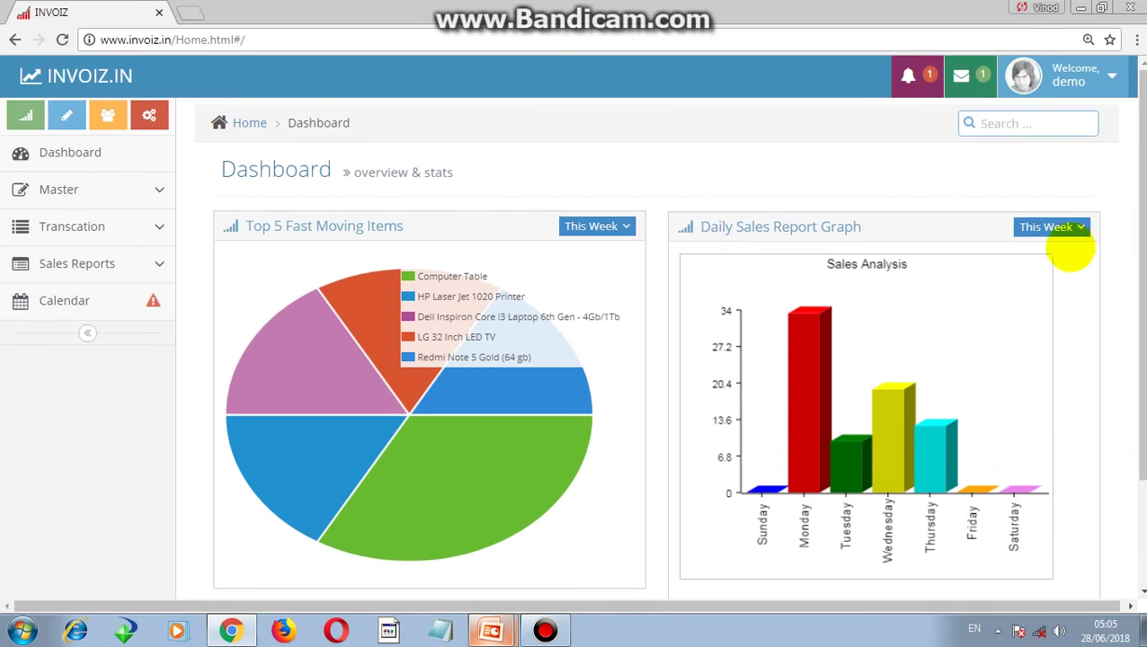
left_click(1042, 220)
key("alt+Tab")
left_click(738, 169)
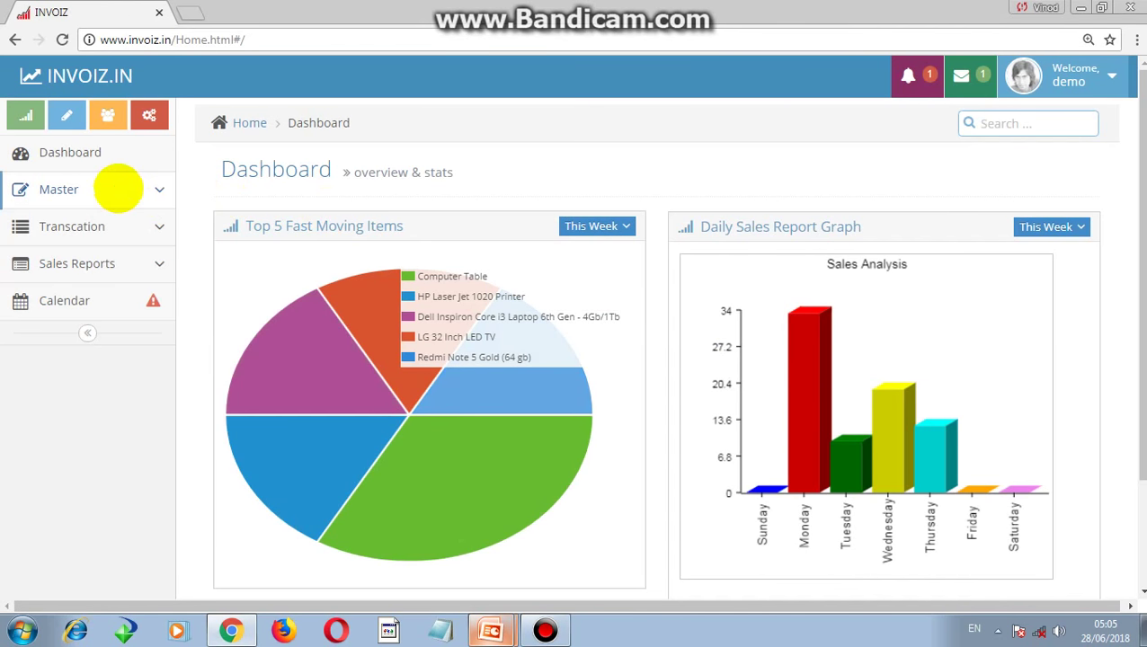
- Expand the Master section in the INVOIZ sidebar
left_click(116, 189)
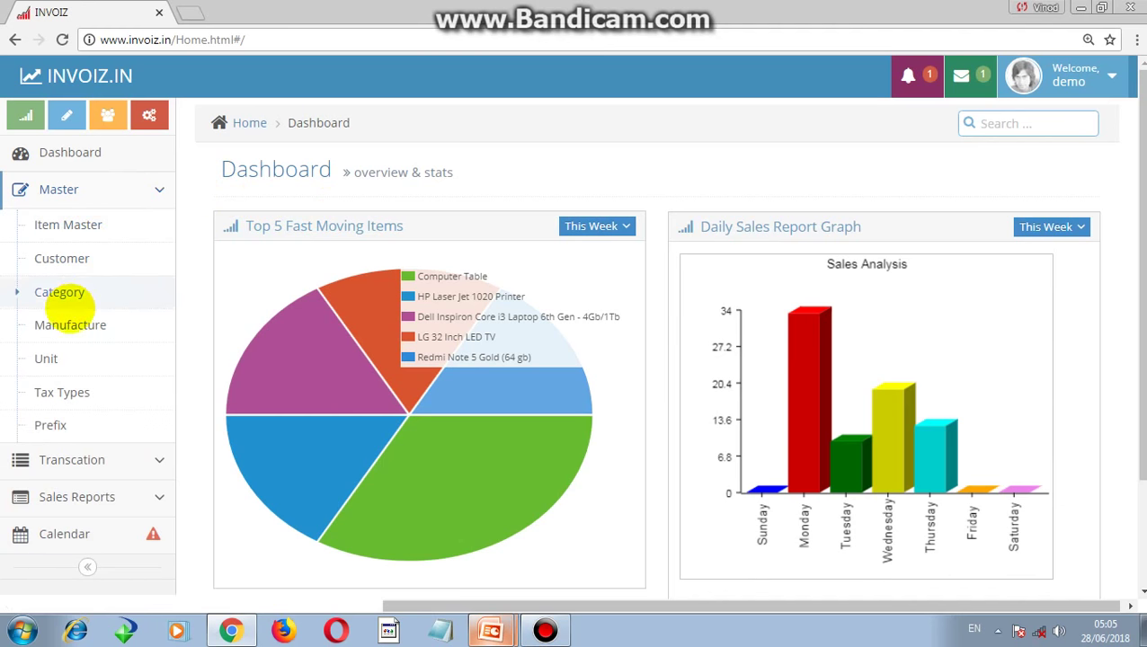
- Add a new category row named Tab and save it
left_click(76, 293)
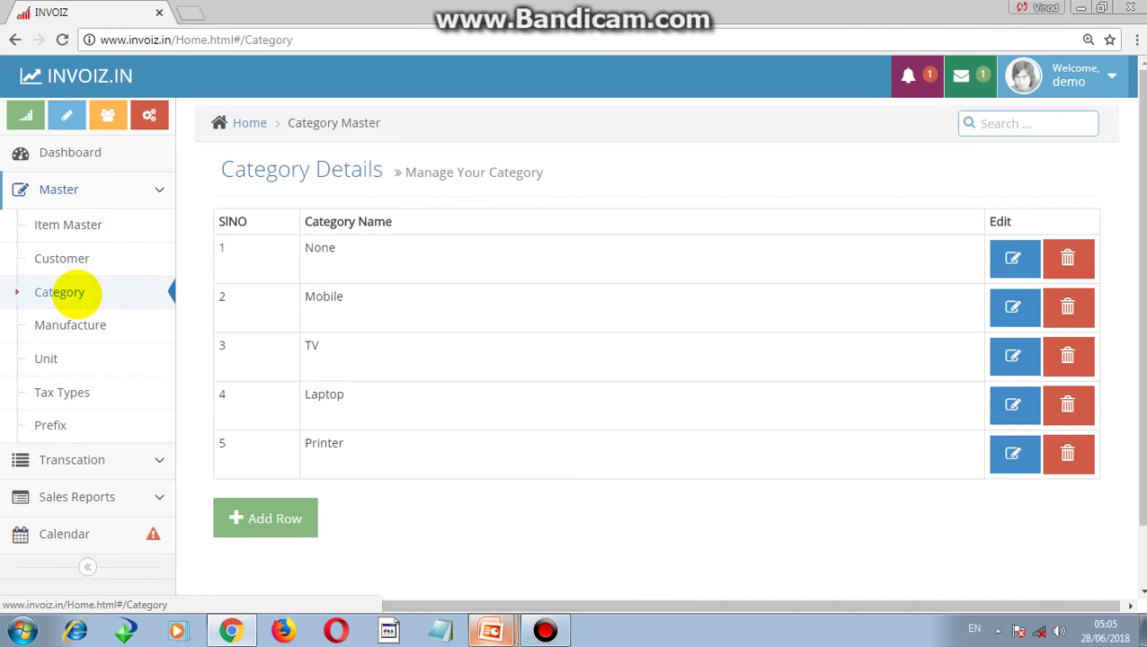
left_click(262, 517)
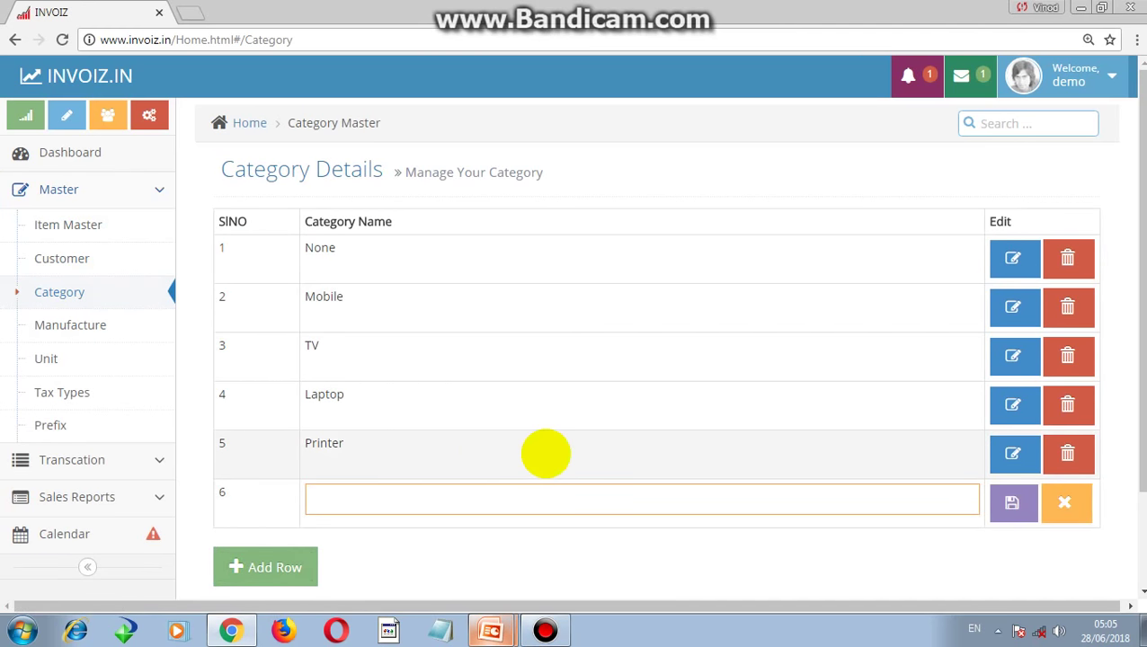
left_click(1013, 503)
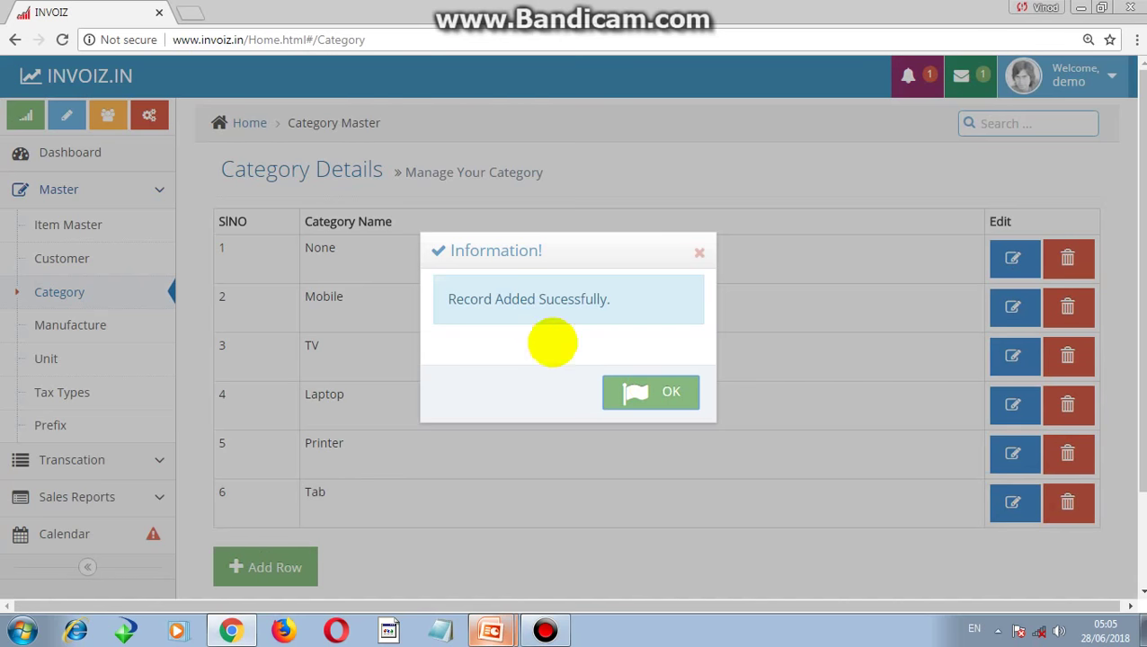
left_click(629, 391)
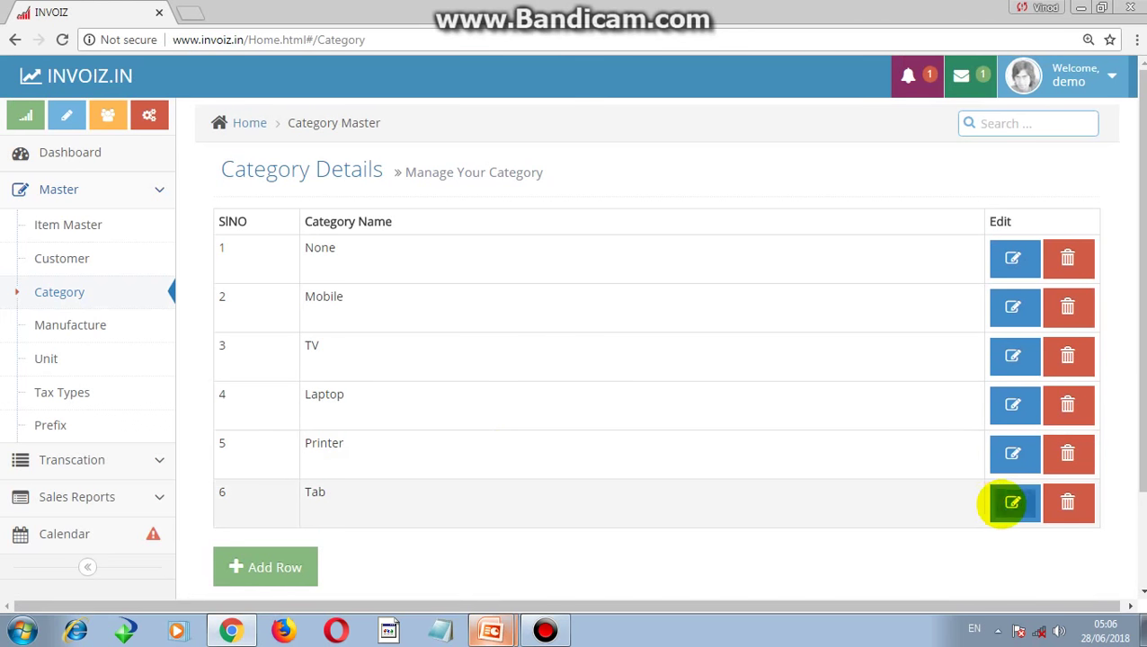
- Rename the Tab category to Tab2 and save, then change it back to Tab
left_click(1009, 503)
type("2")
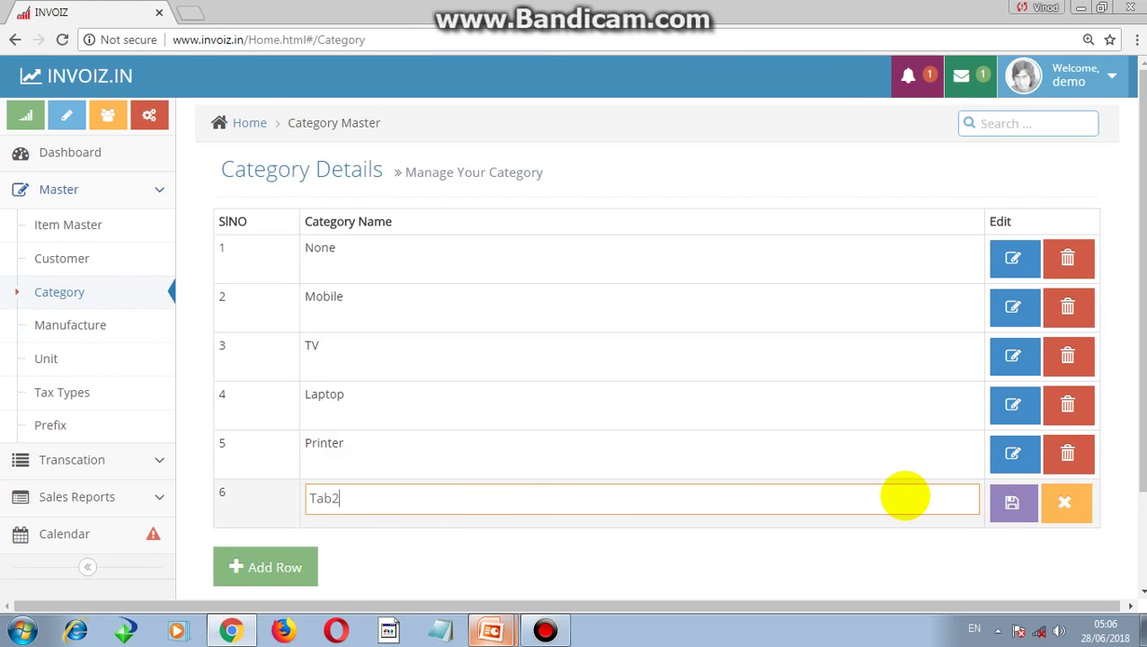
left_click(1012, 503)
left_click(660, 396)
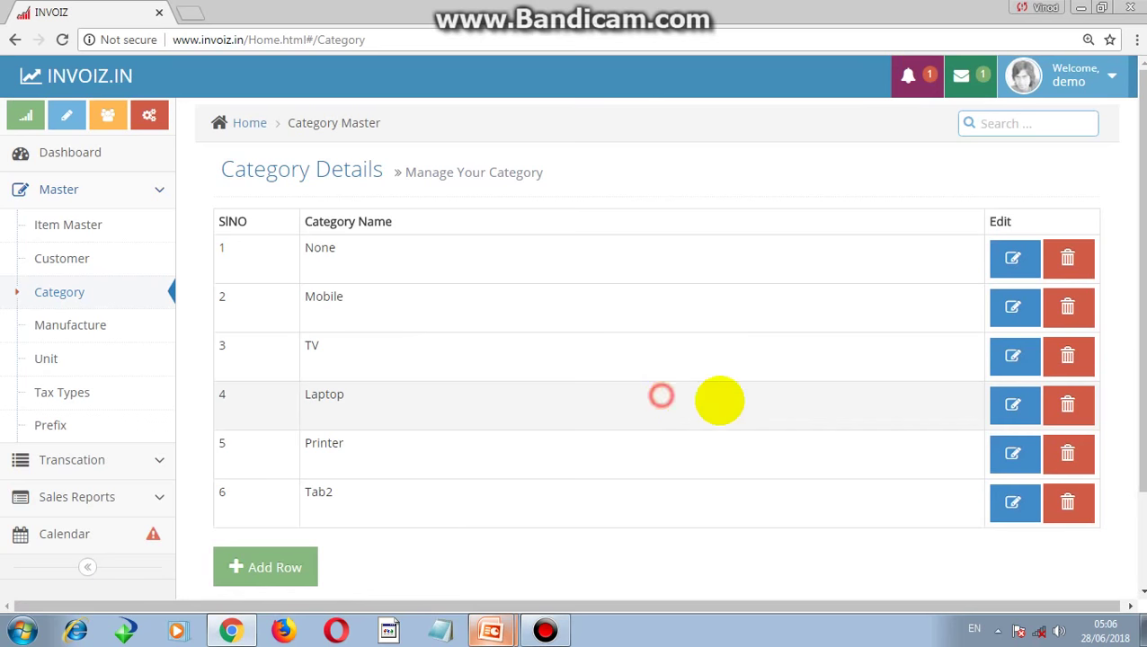
left_click(1013, 502)
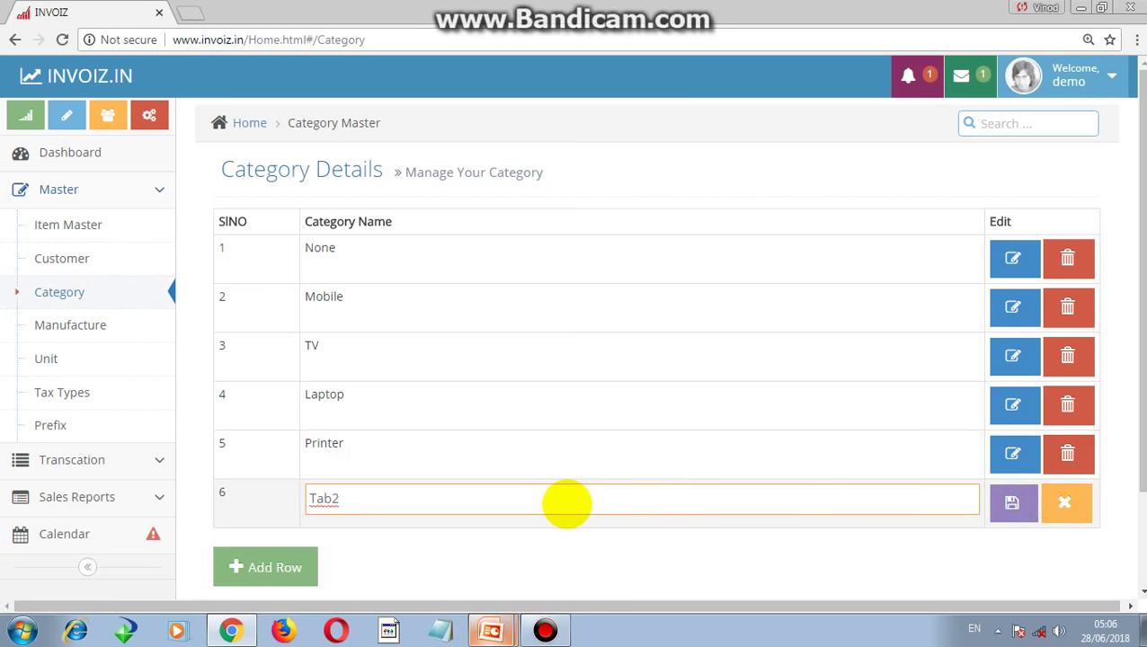
left_click(1008, 498)
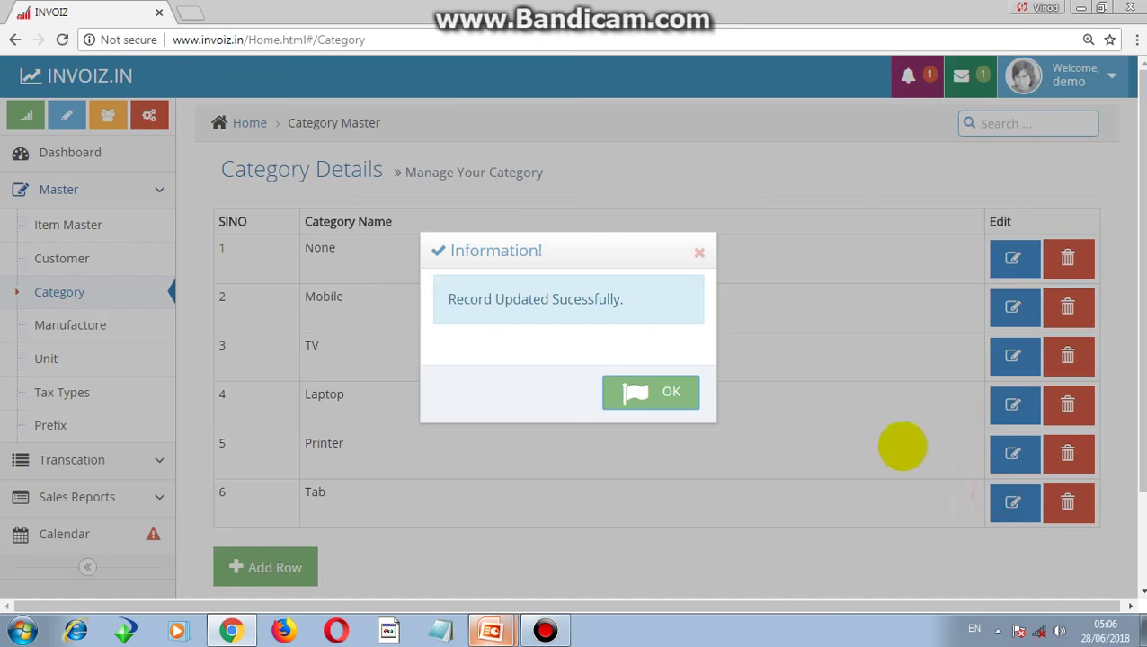
left_click(686, 398)
scroll(684, 399, "down", 2)
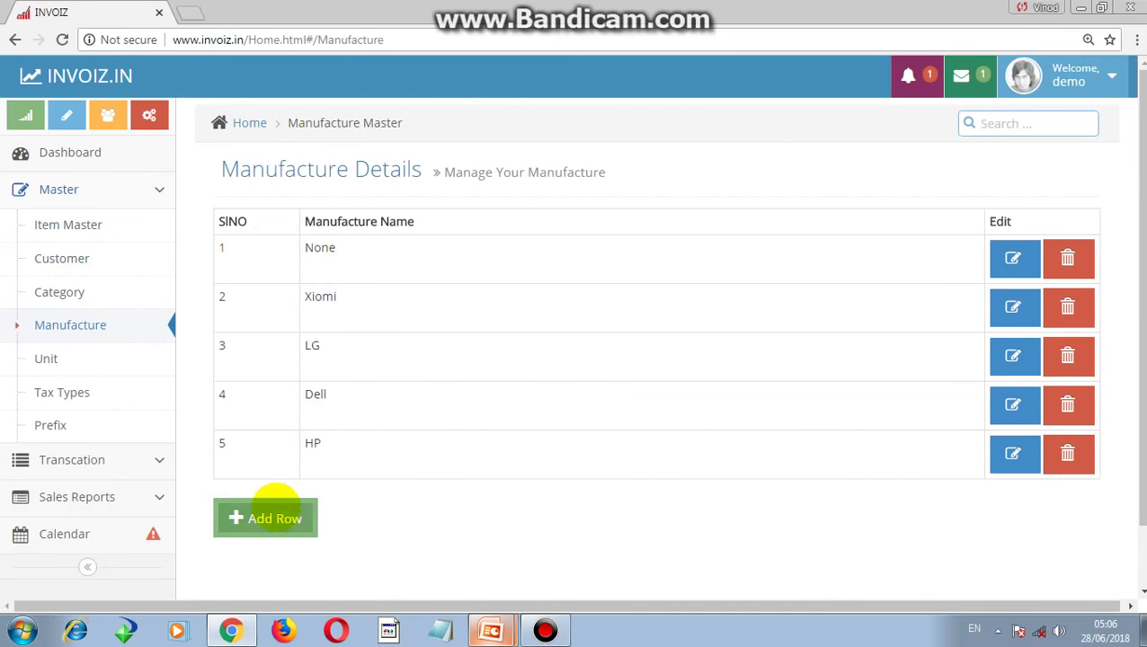
- Add a manufacturer row named Samsung and save it
left_click(276, 511)
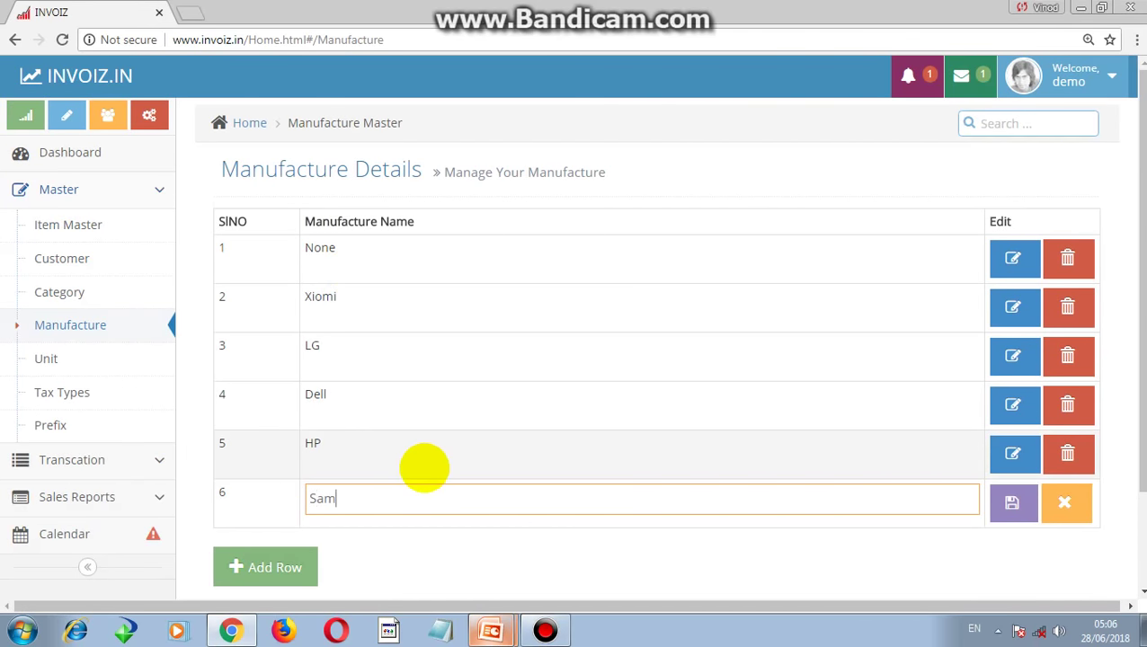
left_click(1008, 501)
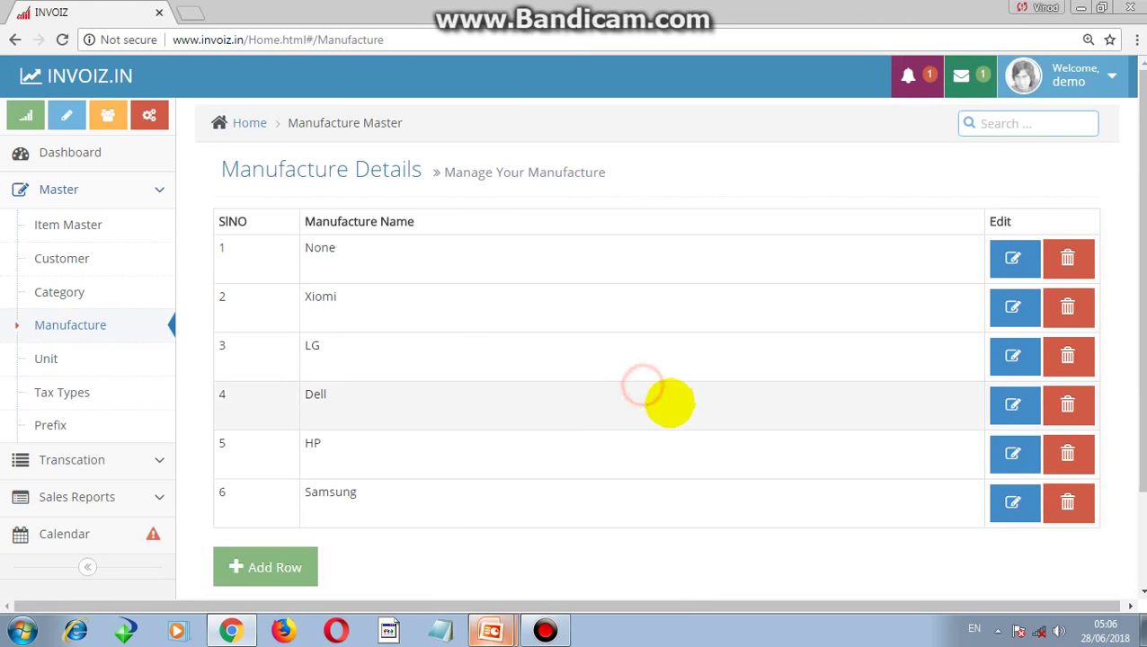
left_click(637, 392)
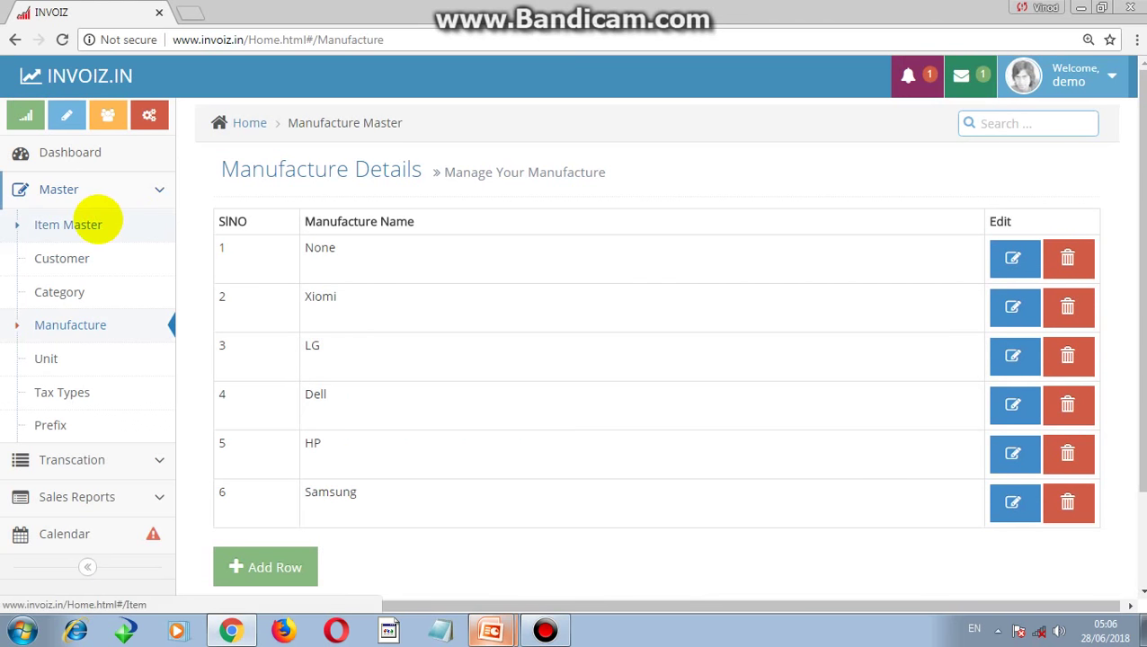
- Open the item details form and enter the item name Samsung Galaxy Tab A7.0
left_click(111, 224)
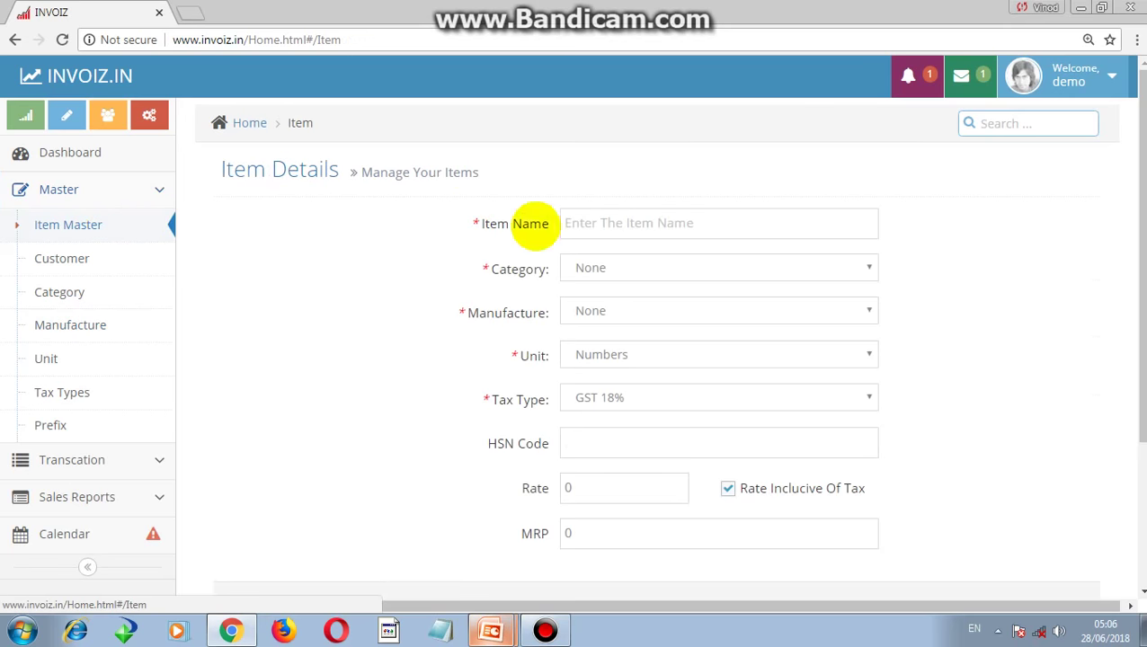
left_click(665, 221)
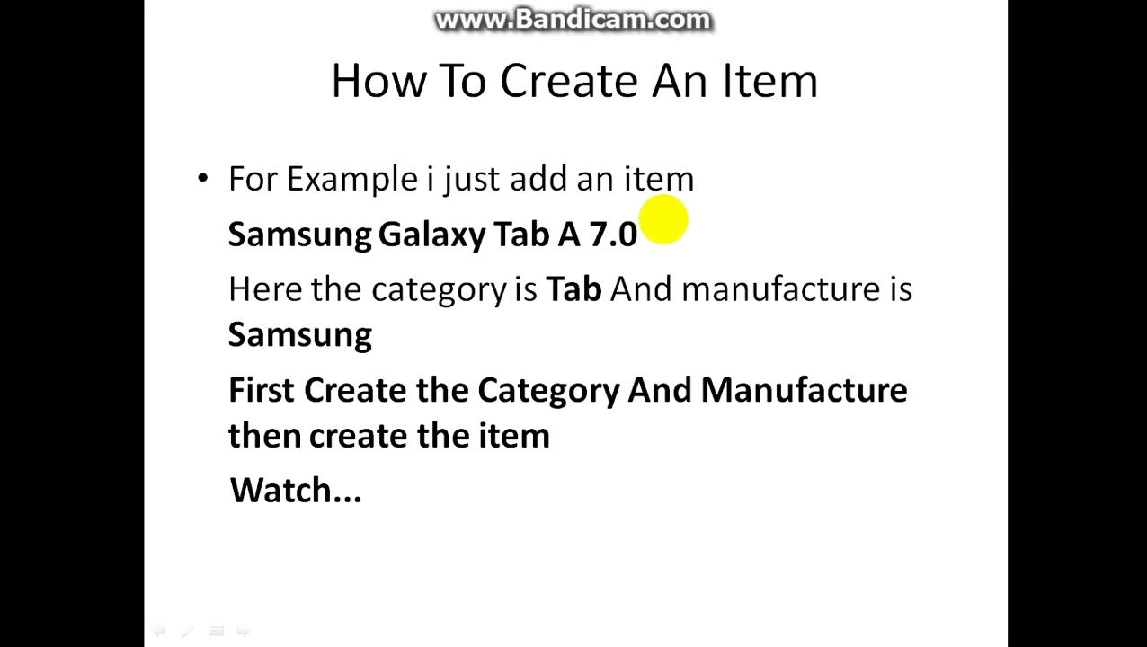
key("alt+Tab")
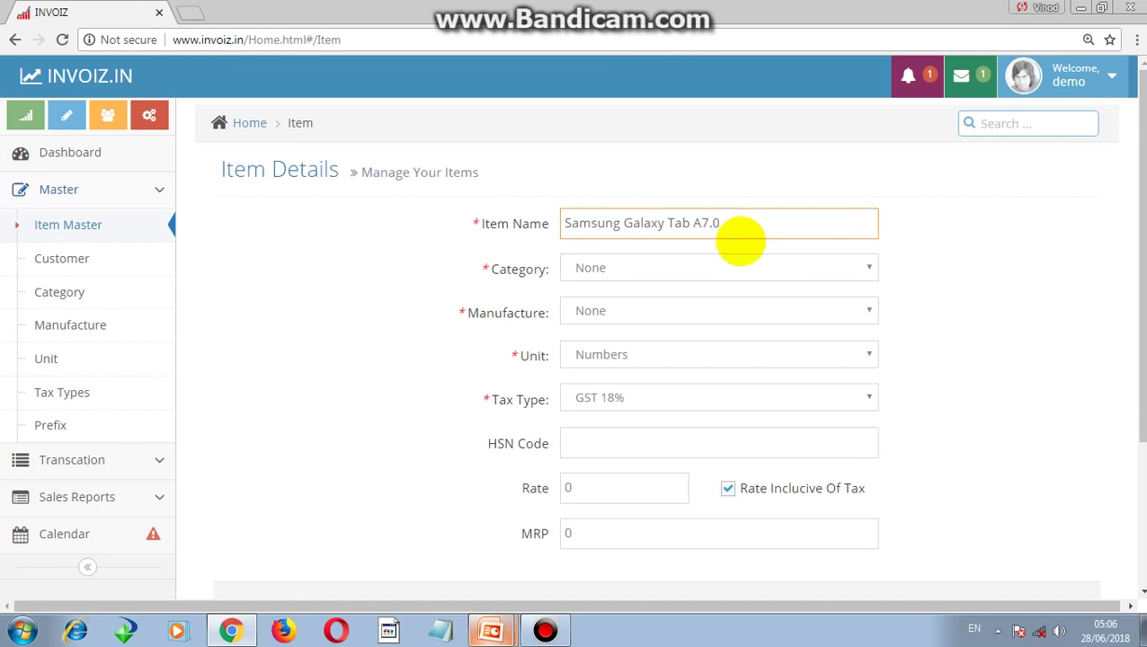
- Set category Tab, manufacturer Samsung, unit Numbers and GST 18% for the item
left_click(719, 255)
left_click(608, 369)
left_click(643, 309)
left_click(615, 414)
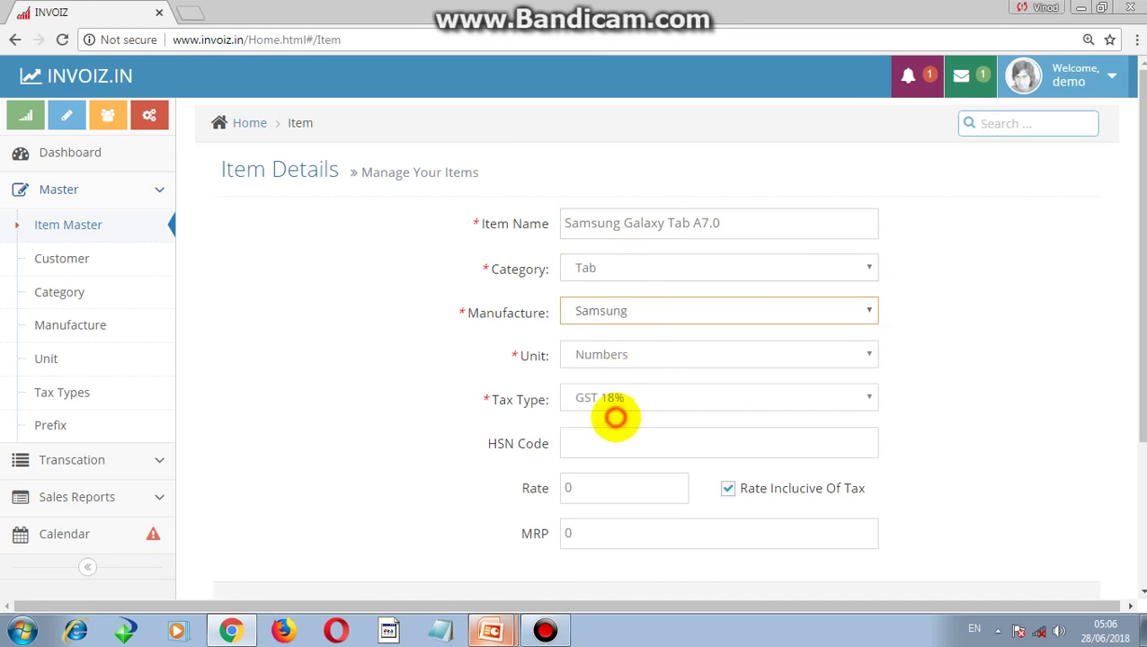
left_click(635, 354)
left_click(635, 353)
left_click(634, 354)
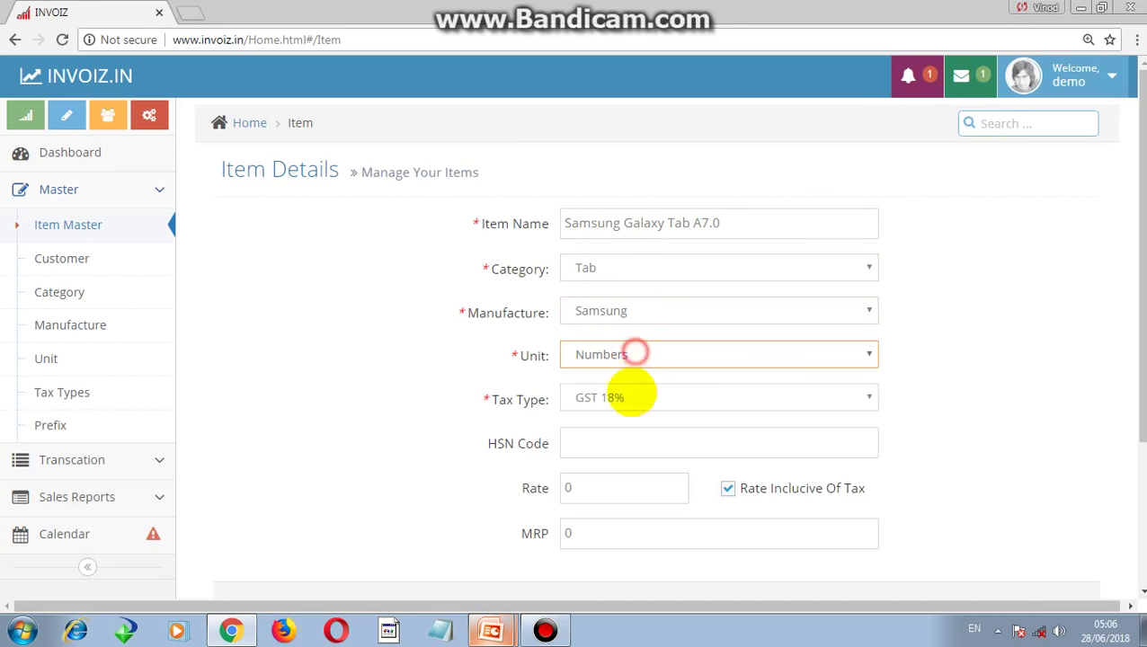
left_click(699, 397)
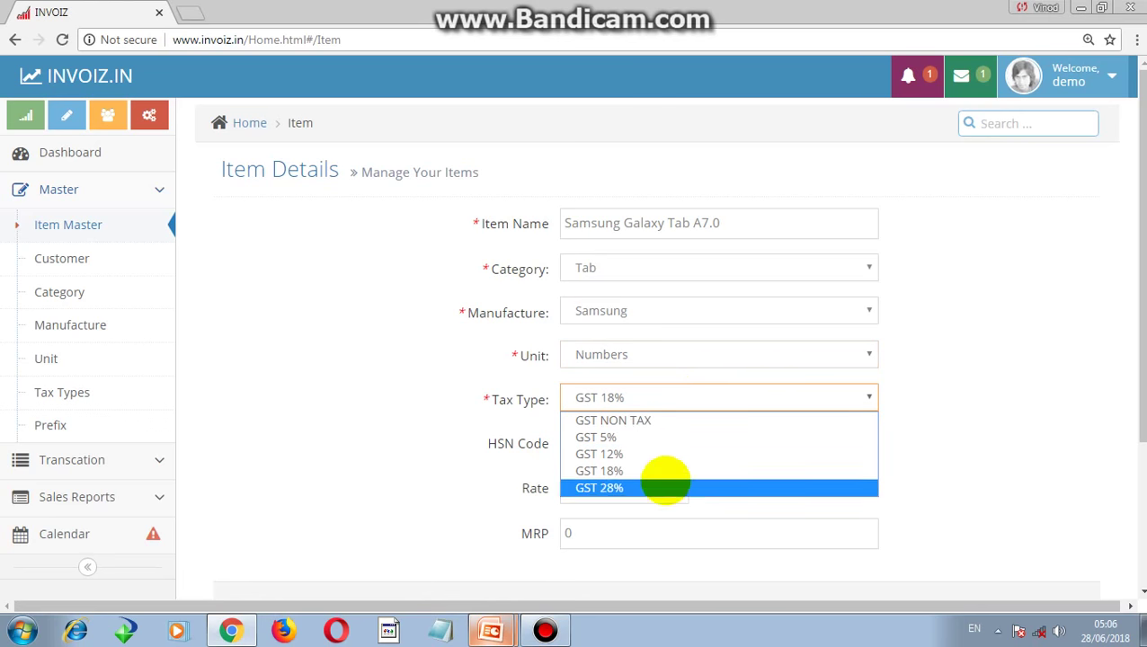
left_click(1017, 414)
- Enter HSN code 123456 and MRP 10500, then submit the new item
scroll(773, 396, "down", 2)
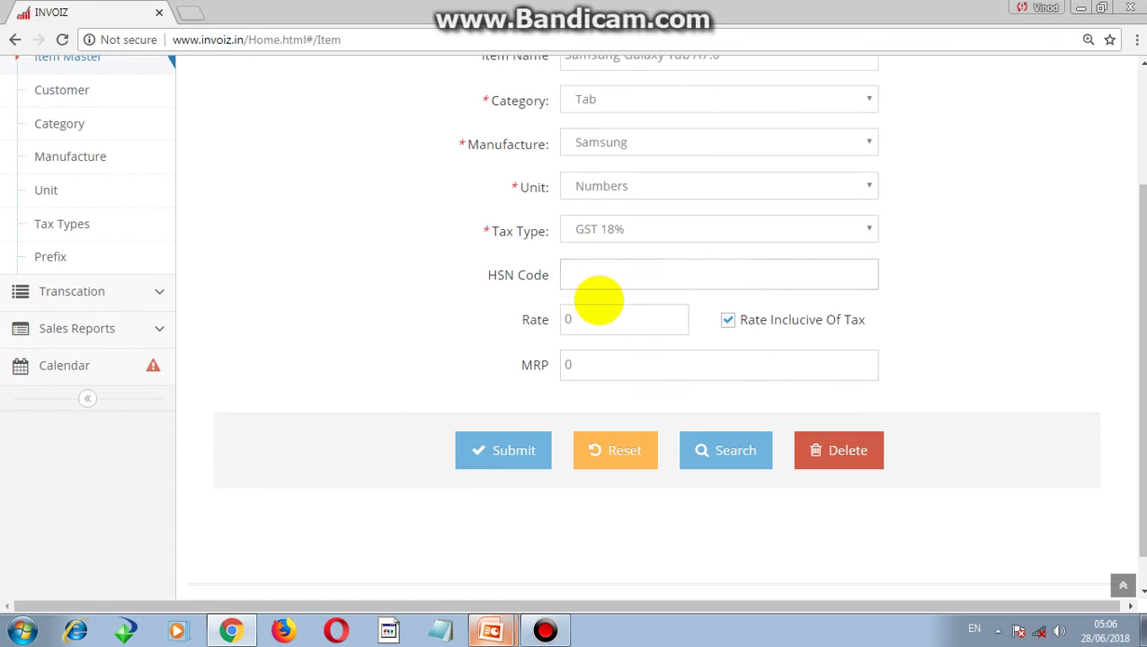
left_click(680, 277)
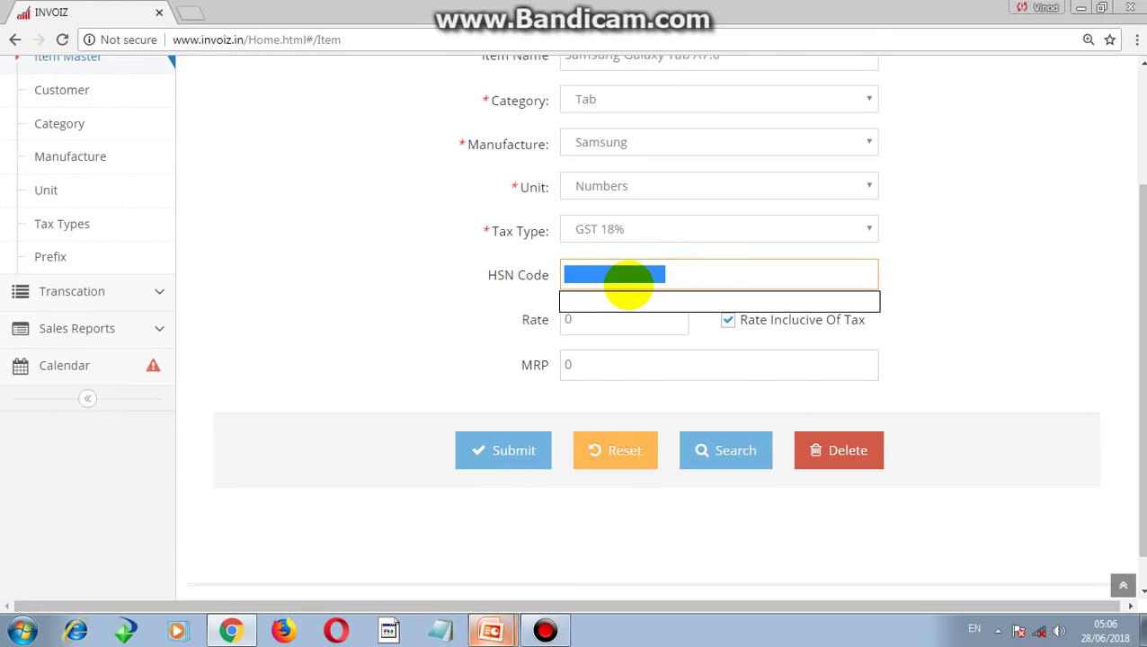
type("123456")
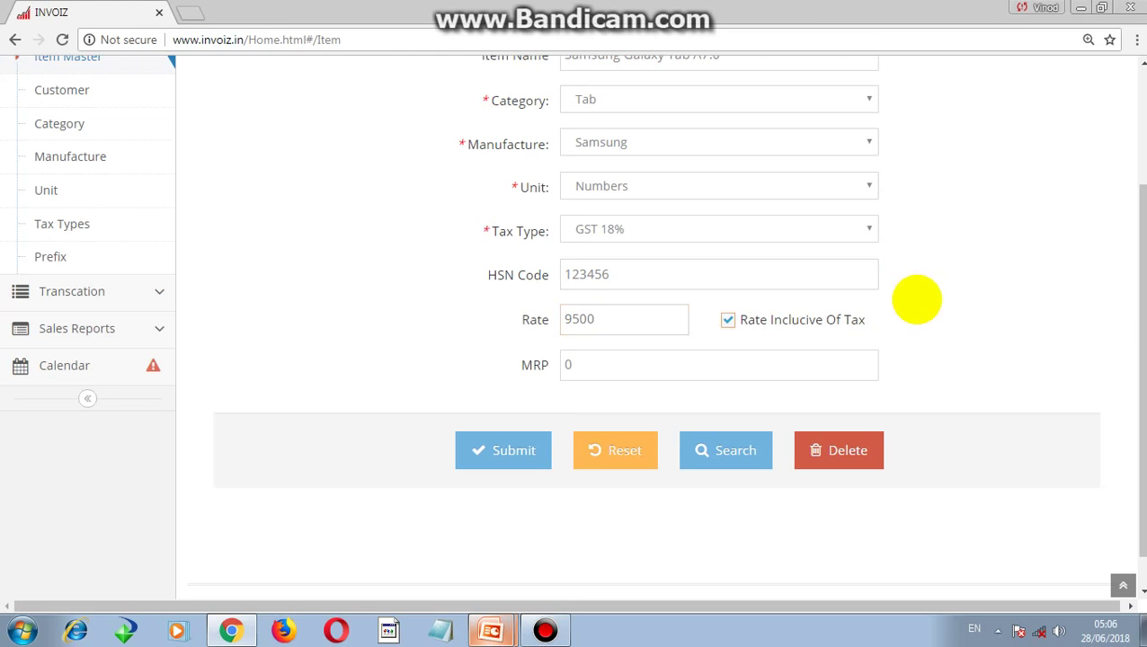
left_click(633, 362)
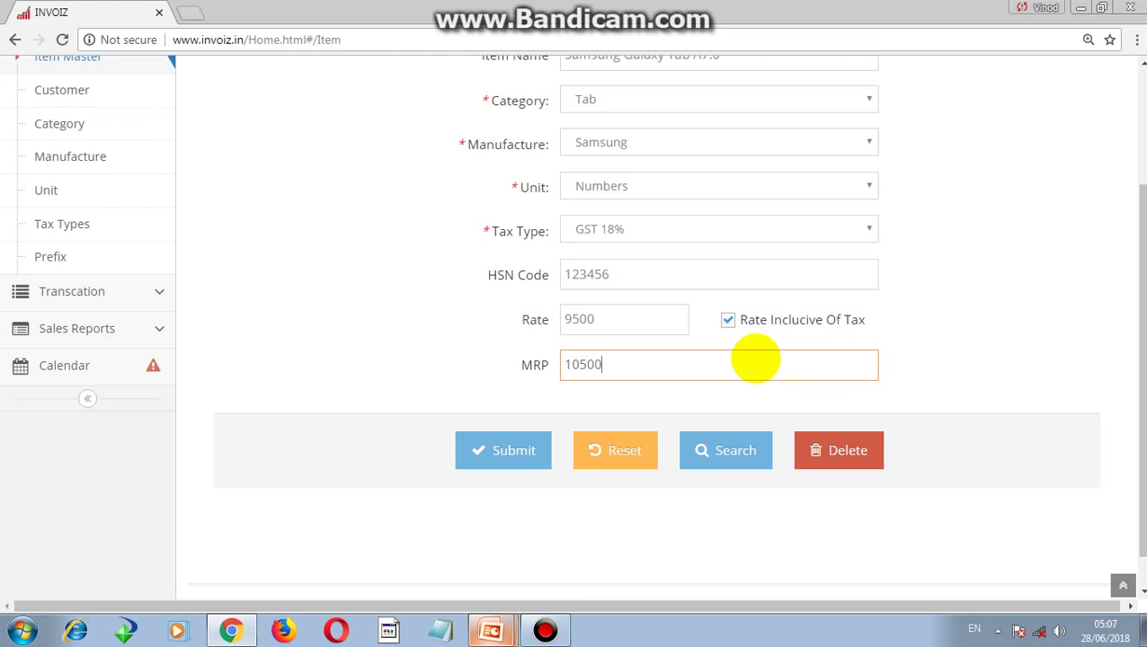
left_click(984, 326)
left_click(506, 449)
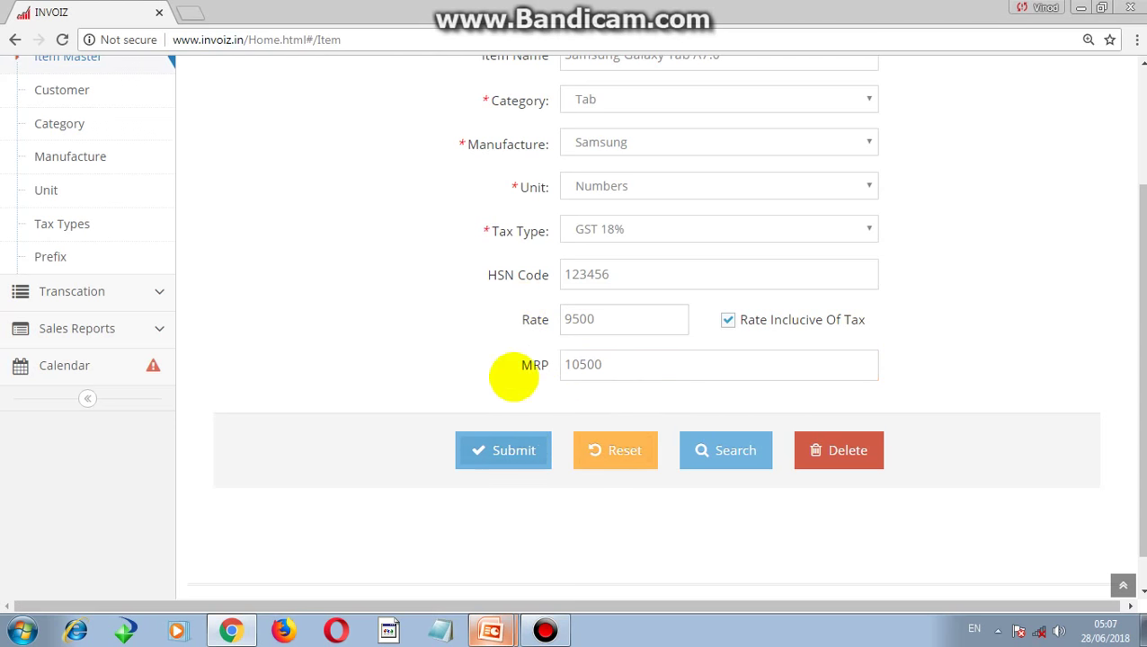
left_click(507, 450)
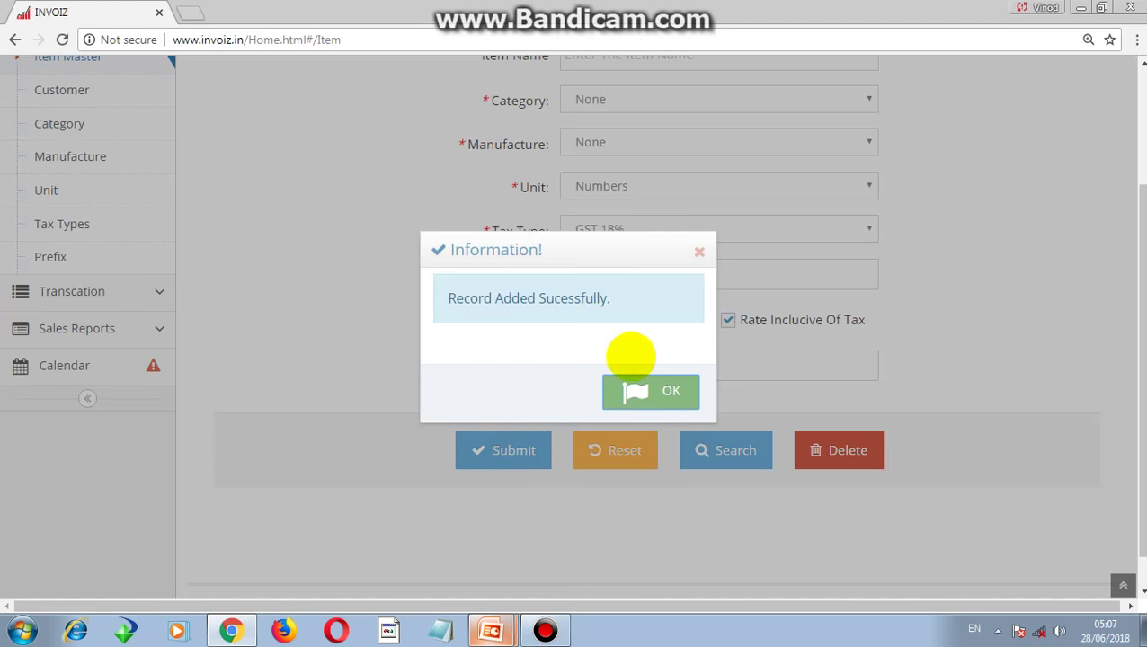
left_click(651, 390)
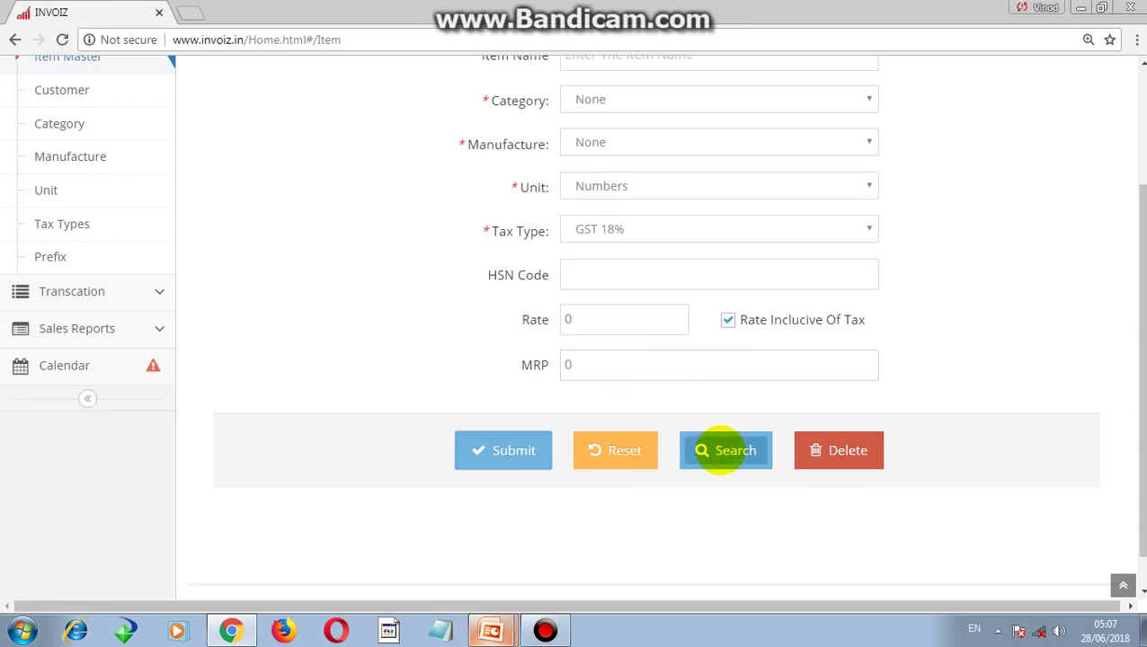
- Find Samsung Galaxy Tab A7.0 by searching 'sa' and update its rate to 9600
left_click(729, 449)
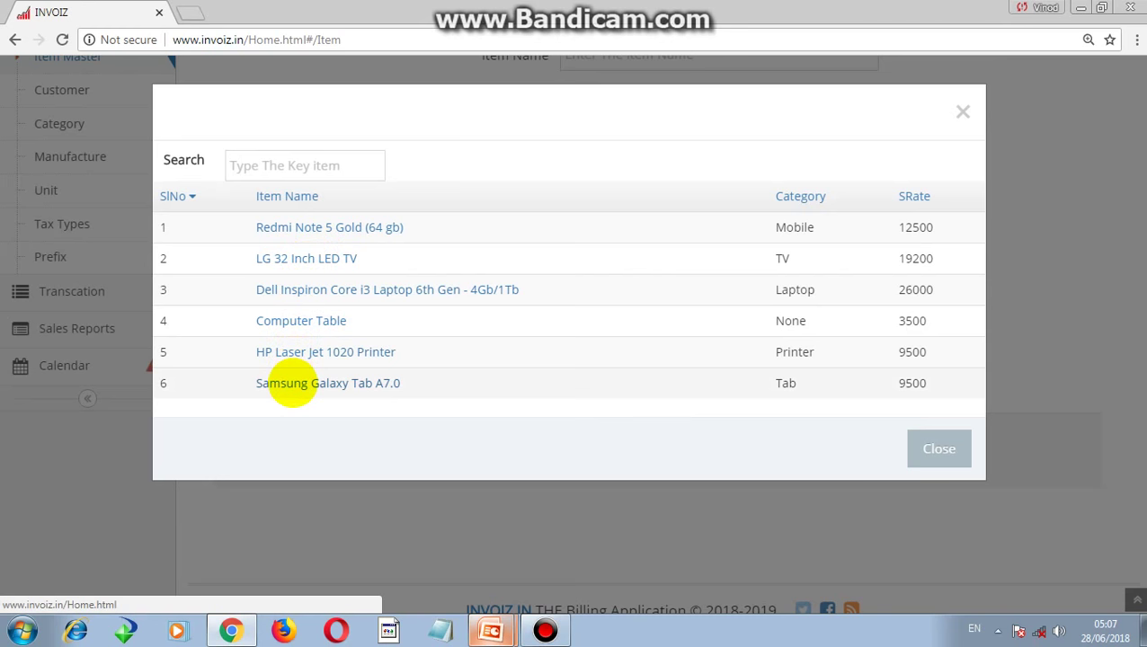
left_click(307, 162)
type("sa")
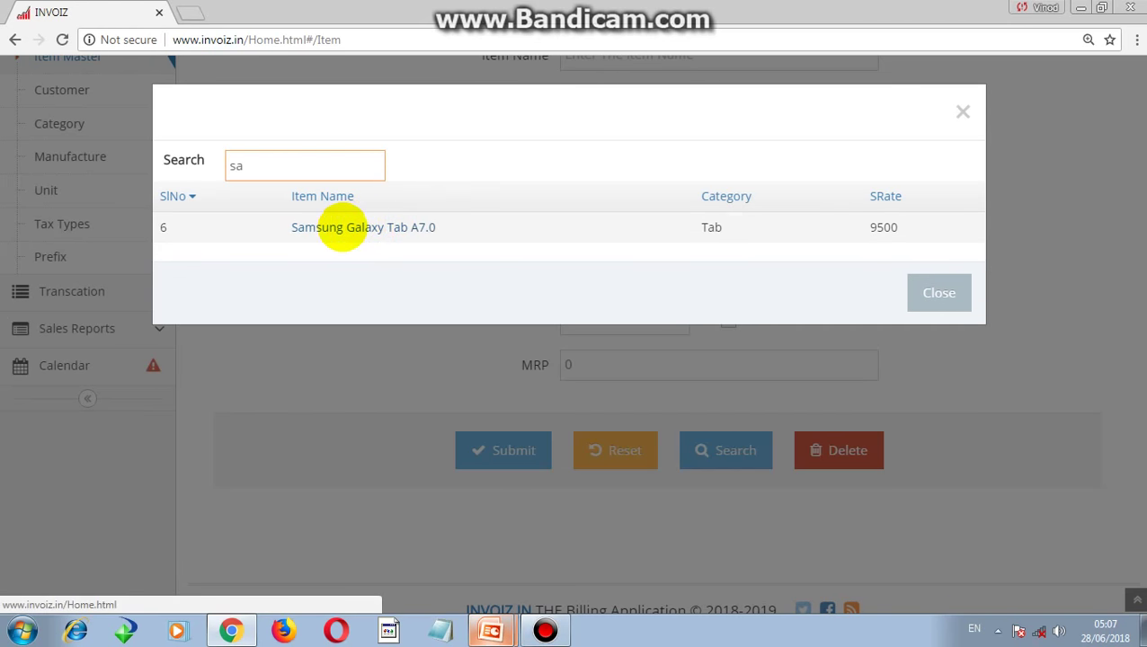
left_click(342, 227)
scroll(870, 292, "up", 2)
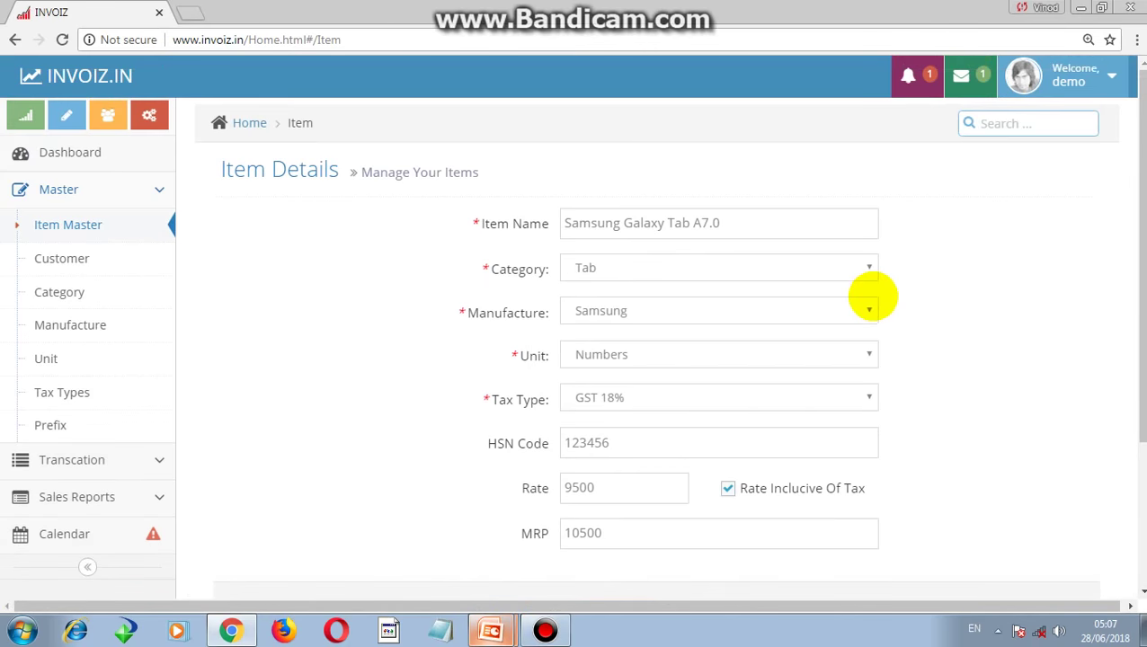
scroll(713, 292, "down", 2)
scroll(863, 274, "up", 2)
left_click(640, 397)
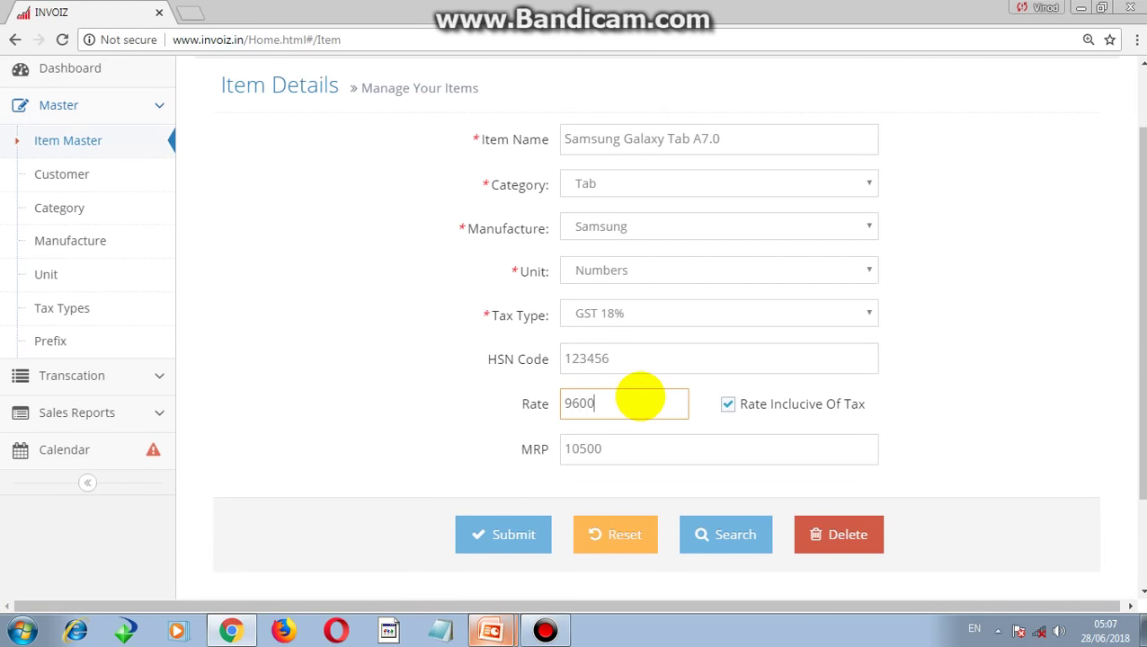
left_click(494, 534)
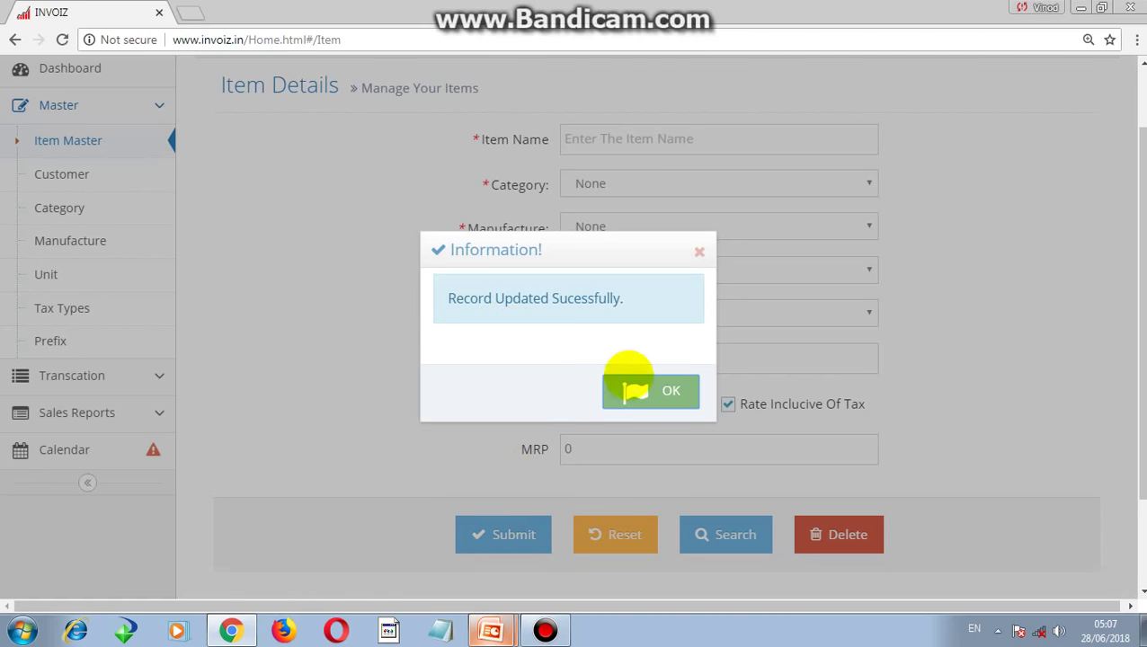
left_click(636, 391)
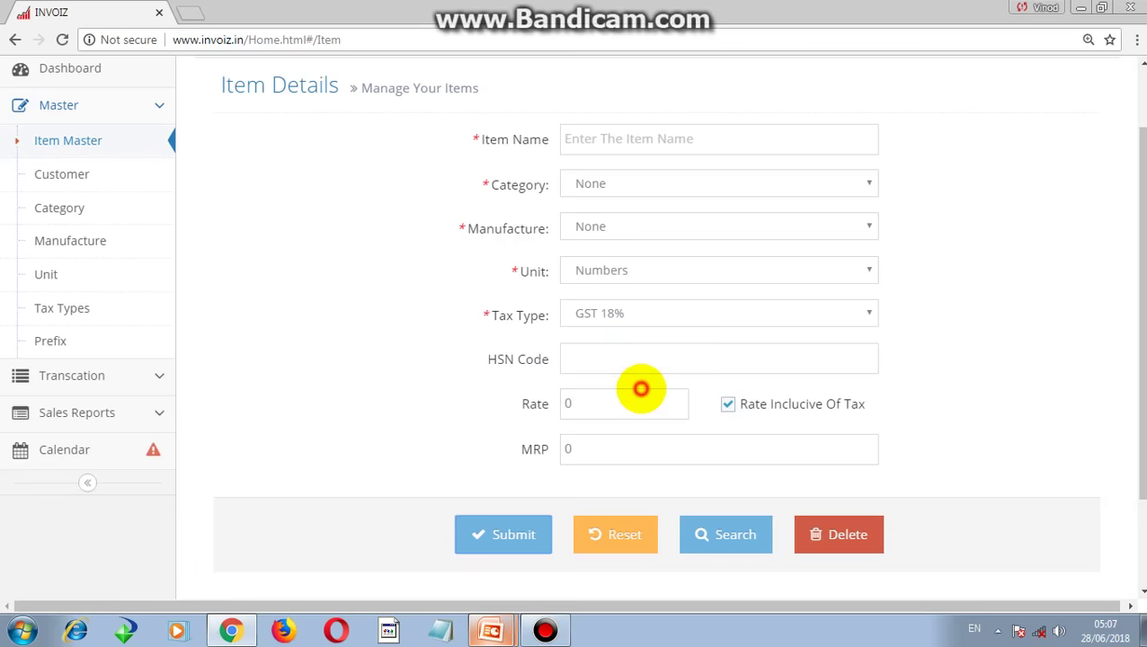
- Bring up the How To Create Invoice slide in the slideshow
scroll(827, 402, "up", 2)
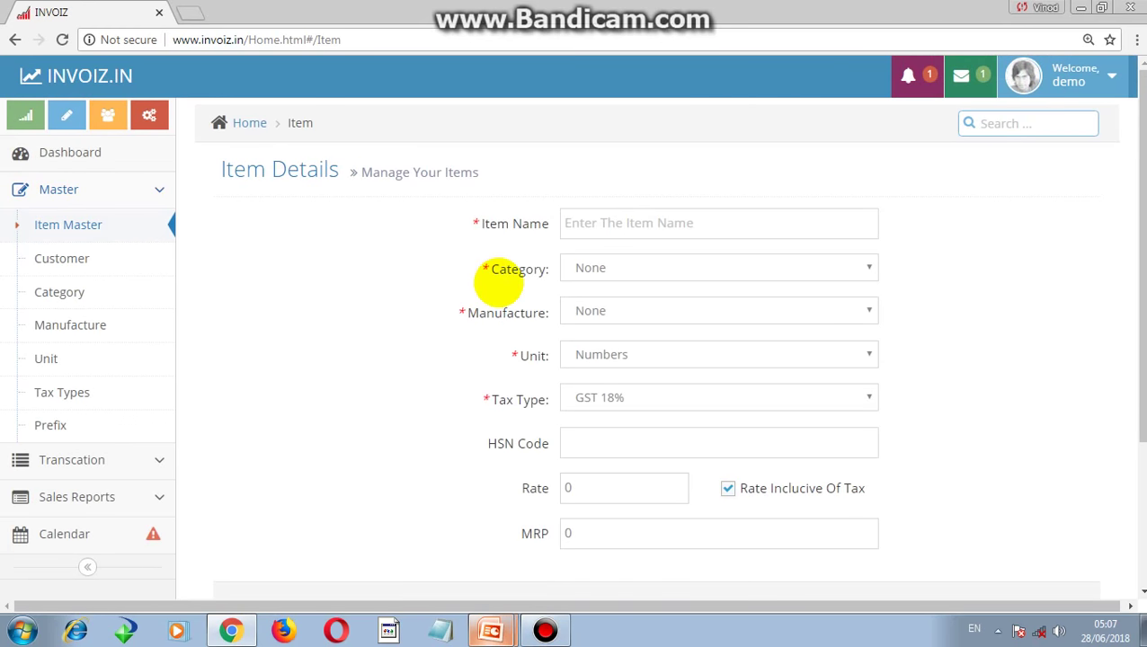
key("alt+Tab")
left_click(652, 347)
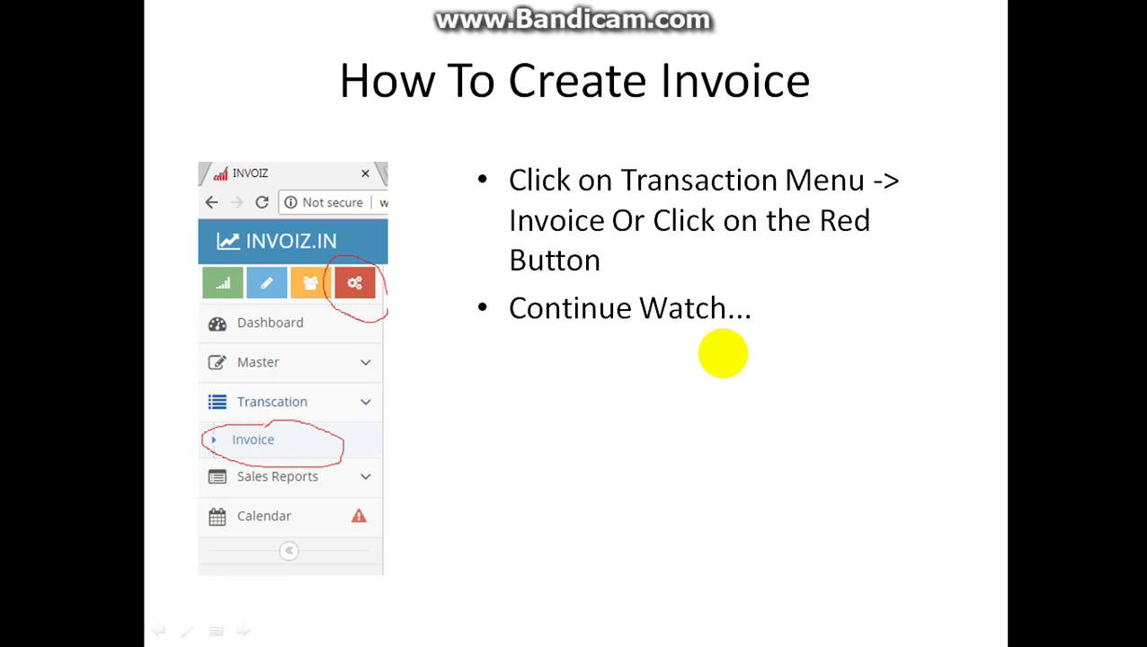
- Collapse Master and open a blank invoice from Transaction > Invoice
key("alt+Tab")
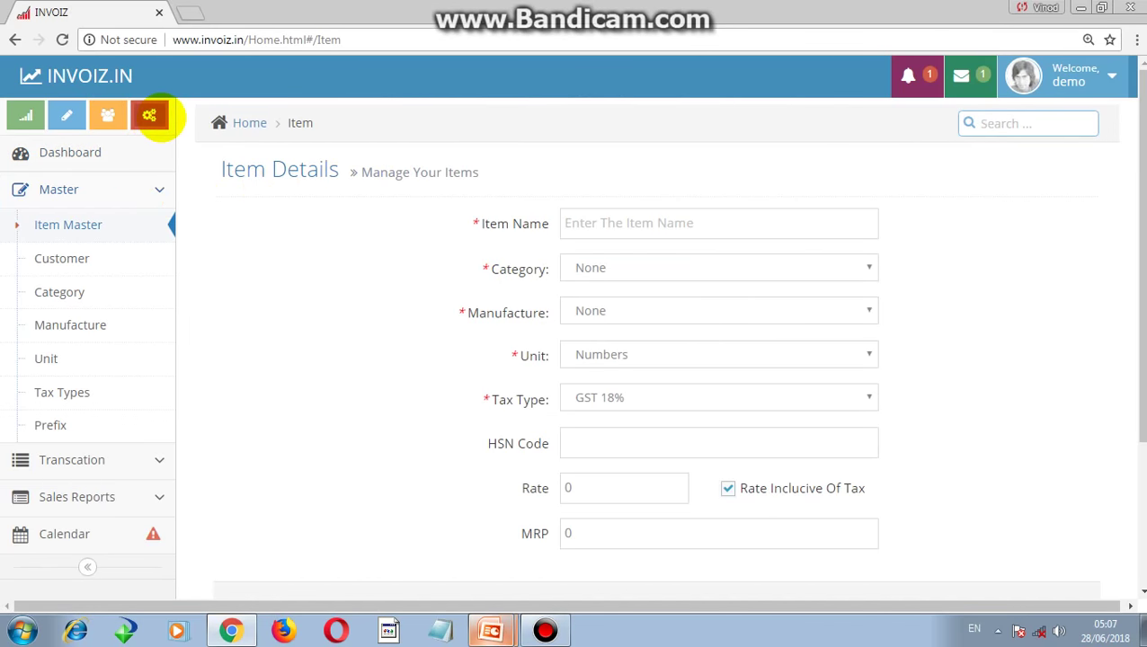
left_click(144, 191)
left_click(141, 225)
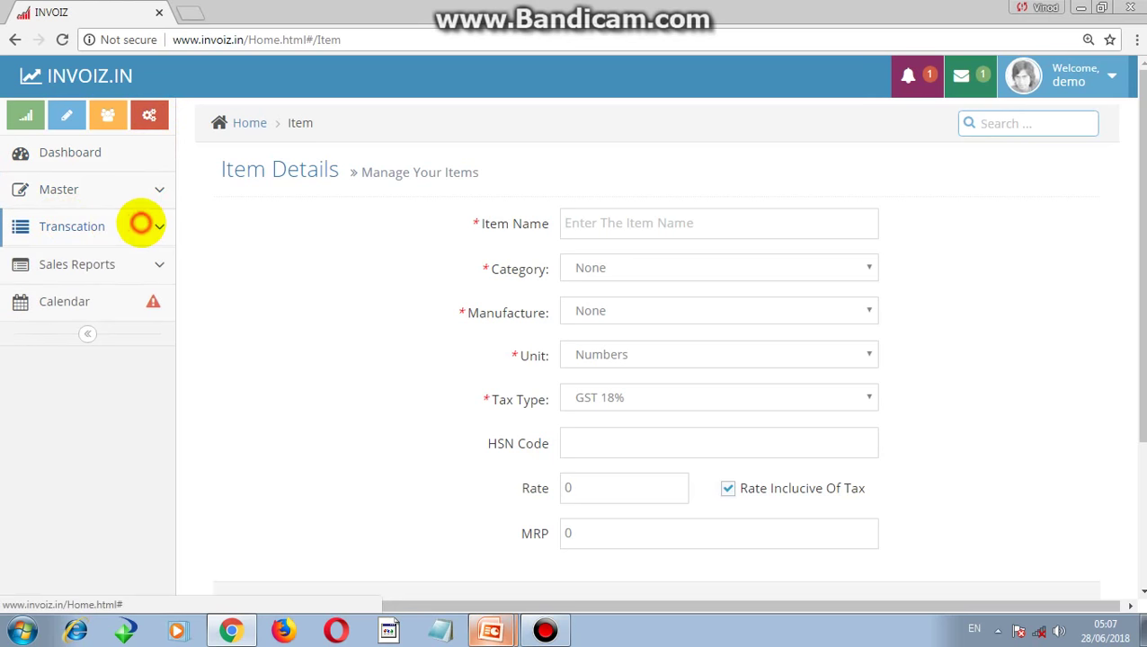
left_click(54, 262)
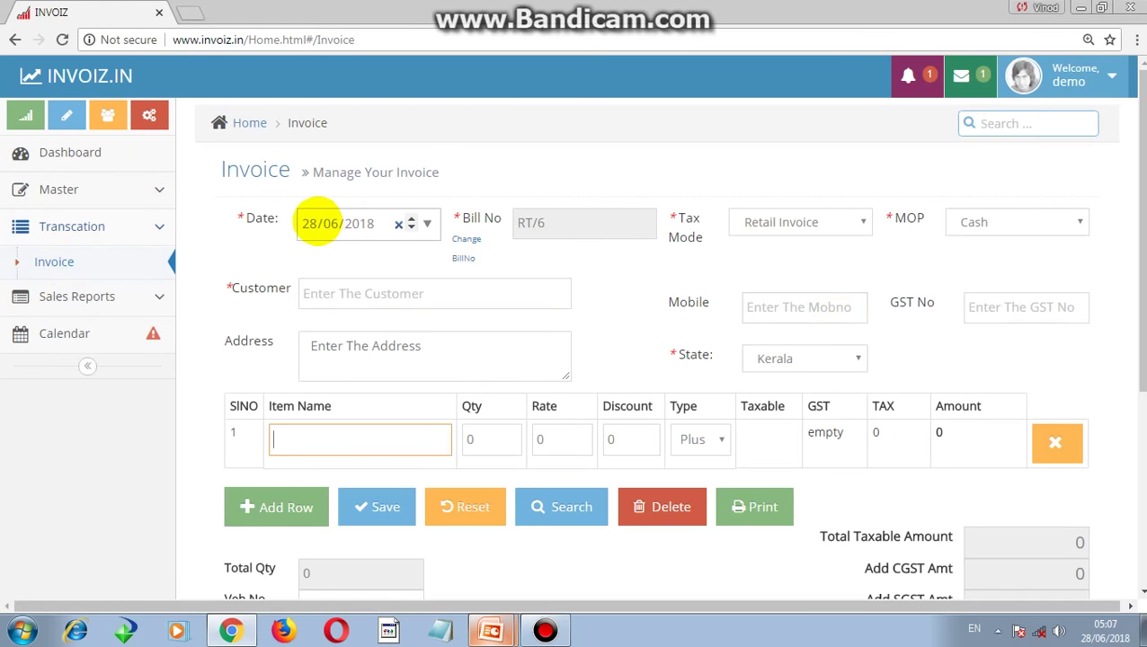
left_click(428, 224)
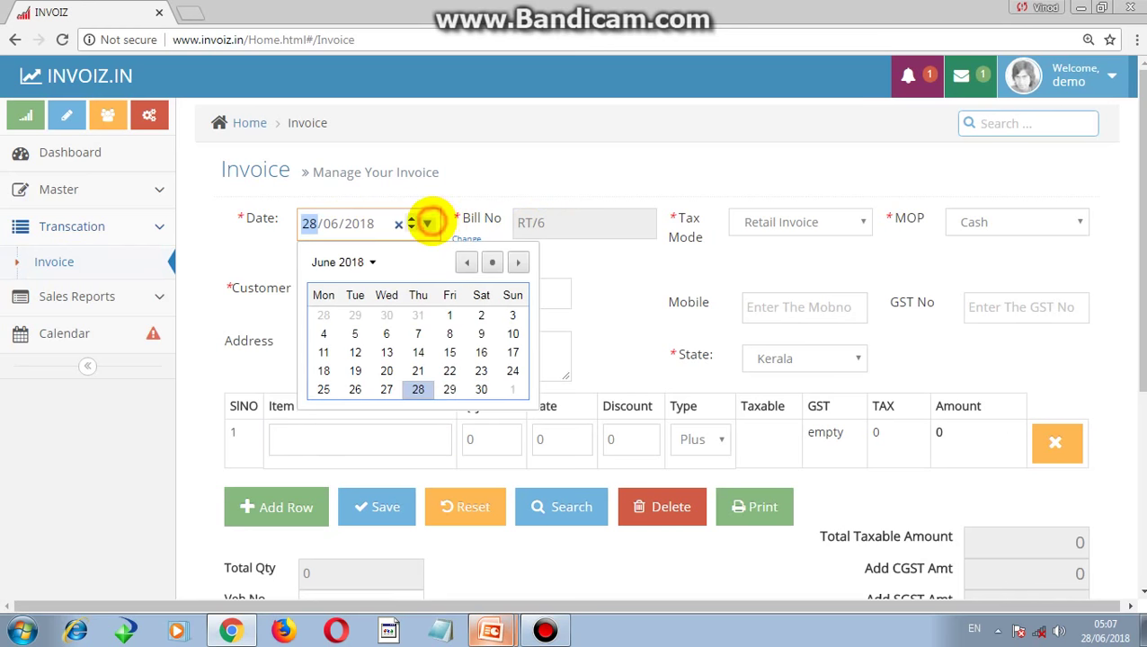
left_click(437, 179)
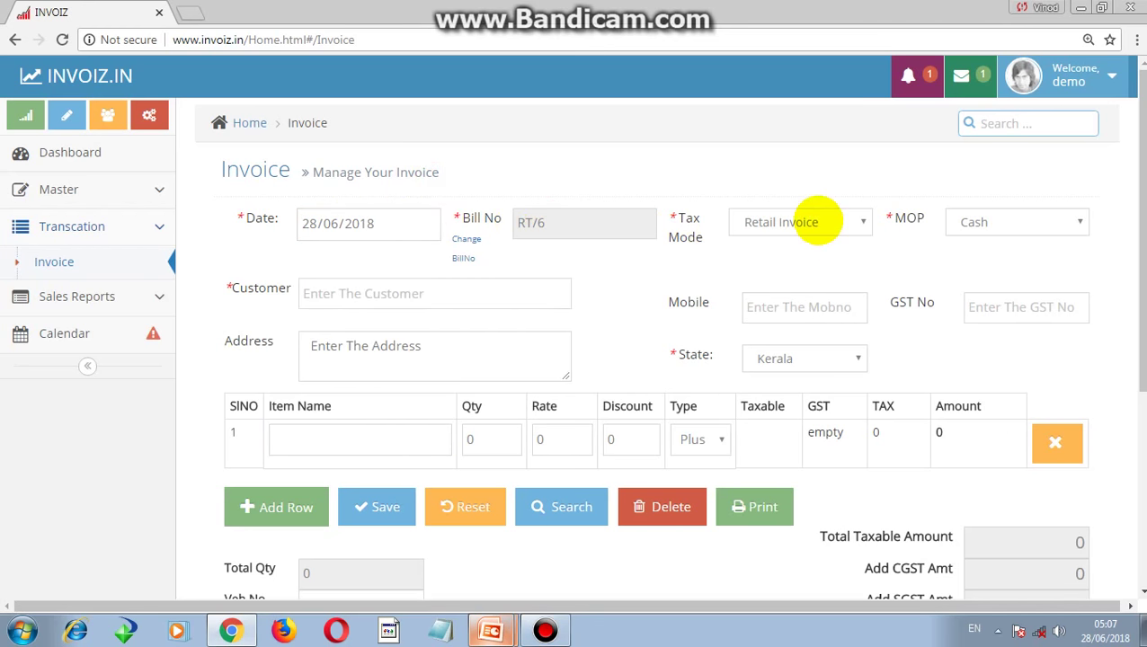
left_click(818, 221)
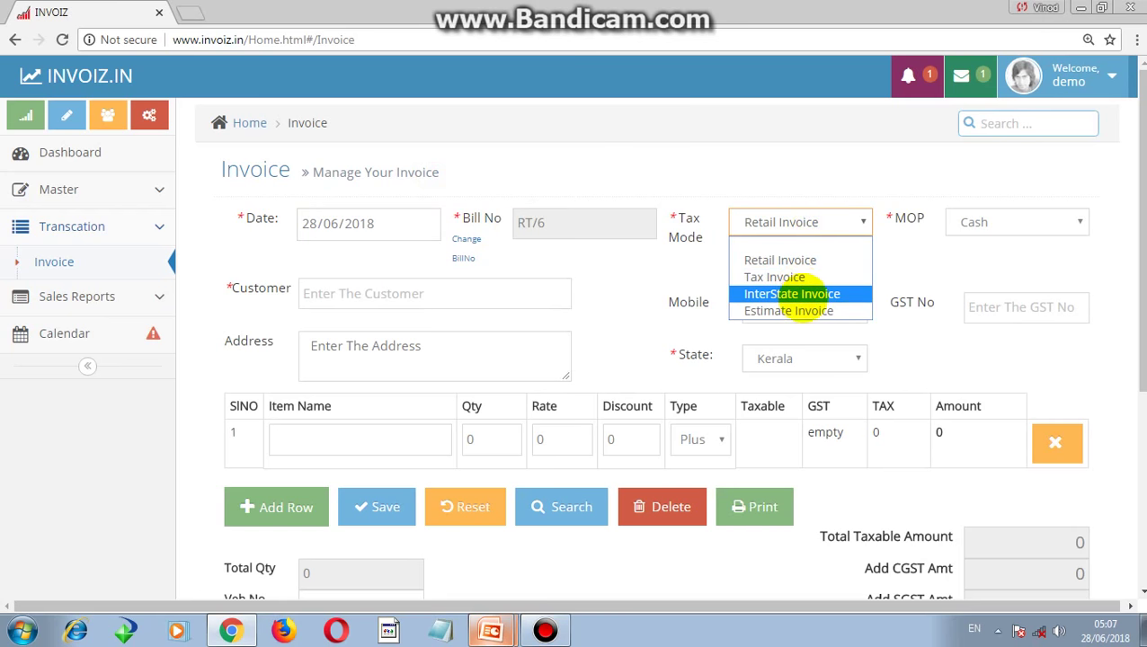
left_click(865, 179)
left_click(1025, 218)
left_click(1025, 215)
left_click(448, 297)
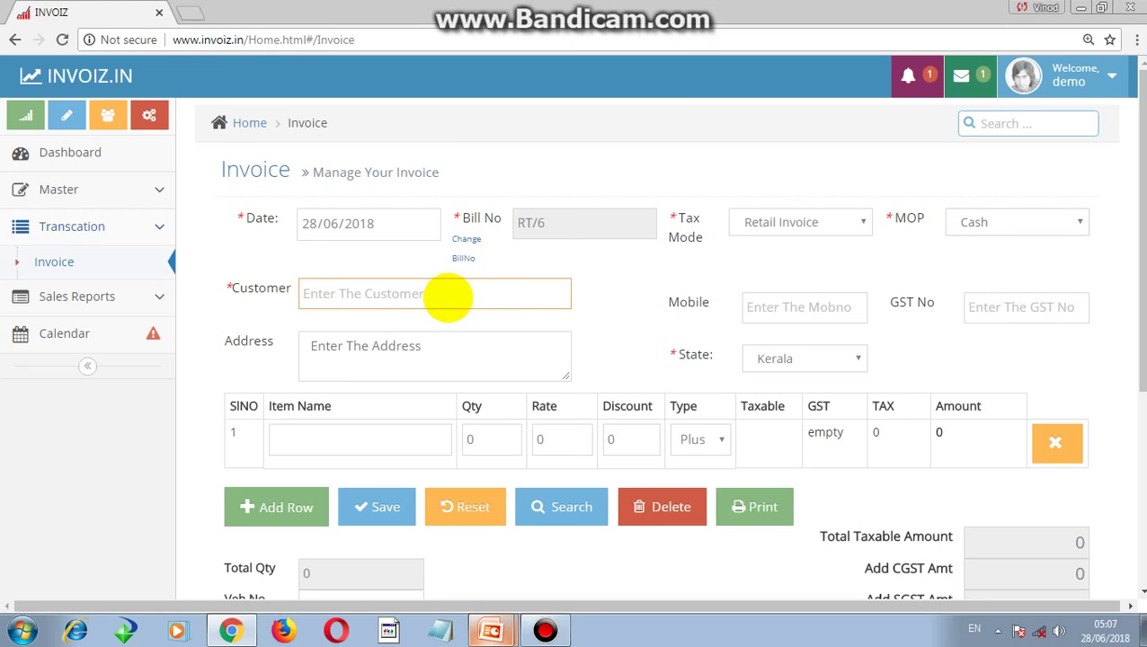
- Type 'te' as the customer to list matching customers, and walk through the customer and Type Plus/Net slides
type("te")
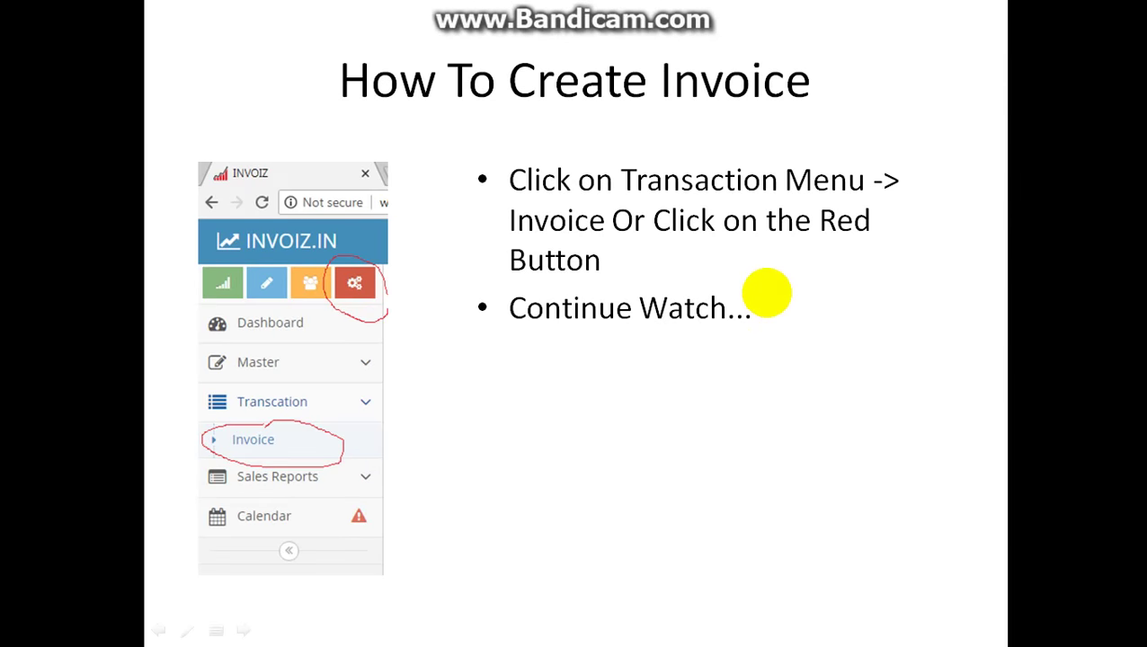
left_click(764, 292)
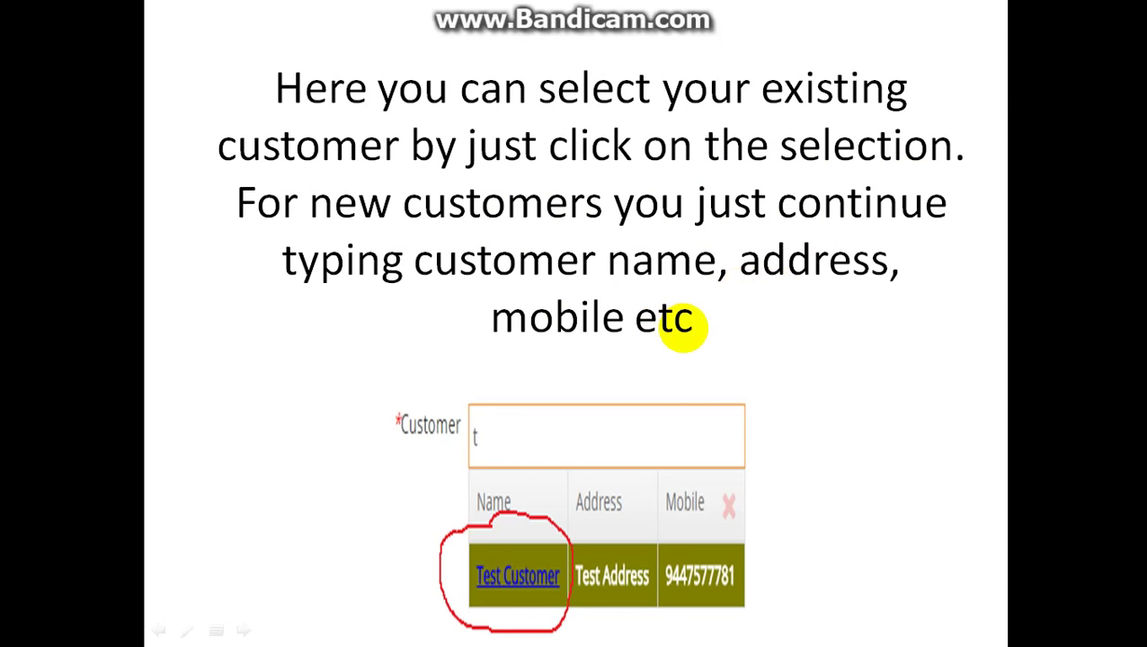
left_click(772, 478)
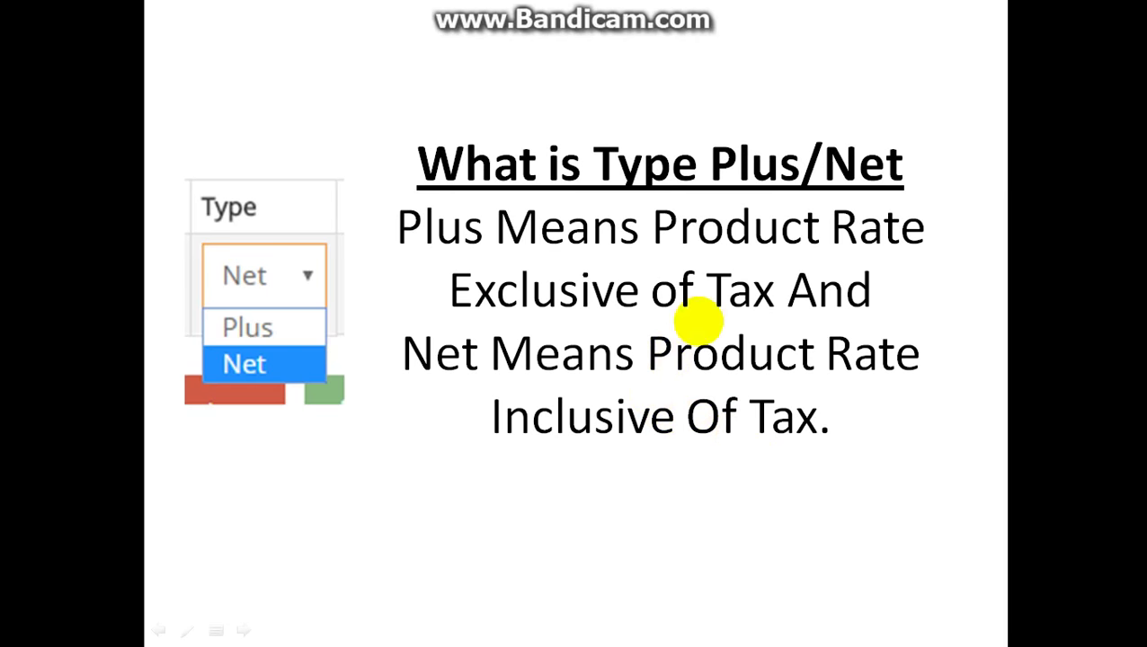
key("alt+Tab")
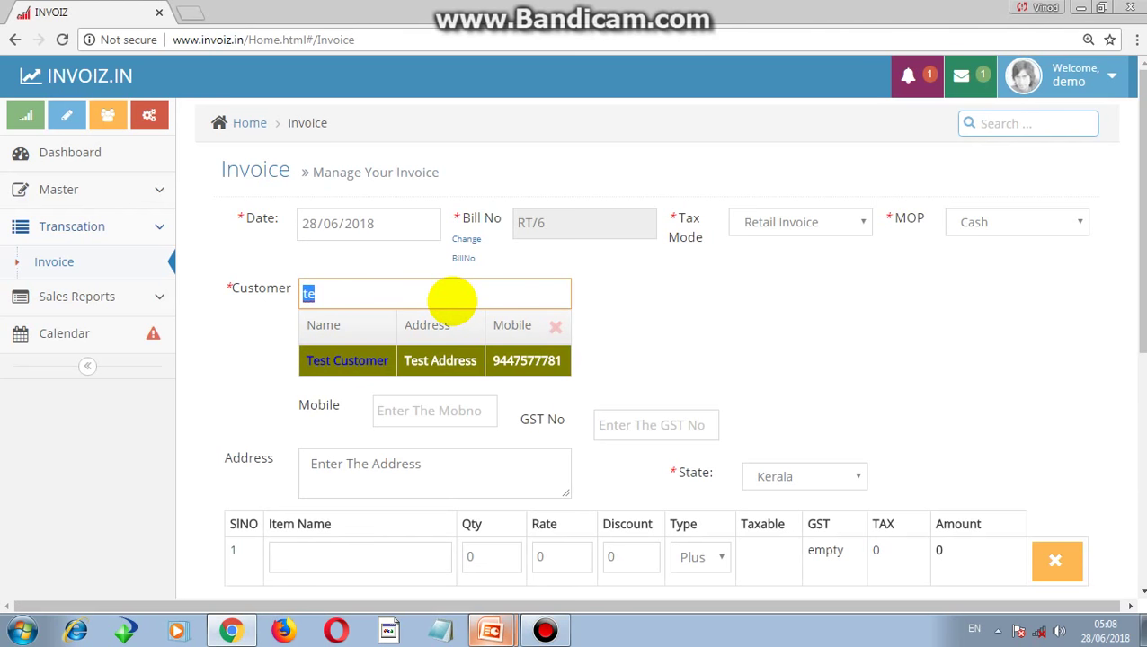
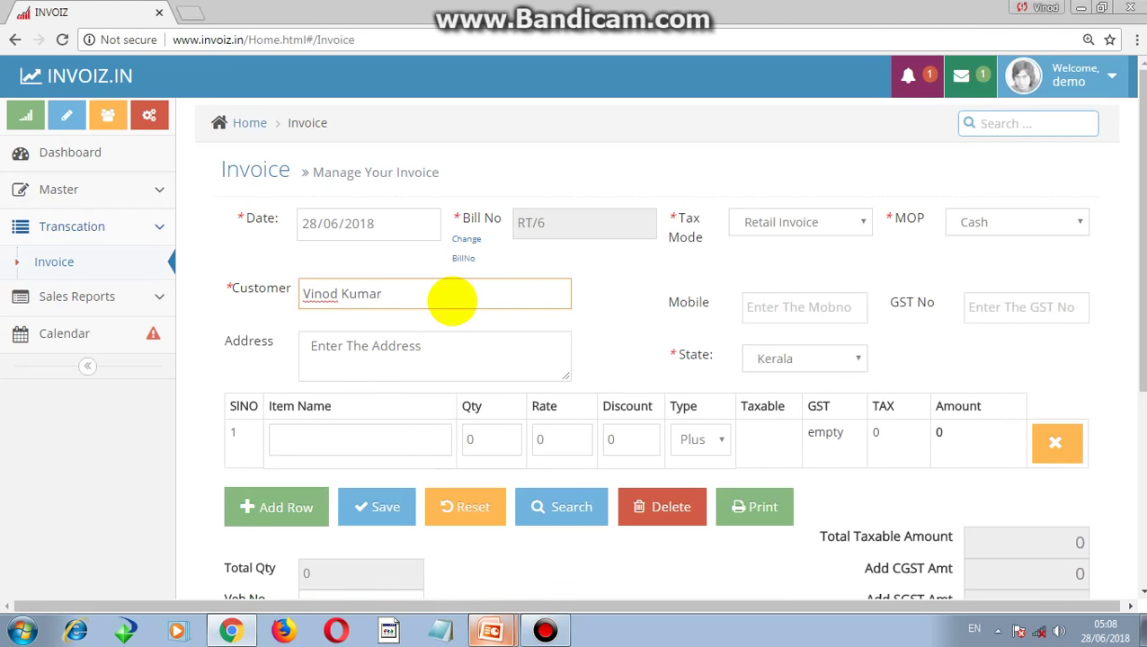
- Enter the new customer's name, address, mobile and GST number, keeping state Kerala
left_click(826, 307)
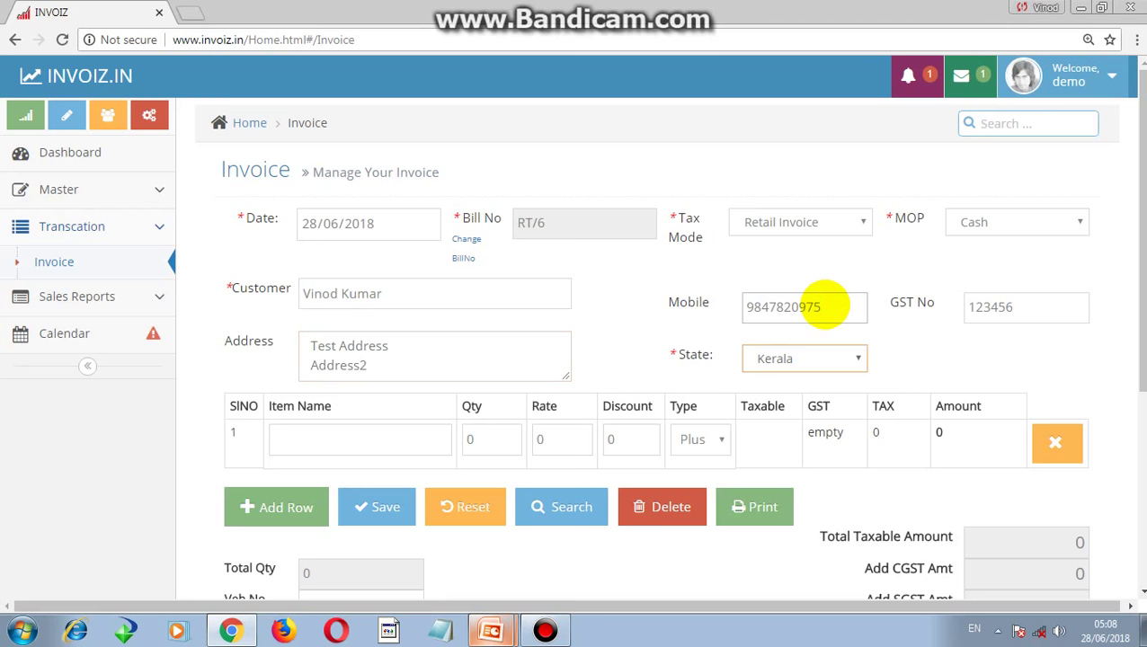
left_click(816, 358)
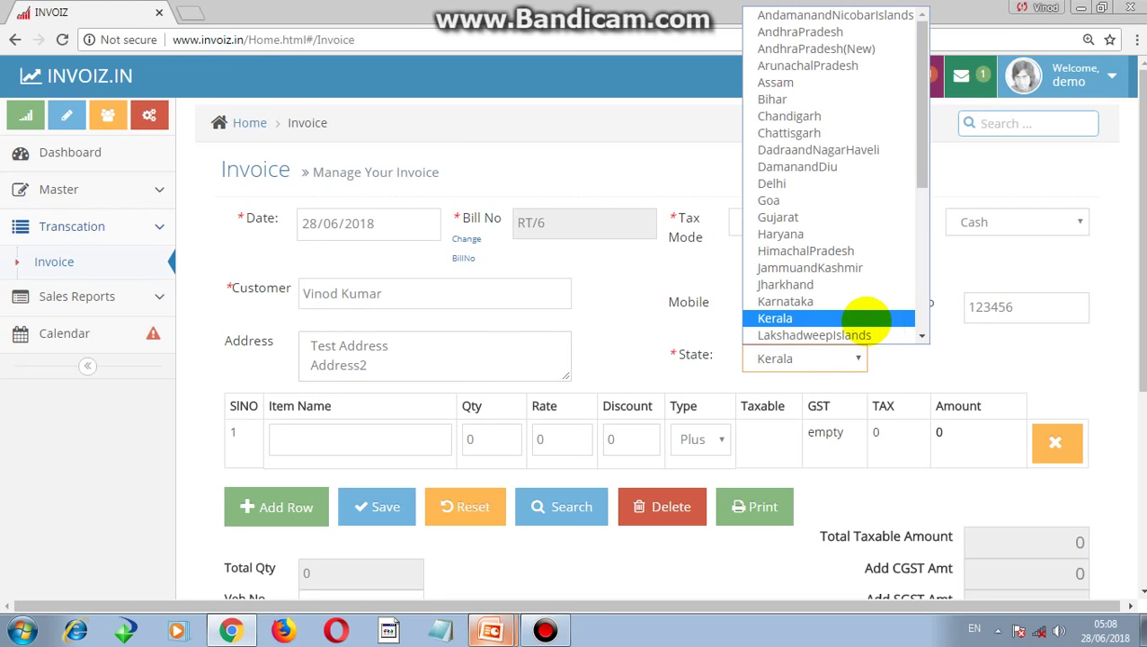
left_click(865, 318)
scroll(389, 254, "down", 2)
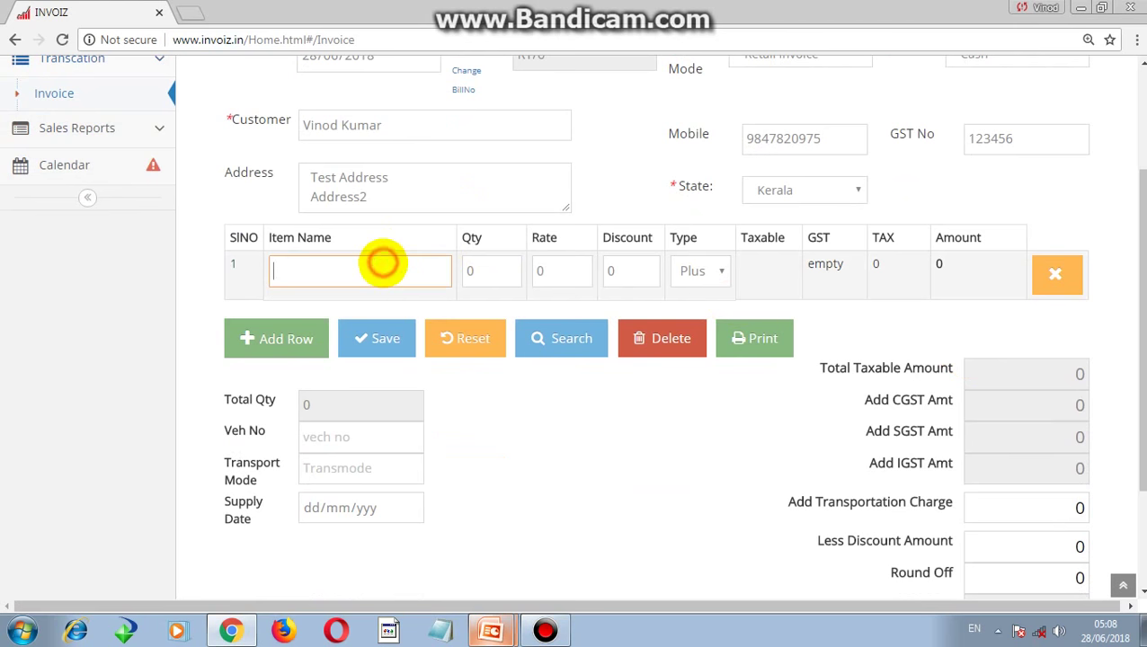
- Add one Samsung Galaxy Tab A7.0 as the first invoice line, quantity 1
type("sa")
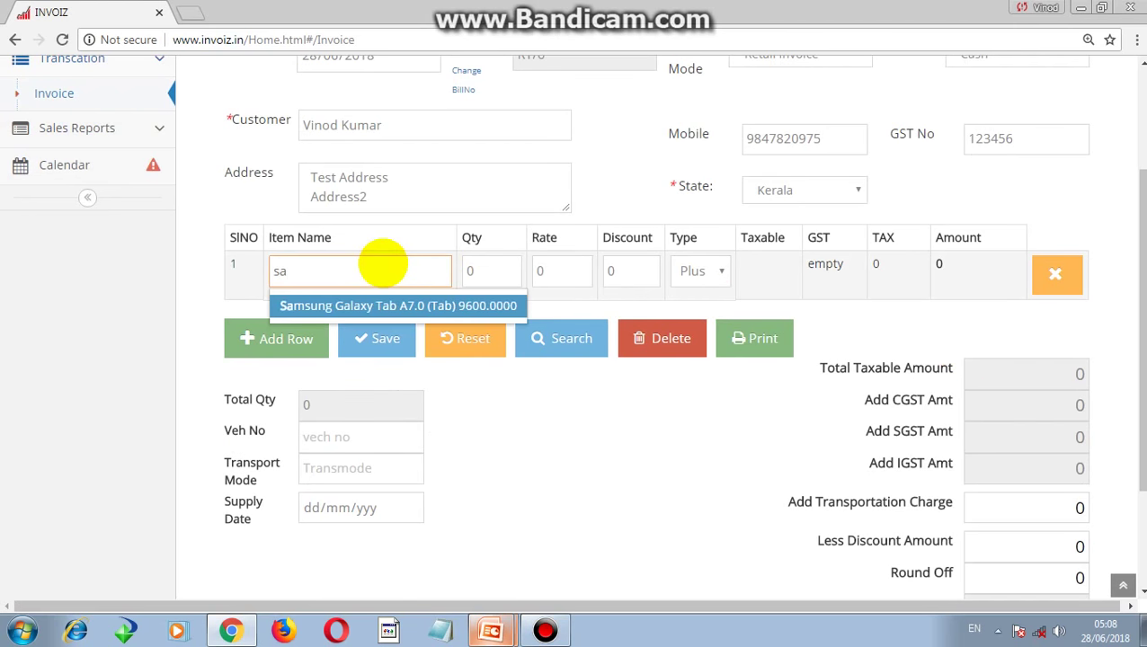
key("BackSpace")
key("BackSpace")
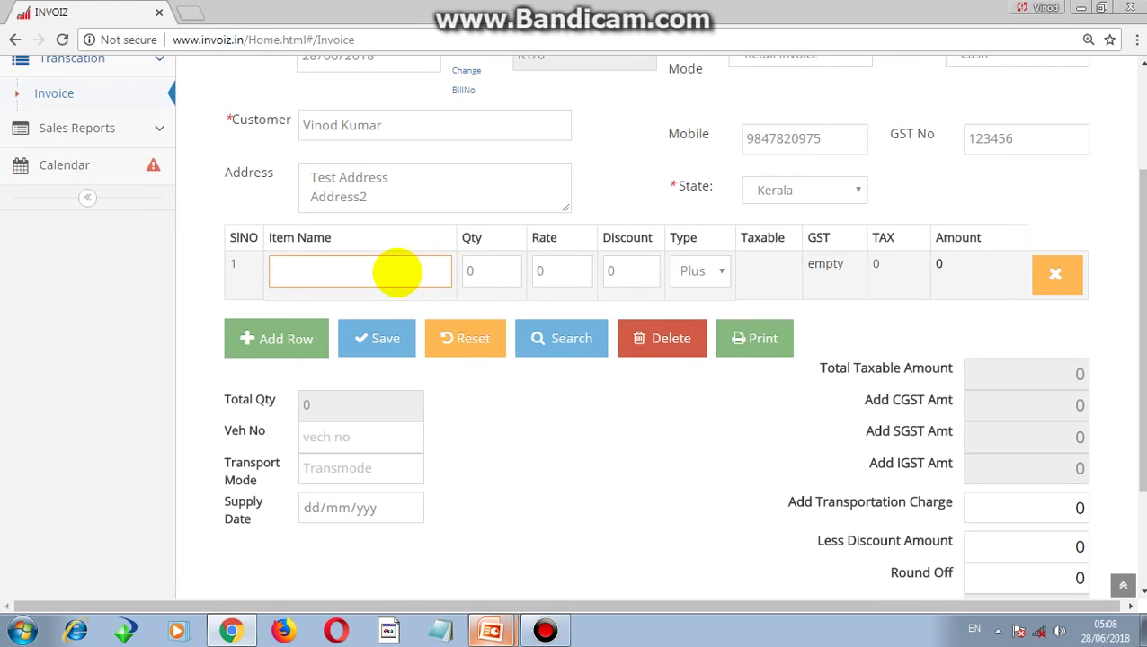
type("sa")
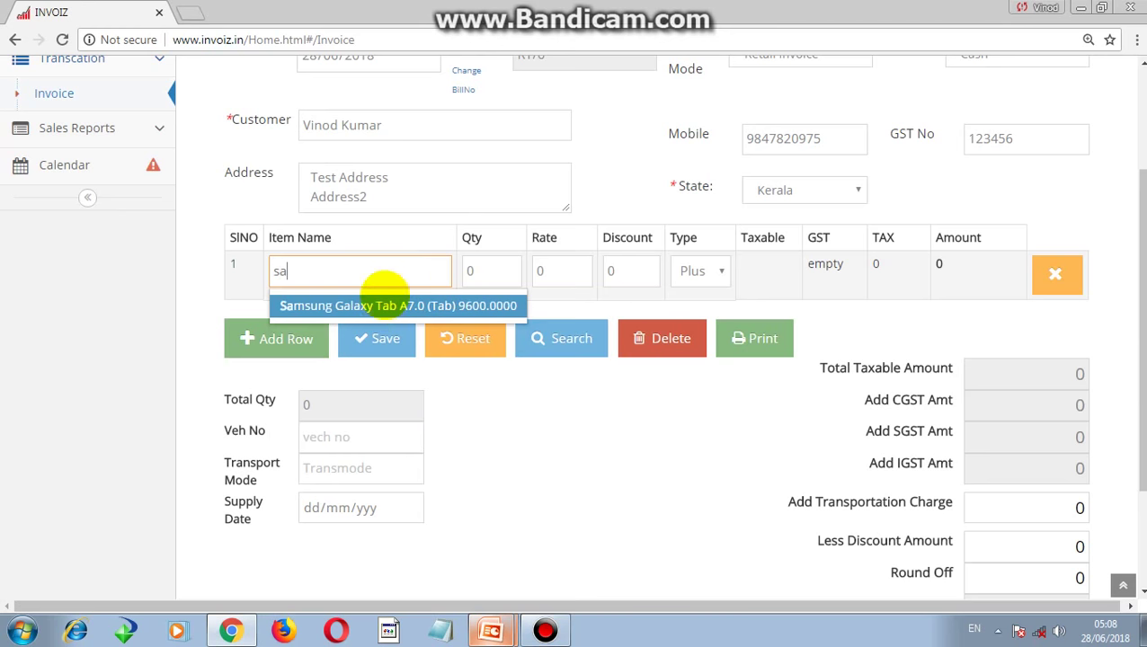
left_click(378, 306)
type("1")
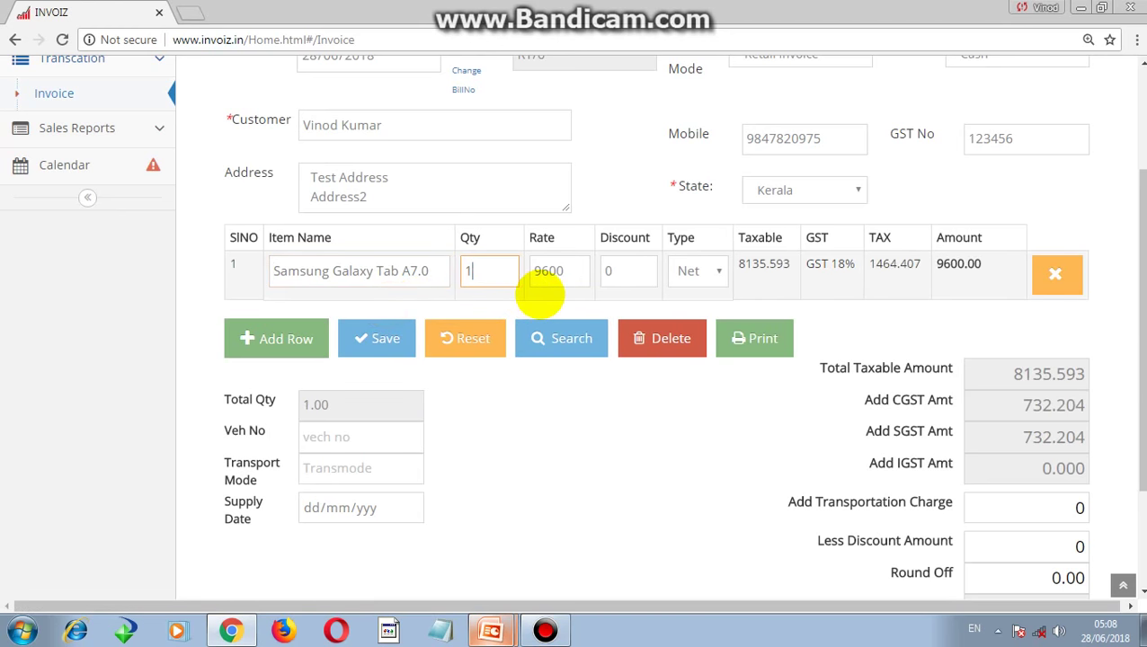
- Keep the Samsung line's type as Net at 9600 and switch to the Plus/Net slideshow
left_click(559, 279)
left_click(625, 272)
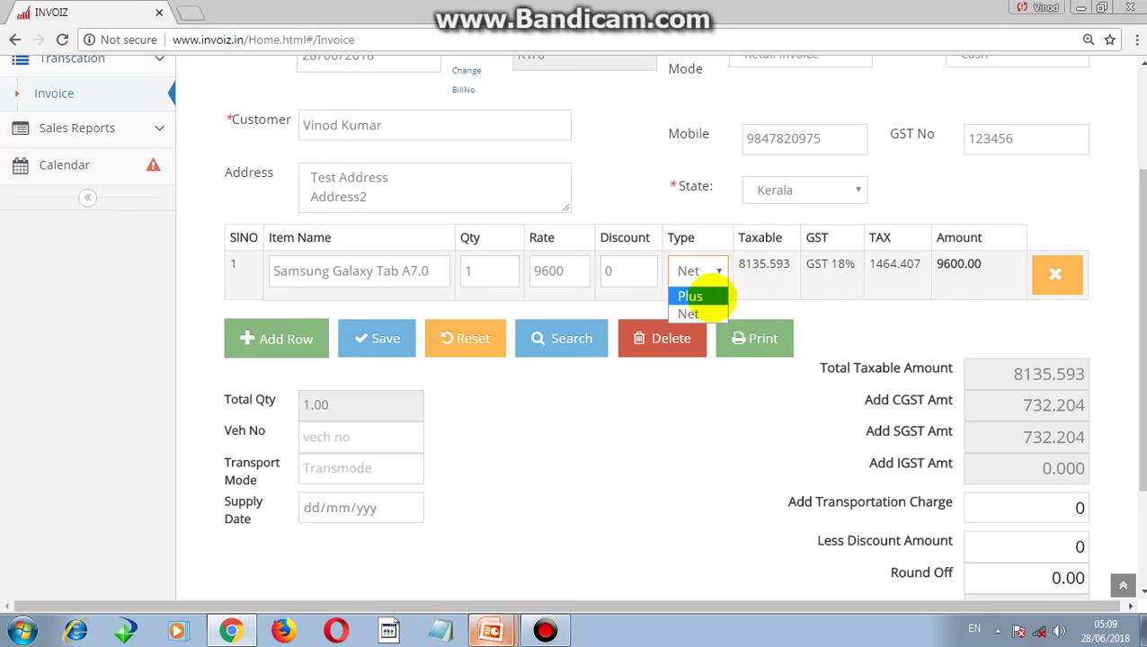
left_click(719, 310)
key("alt+Tab")
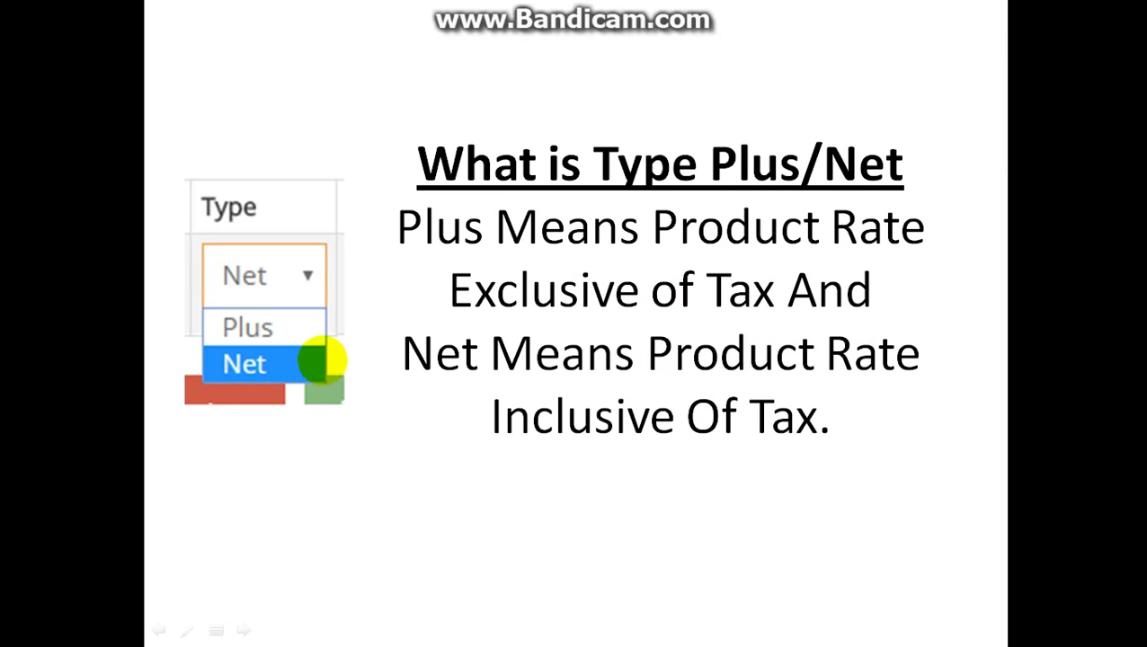
- Advance to the Plus/Net example slide (100 at 12%), then return to the invoice
left_click(748, 368)
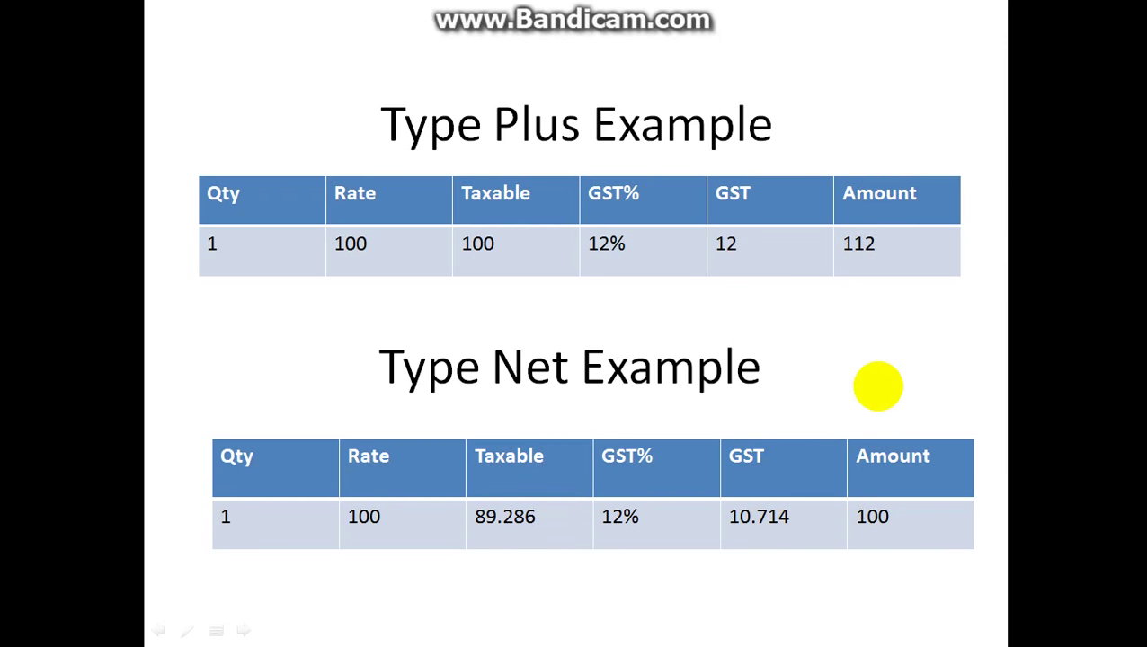
key("alt+Tab")
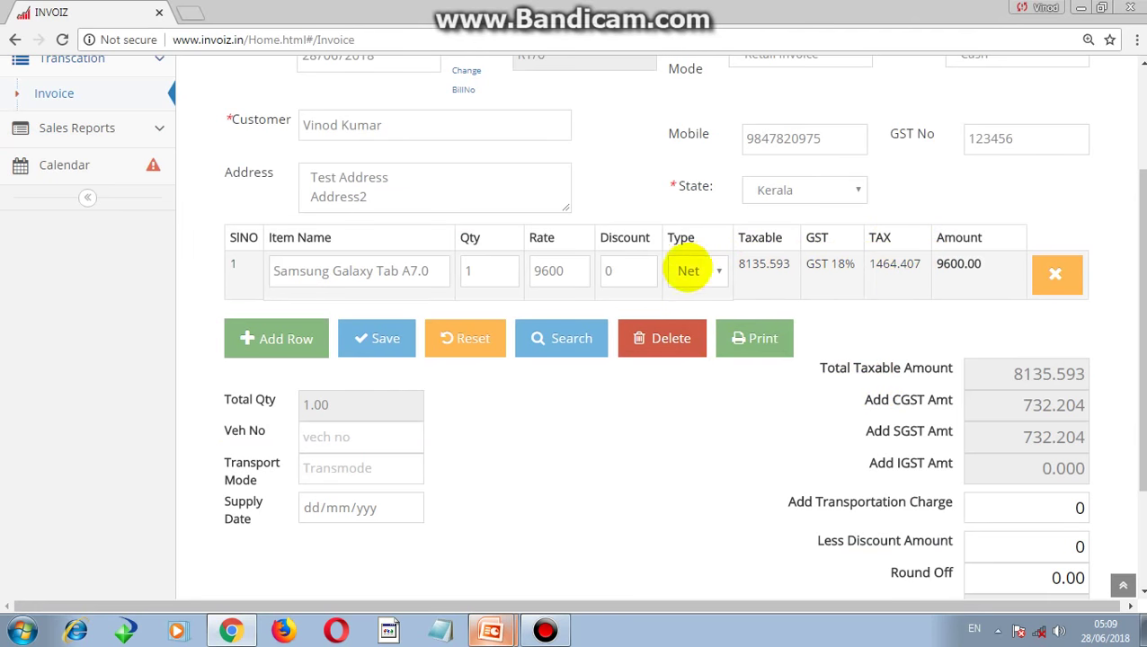
- Compare the Samsung line under Plus (11328.00) and Net (9600.00), leaving it on Net
left_click(714, 271)
left_click(709, 290)
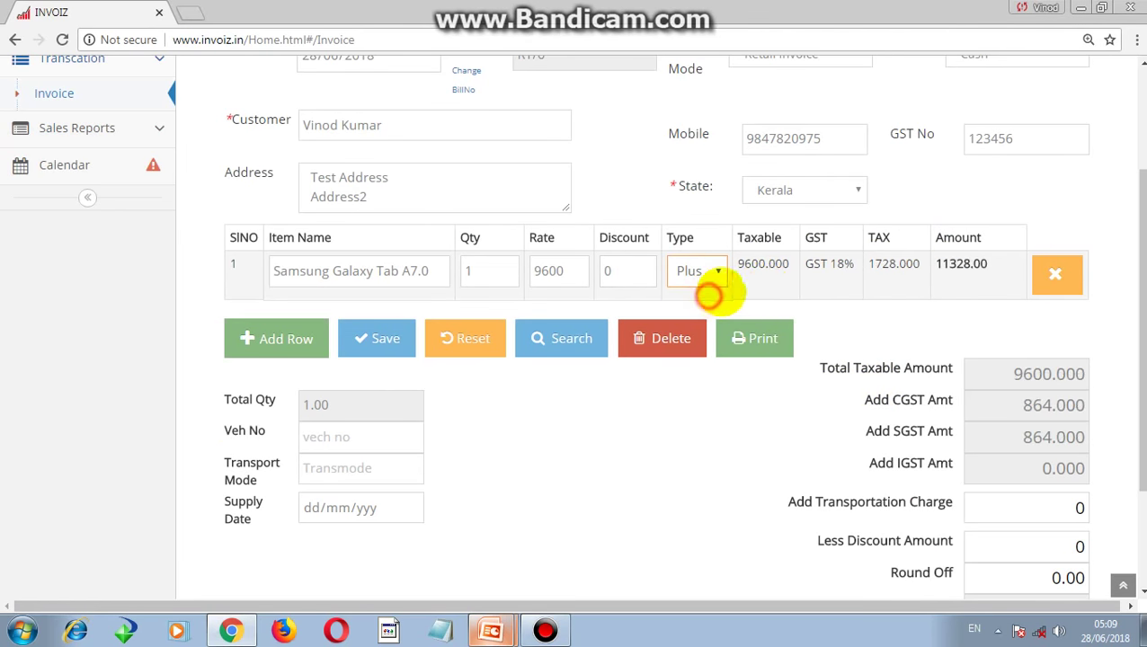
left_click_drag(940, 267, 980, 263)
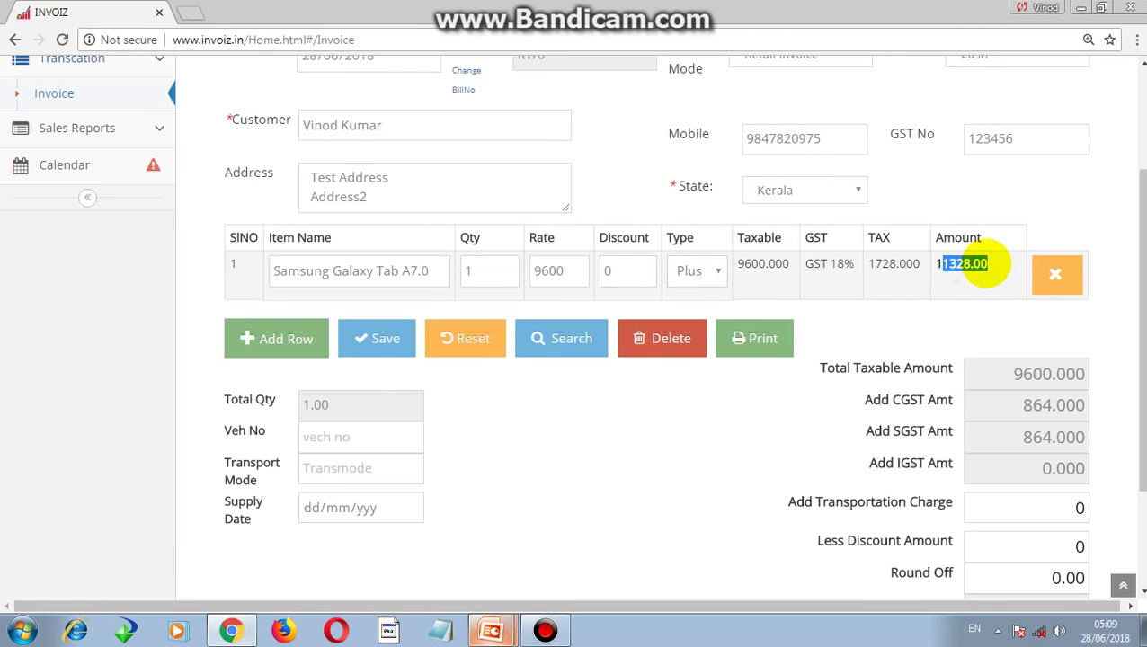
left_click(692, 271)
left_click(689, 312)
left_click(976, 262)
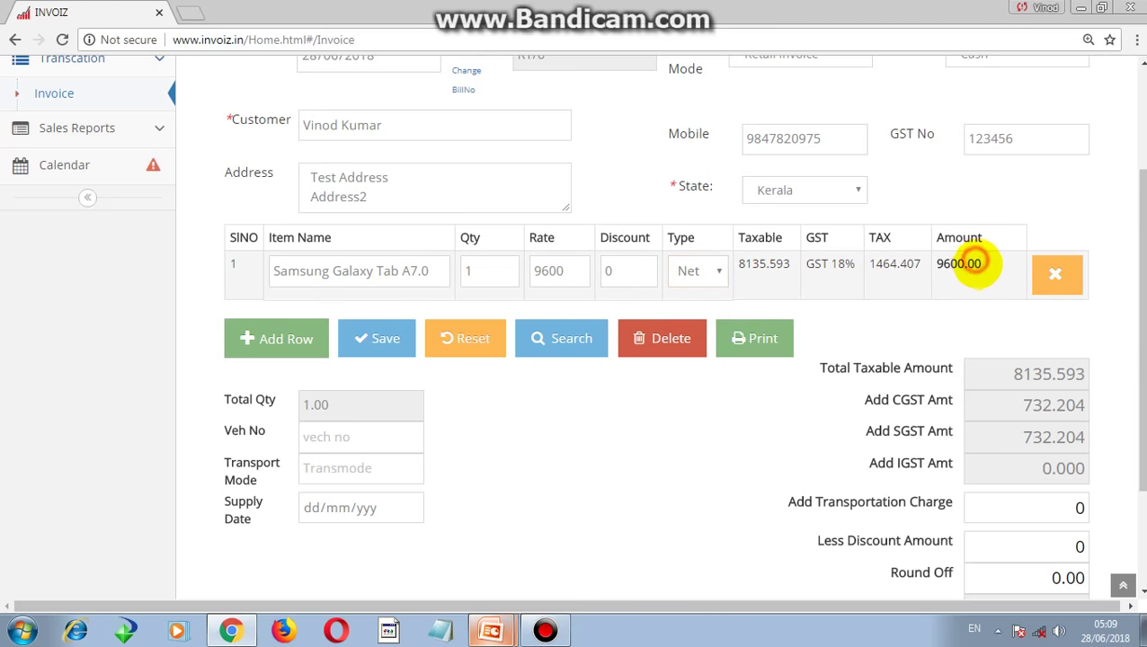
scroll(686, 256, "down", 1)
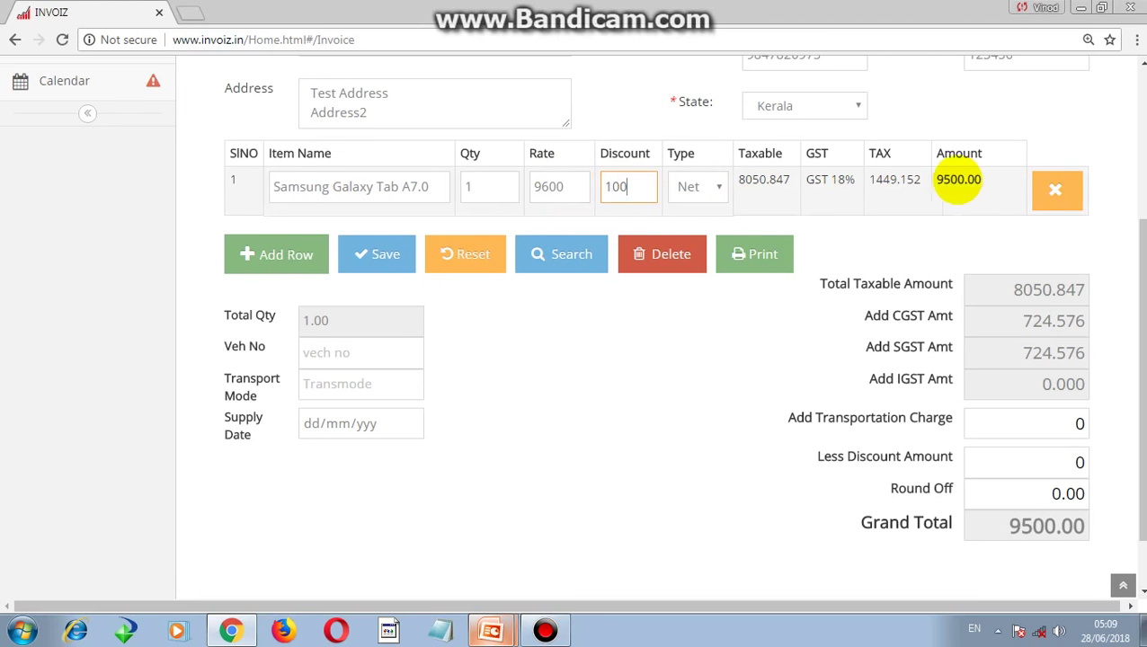
- Add a second line with one Dell Inspiron Core i3 Laptop at 26000
left_click(277, 255)
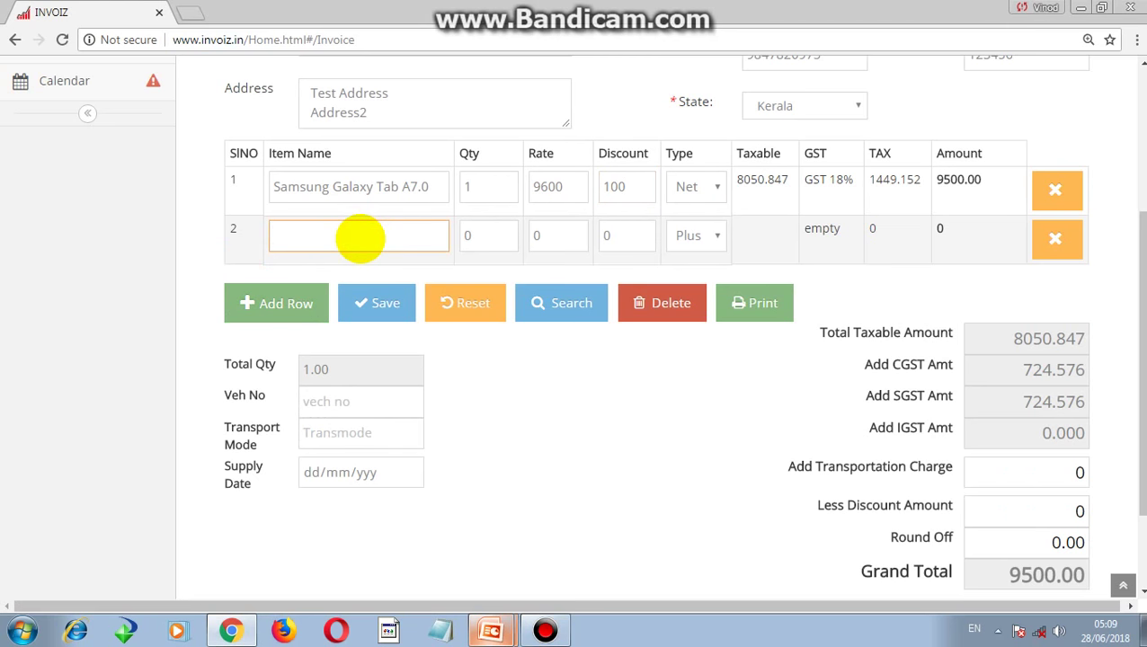
type("de")
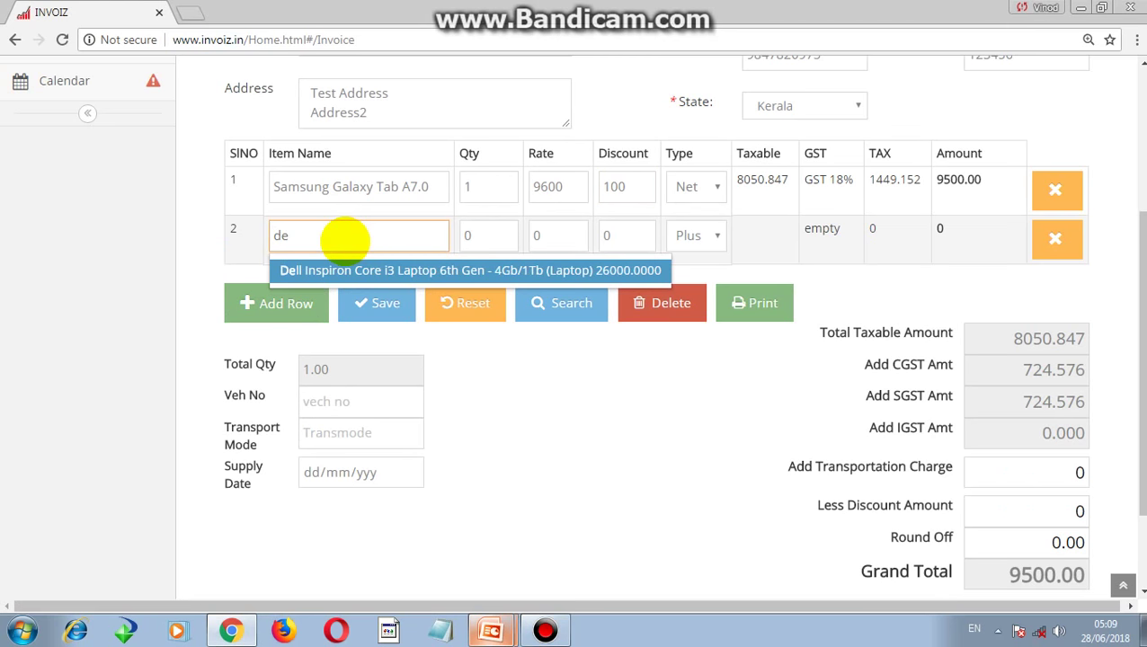
key("BackSpace")
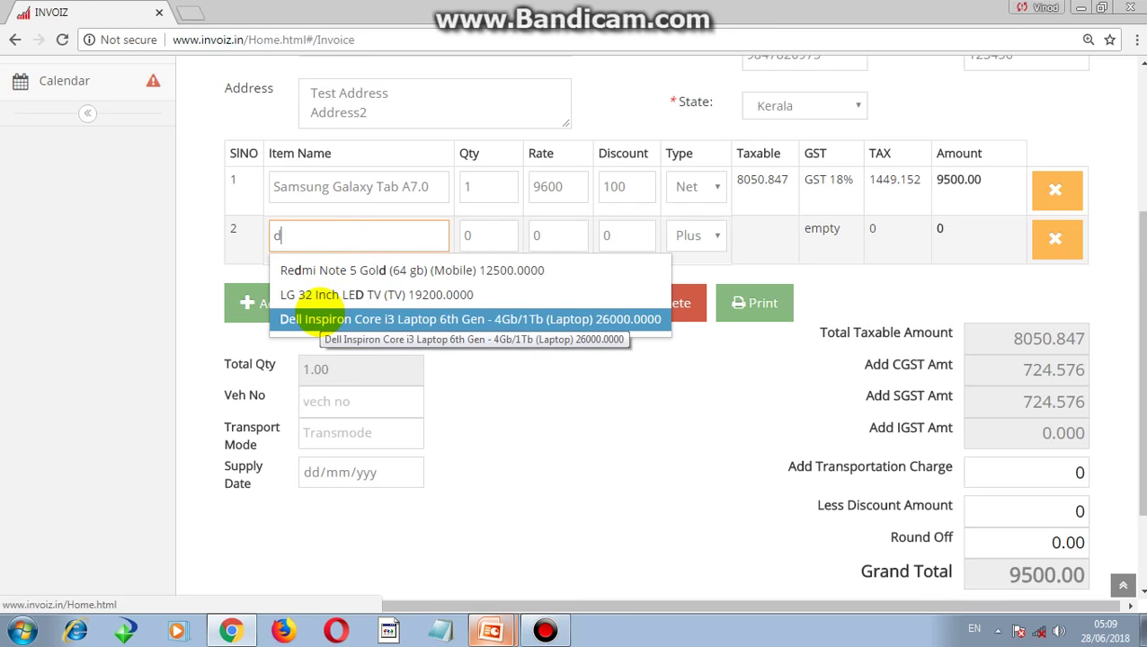
left_click(319, 318)
key("Tab")
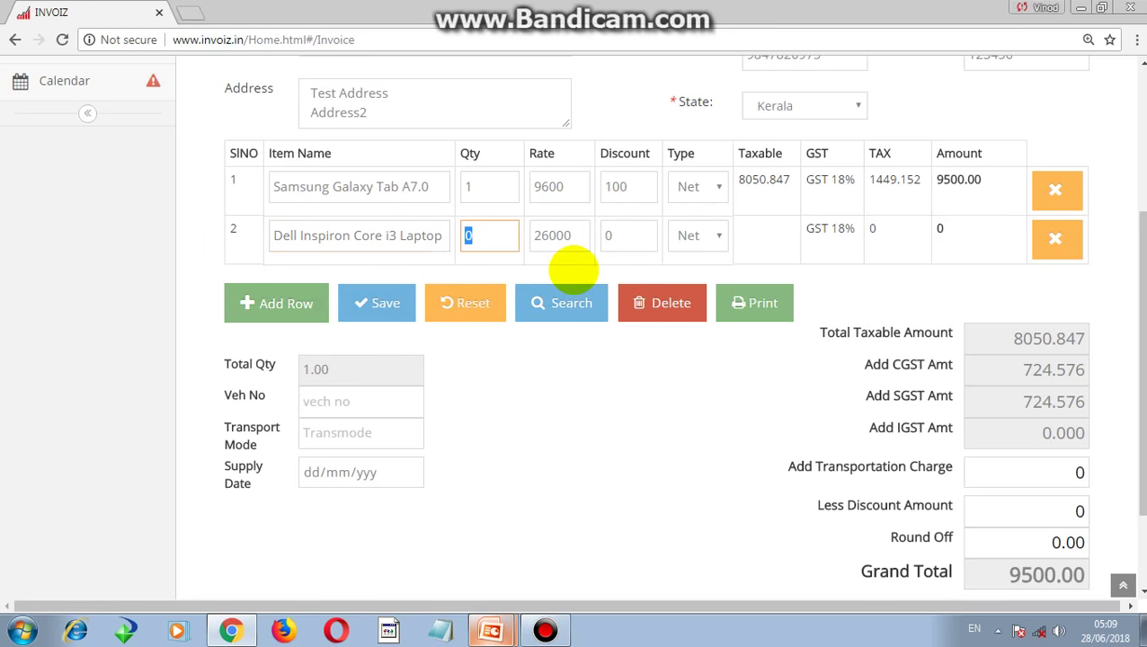
type("1")
key("Tab")
- Price the laptop line as Plus, with a 50 transport charge and a 230 discount
left_click(694, 236)
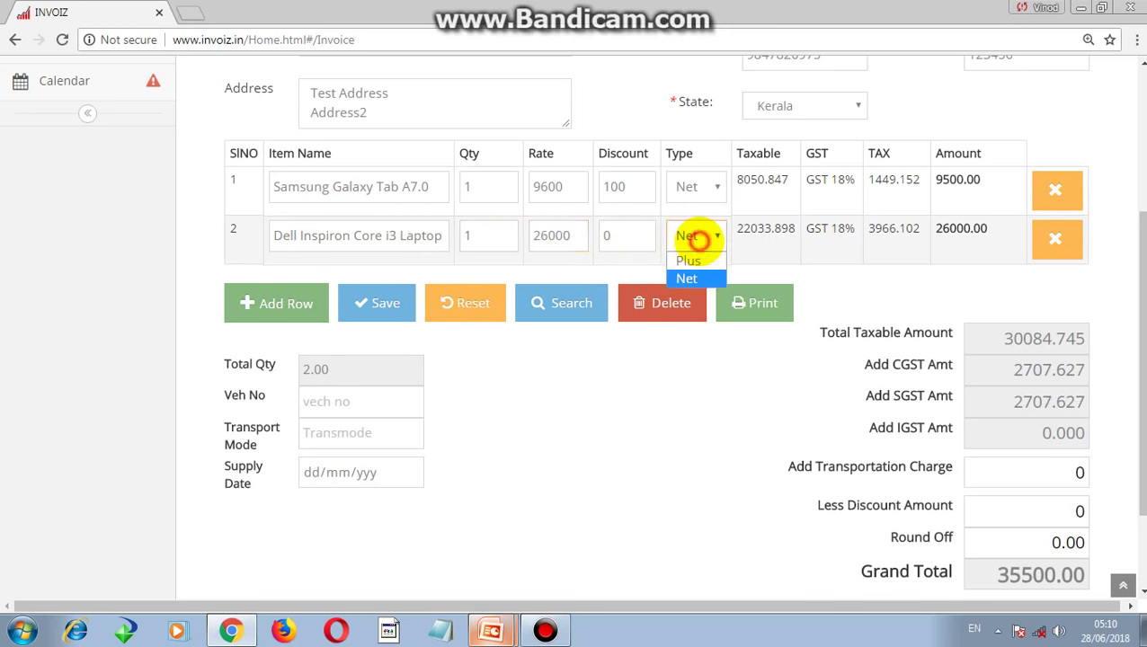
left_click(689, 261)
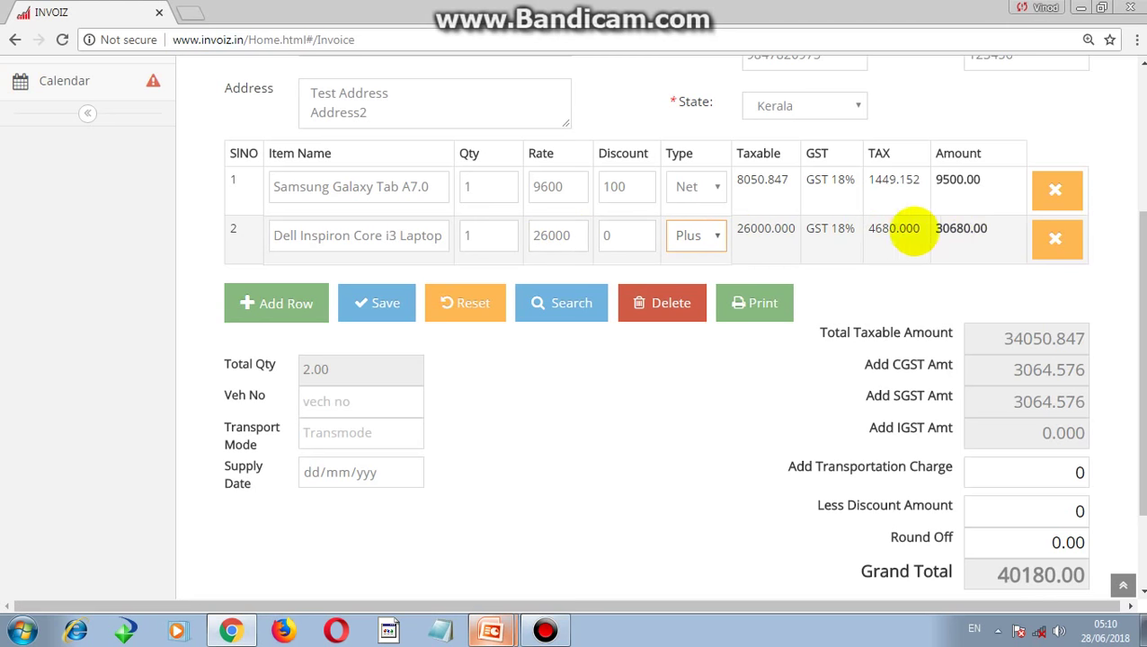
scroll(378, 249, "down", 2)
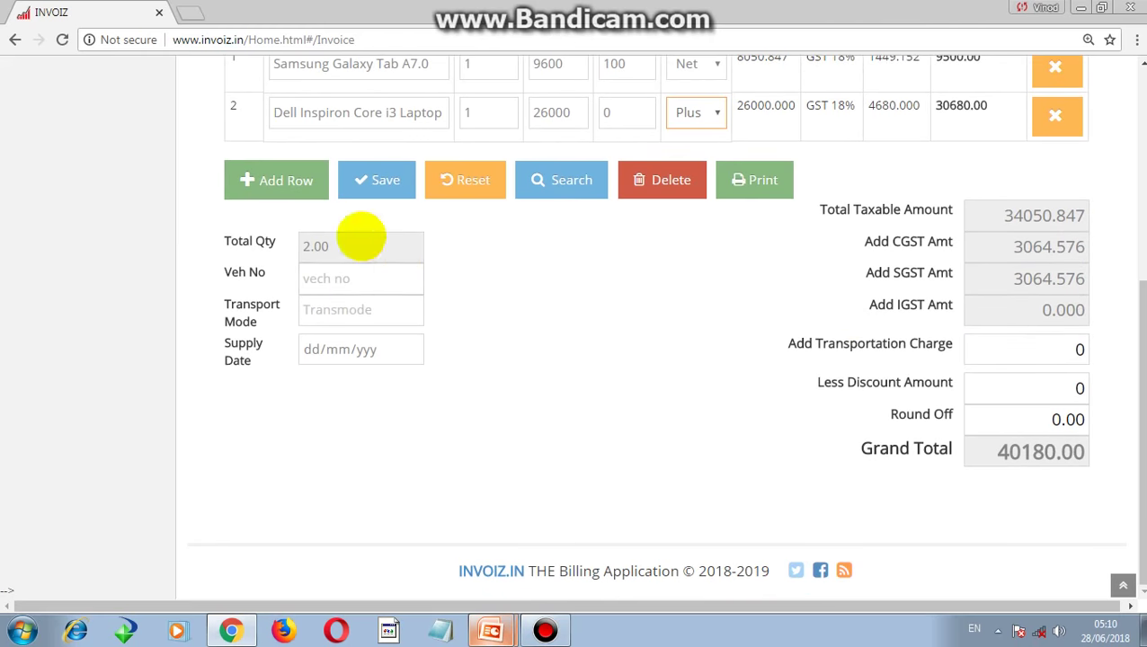
left_click(1039, 335)
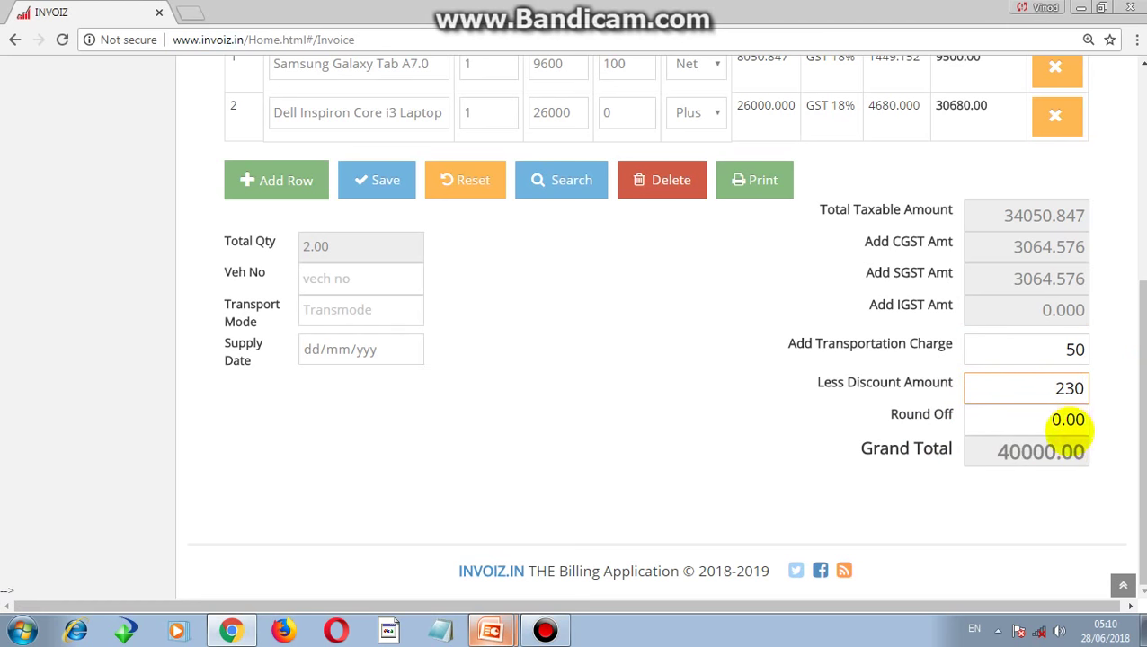
left_click(332, 278)
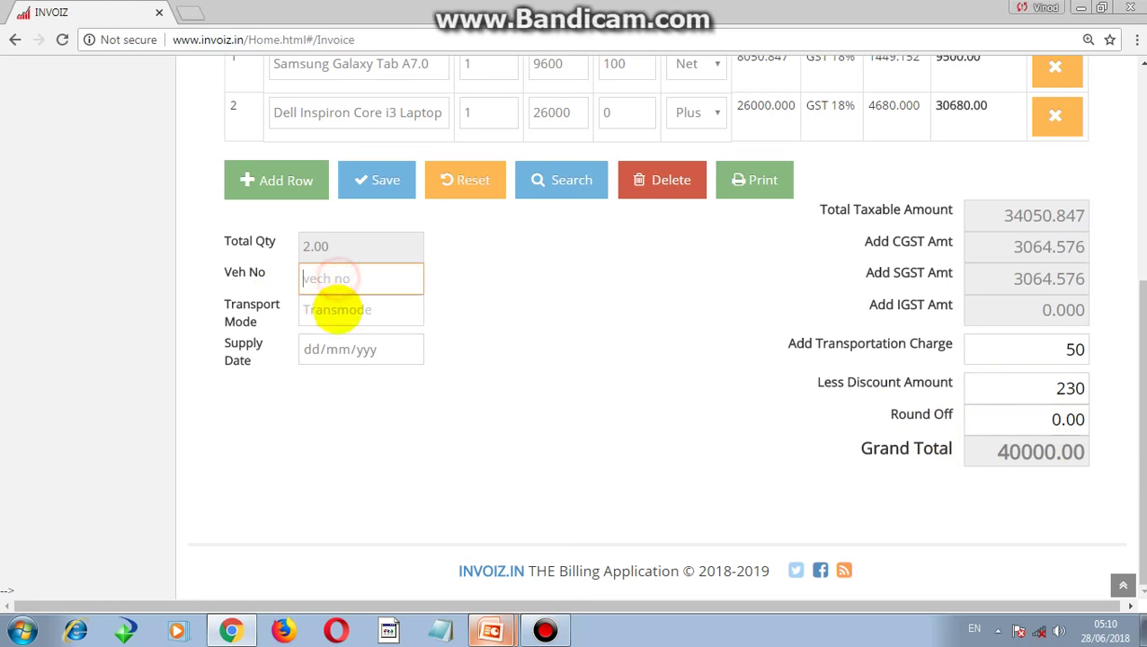
scroll(549, 353, "up", 2)
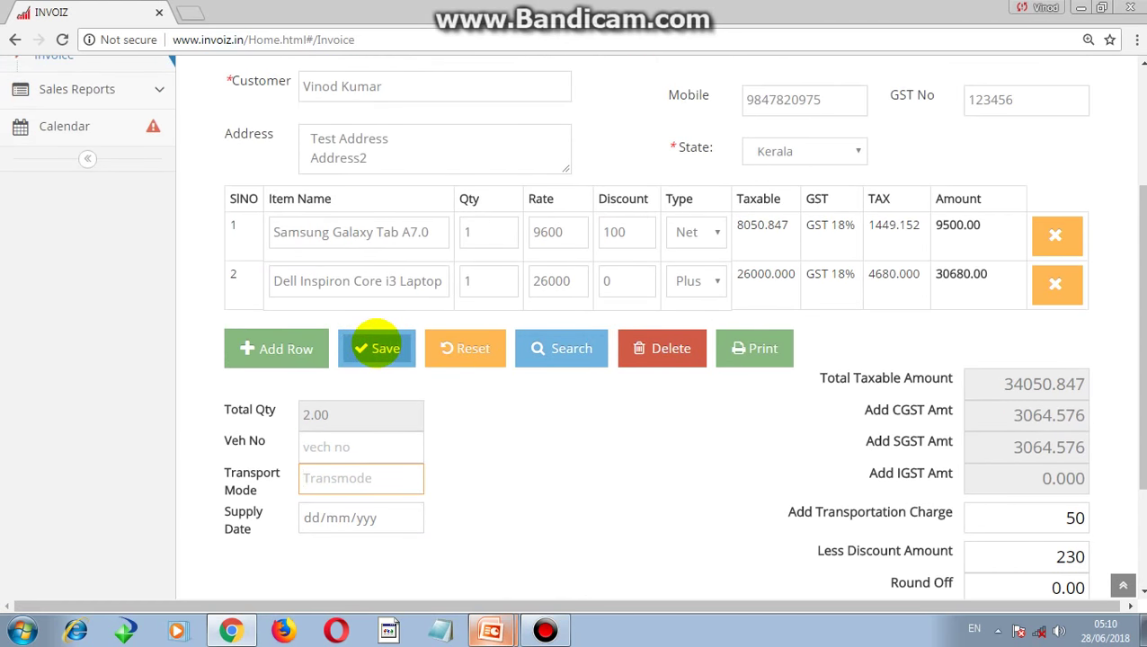
- Save the invoice and review its printable cash invoice RT/6 totalling 40,000.00
left_click(376, 348)
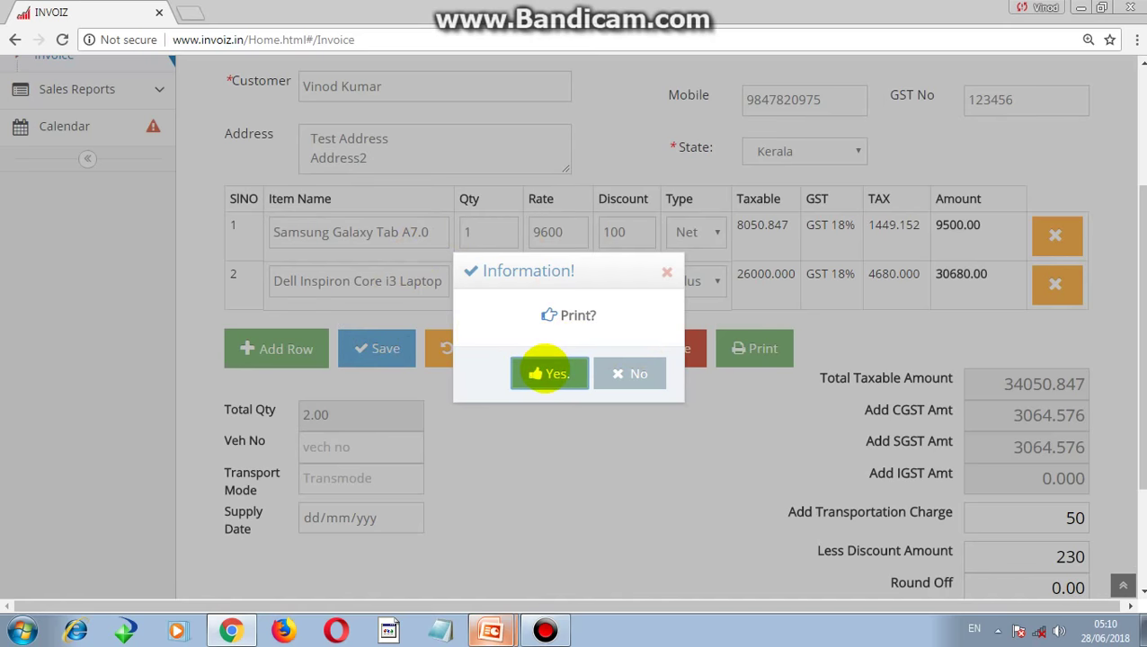
left_click(545, 370)
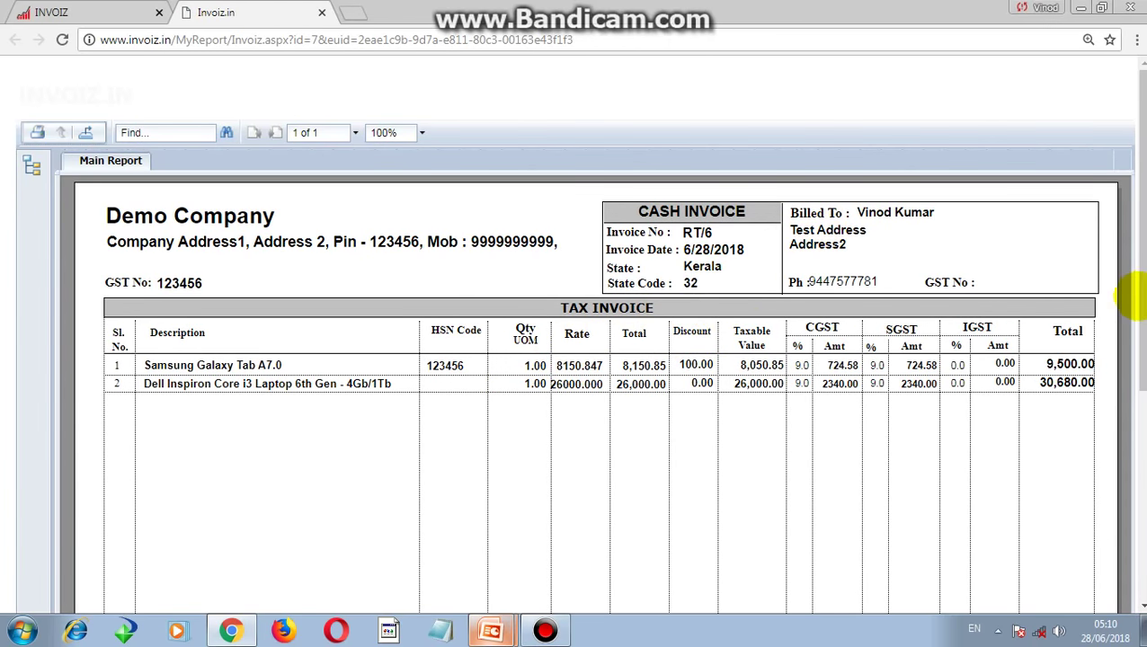
mouse_move(1137, 301)
left_mouse_down()
mouse_move(1137, 515)
mouse_move(1137, 346)
mouse_move(1117, 346)
mouse_move(1114, 296)
left_mouse_up()
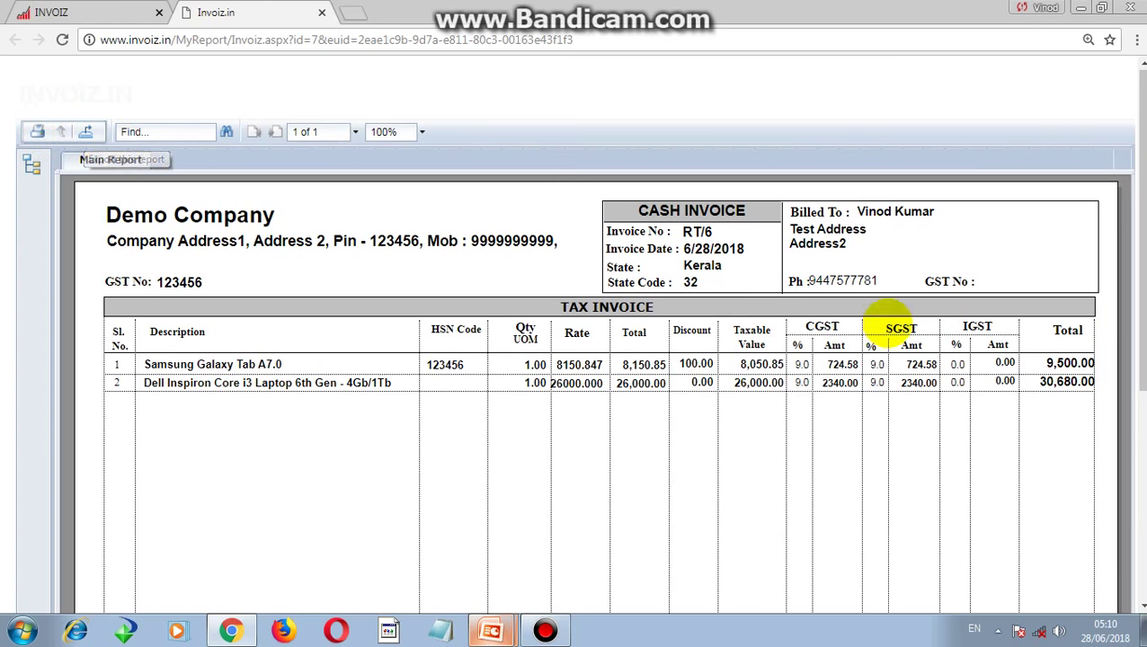
scroll(885, 340, "down", 2)
left_click_drag(555, 271, 870, 305)
left_click(832, 325)
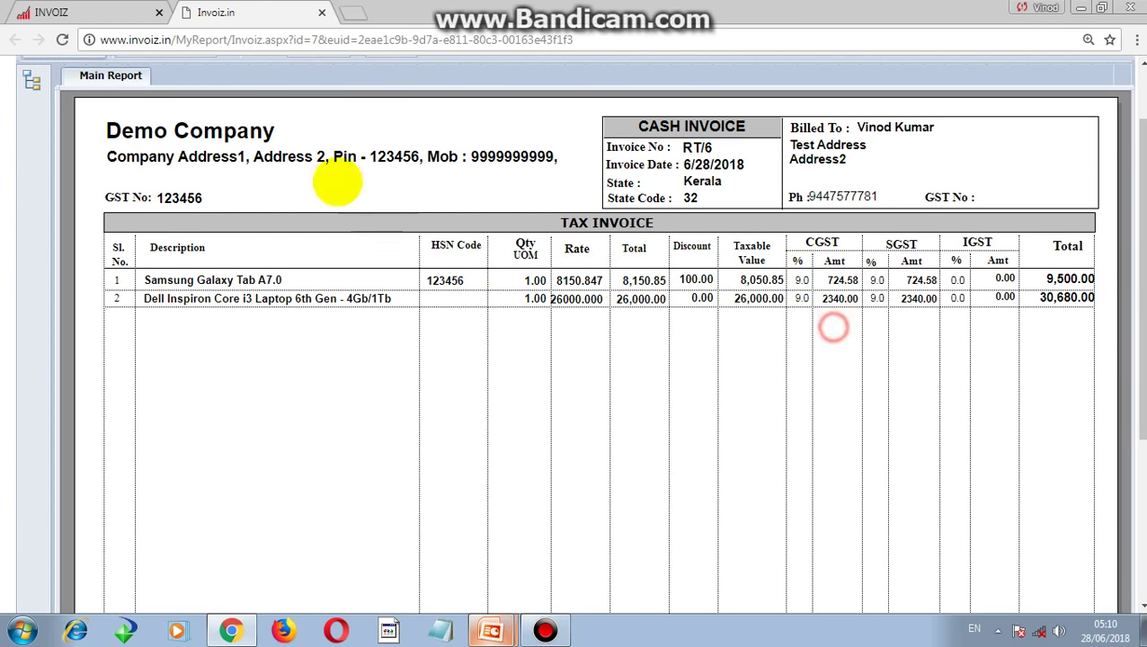
- Advance the slideshow to the Change Invoice Bill Format slide, then return to the report
key("alt+Tab")
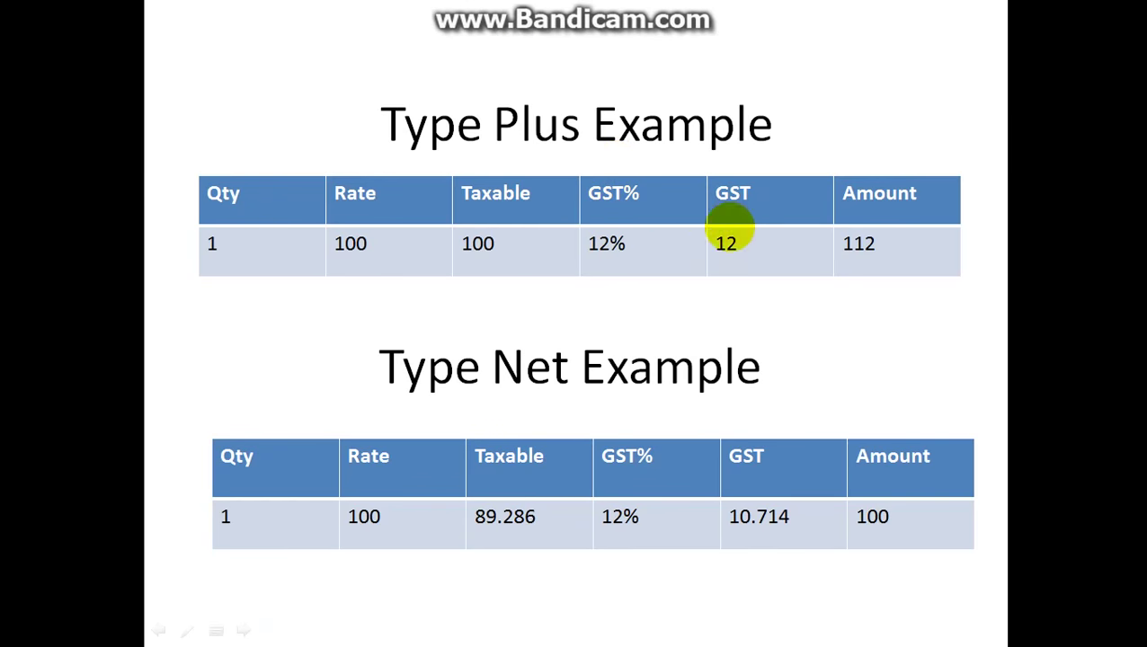
left_click(712, 287)
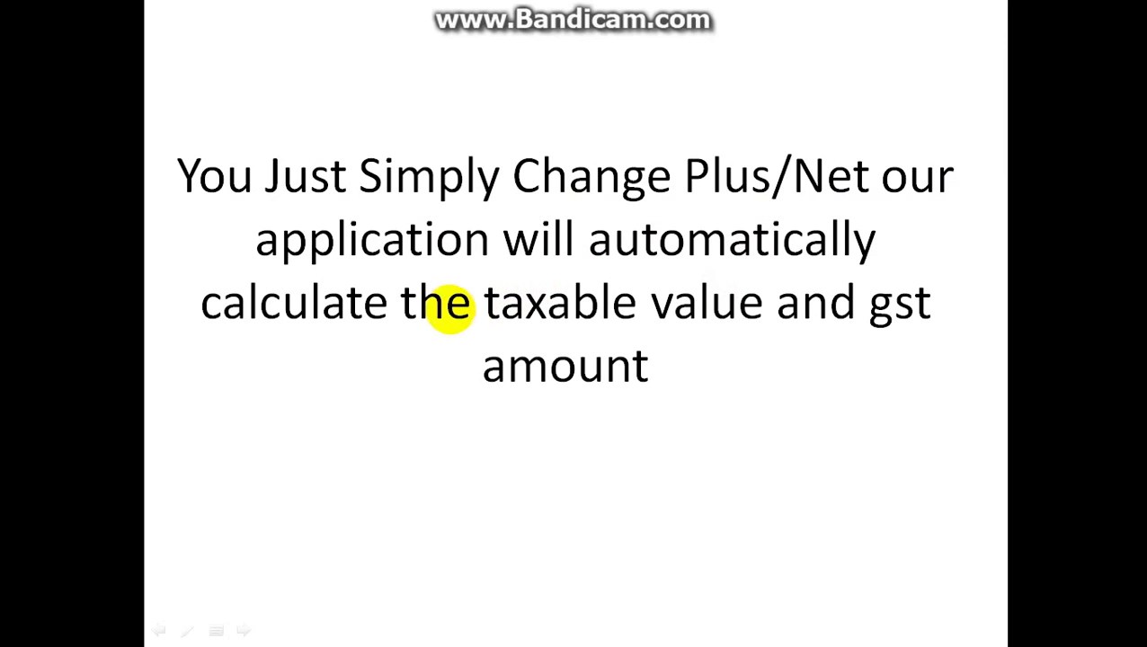
left_click(696, 321)
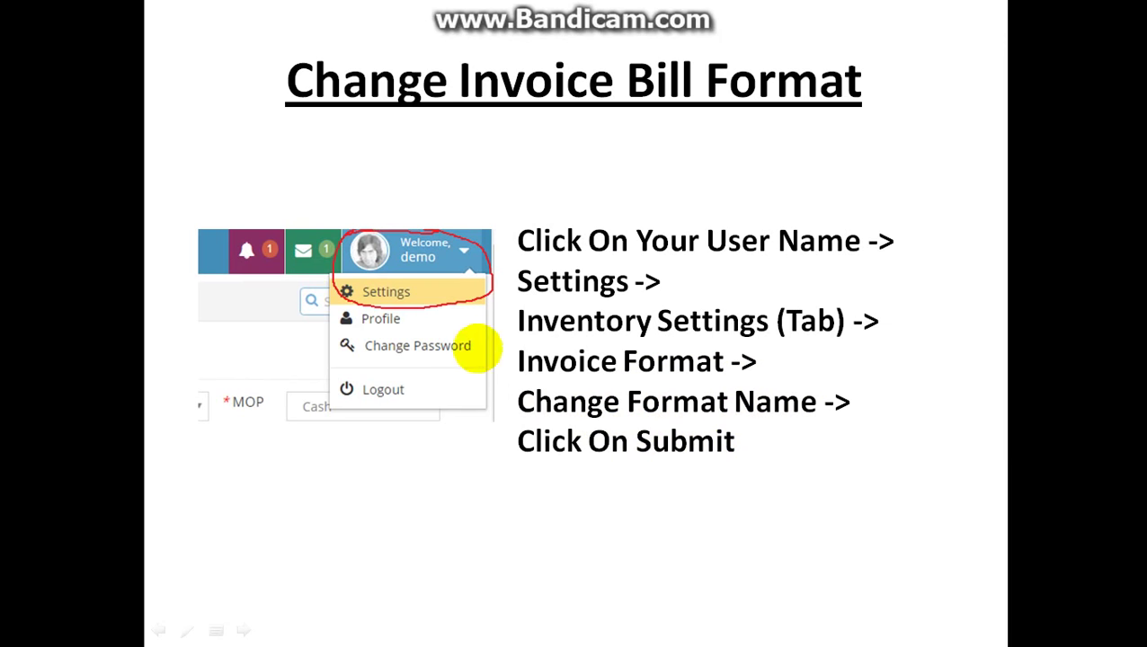
key("alt+Tab")
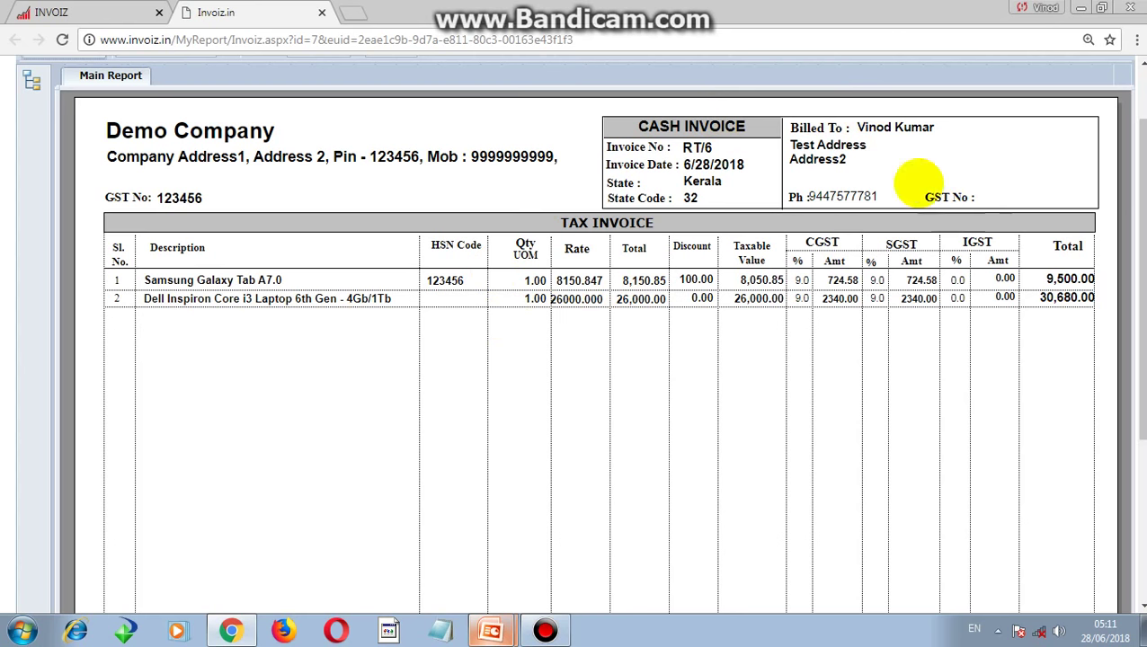
- In the application's inventory settings, choose Format2 as the invoice format
left_click(322, 13)
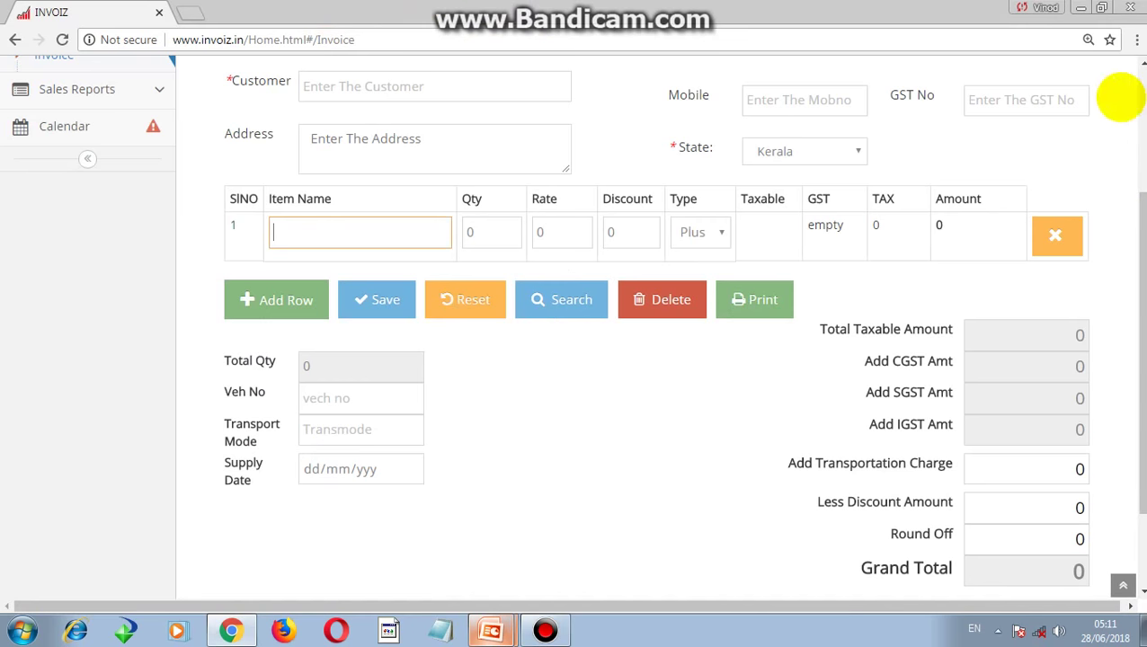
left_click(1063, 76)
left_click(1057, 108)
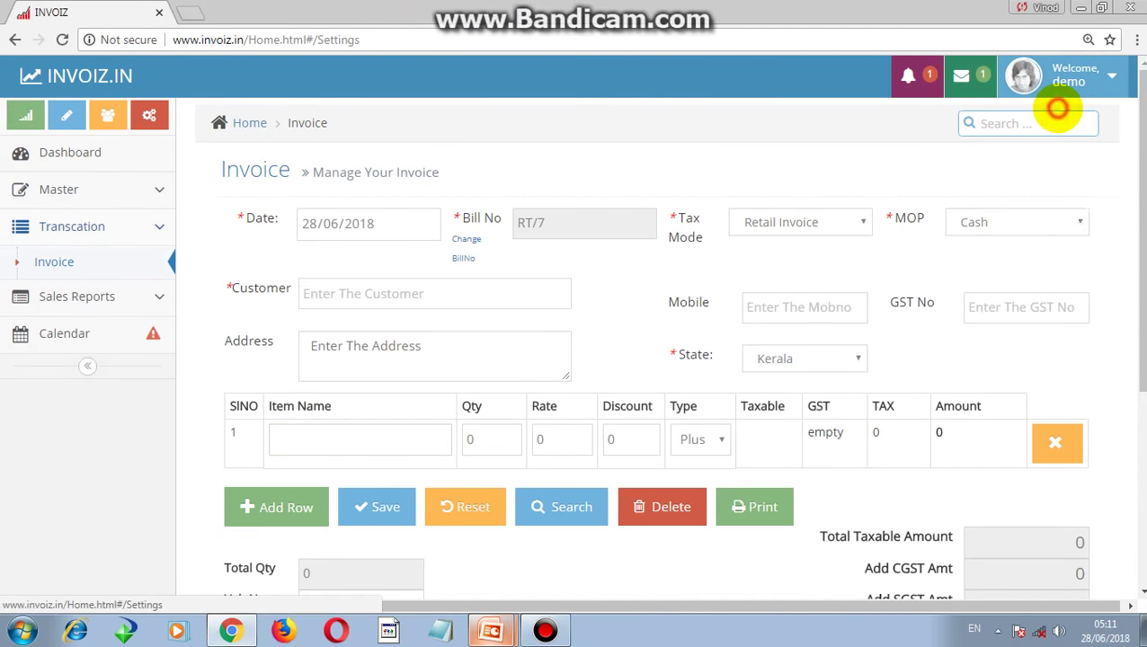
left_click(611, 240)
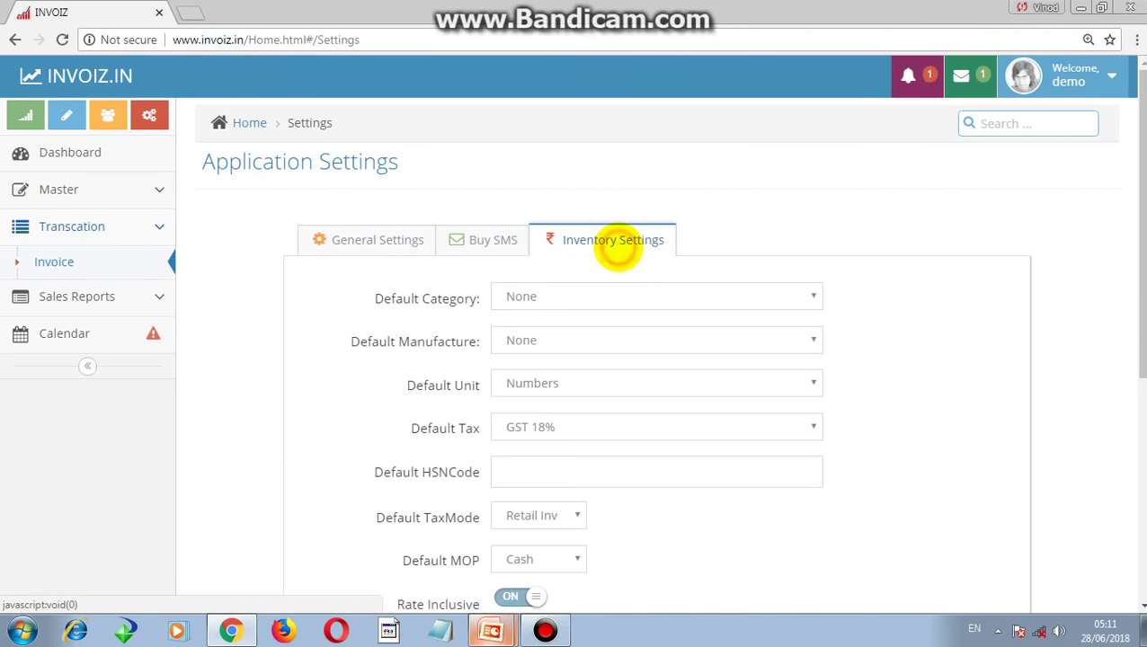
scroll(750, 239, "down", 4)
left_click(539, 355)
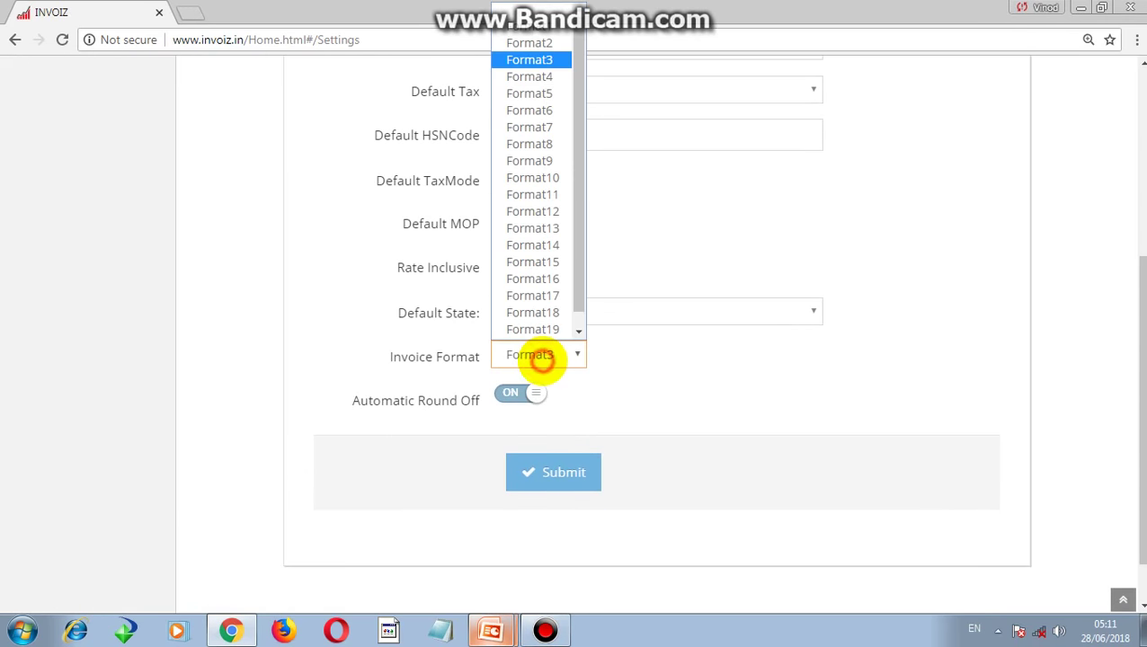
left_click(568, 29)
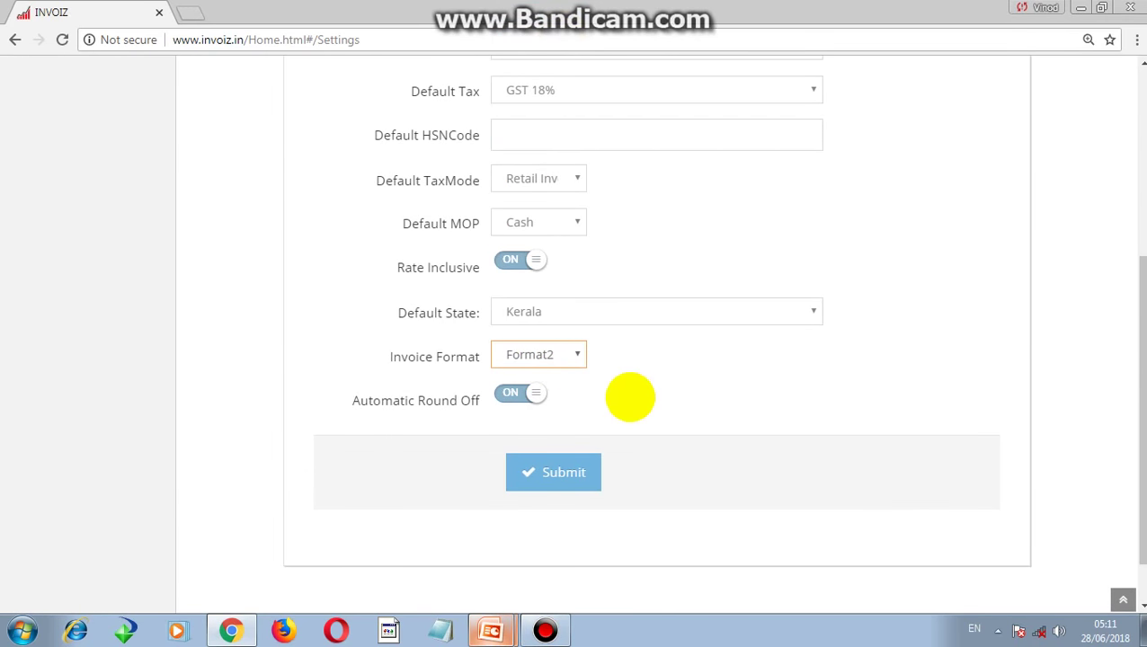
- Submit the inventory settings and open a blank new invoice RT/7
scroll(629, 393, "up", 1)
left_click(575, 555)
left_click(651, 398)
scroll(796, 241, "up", 3)
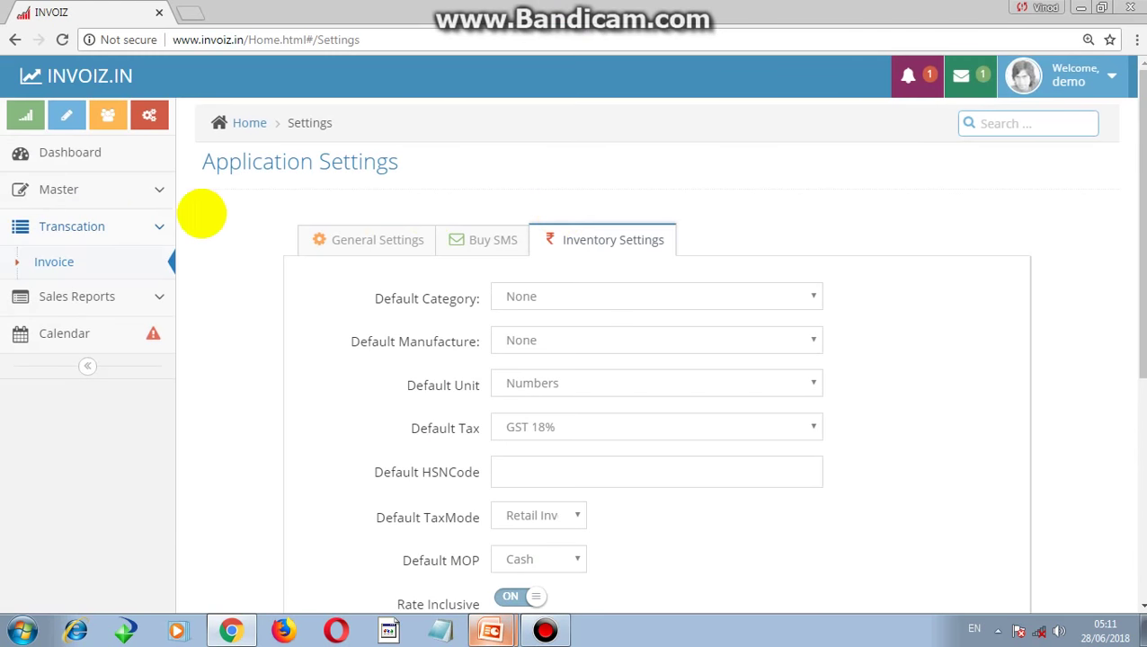
left_click(96, 256)
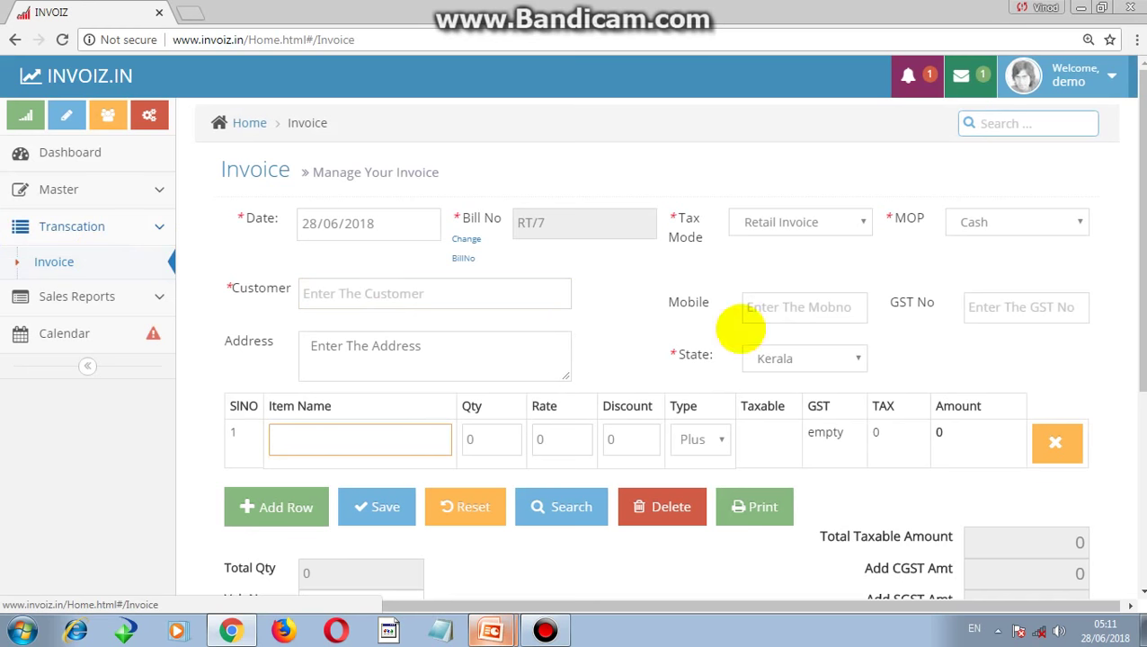
- Load saved invoice RT/6 and generate its printable report
left_click(585, 509)
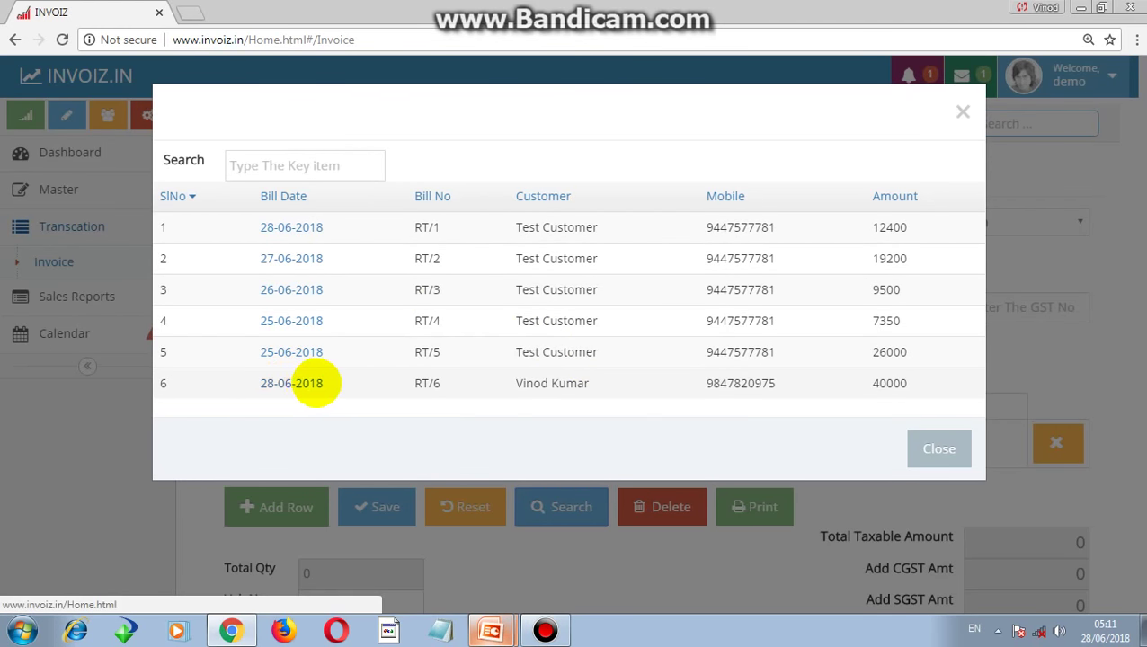
left_click(310, 383)
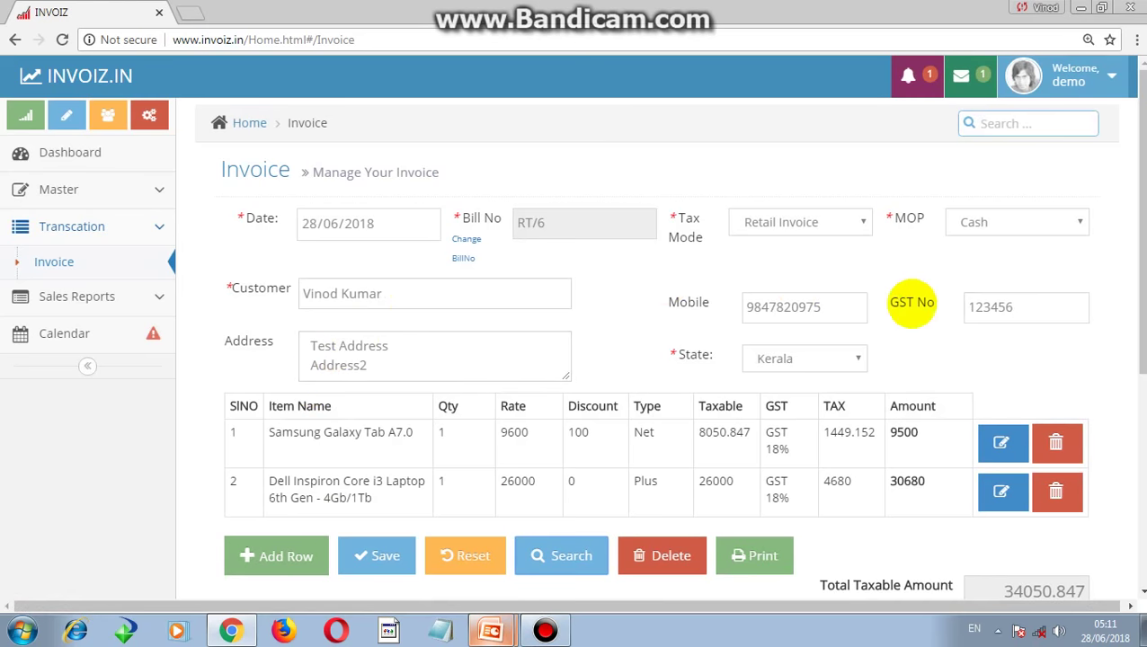
scroll(539, 315, "down", 2)
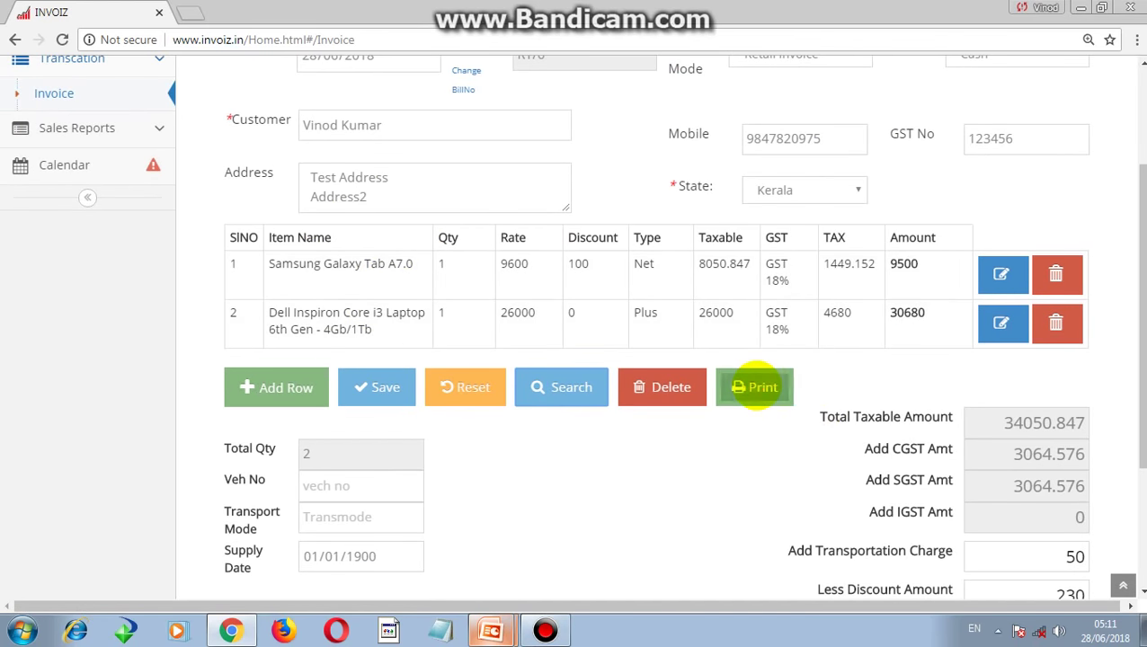
left_click(756, 387)
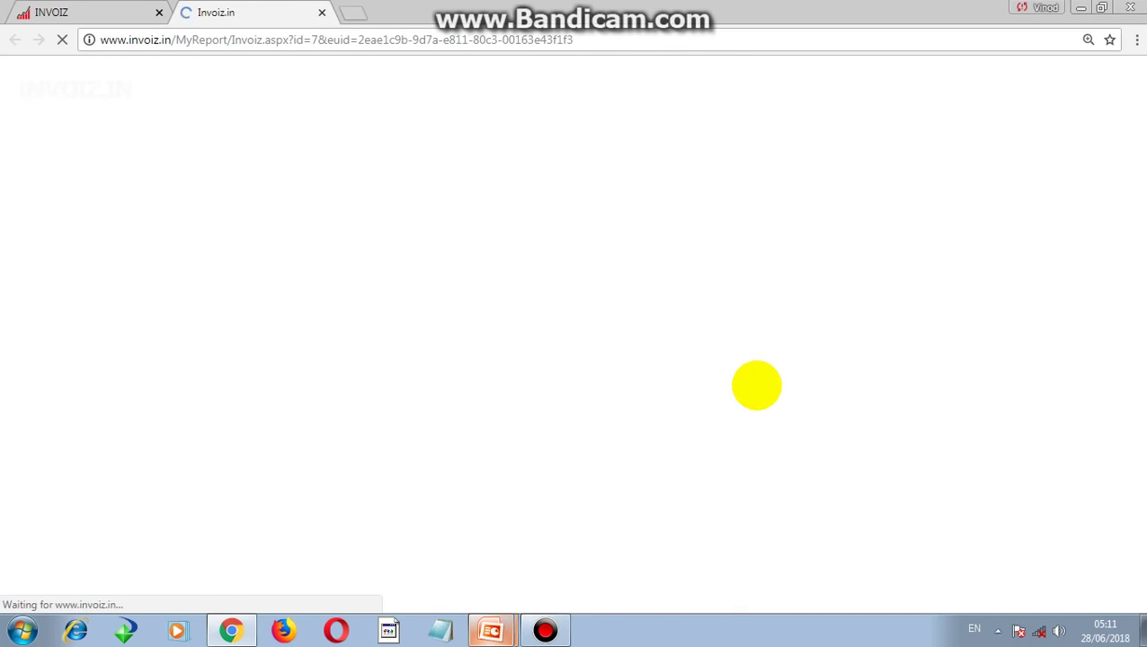
- Review the Format2 GST report with CGST/SGST columns and a 40,000.00 grand total
scroll(849, 387, "down", 1)
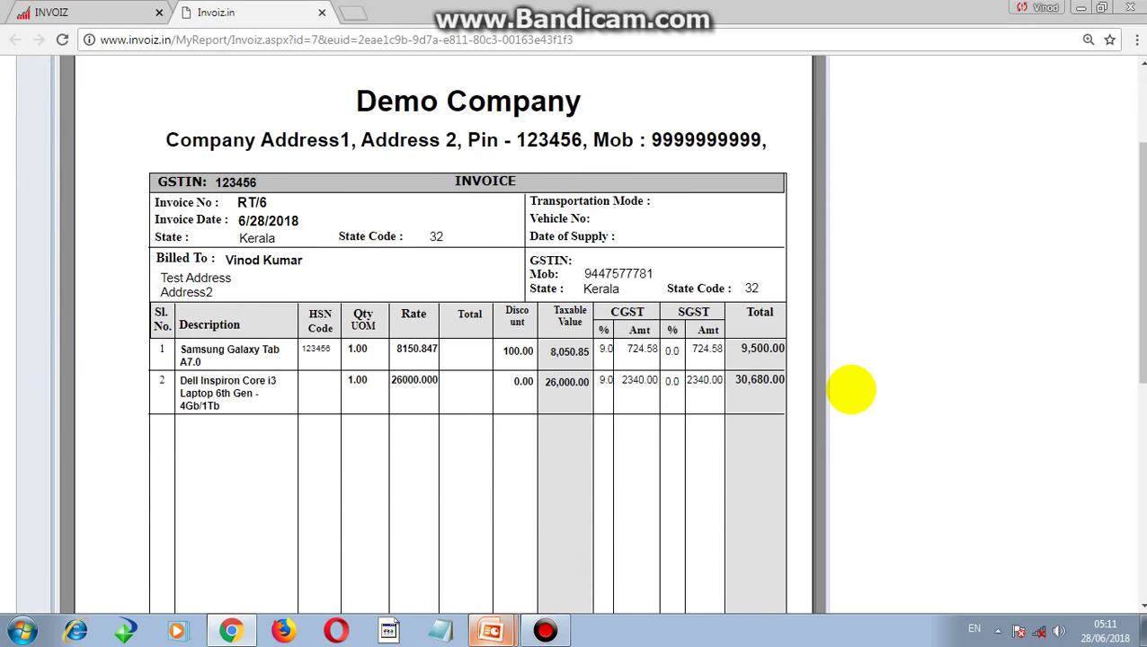
scroll(692, 378, "down", 2)
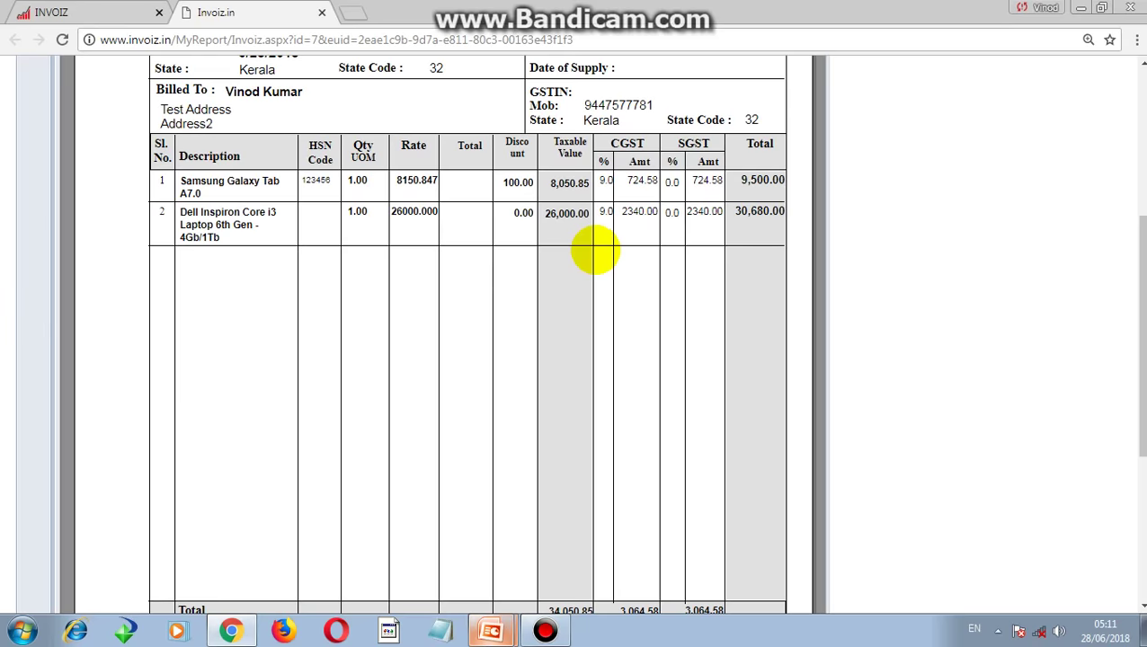
scroll(595, 250, "down", 4)
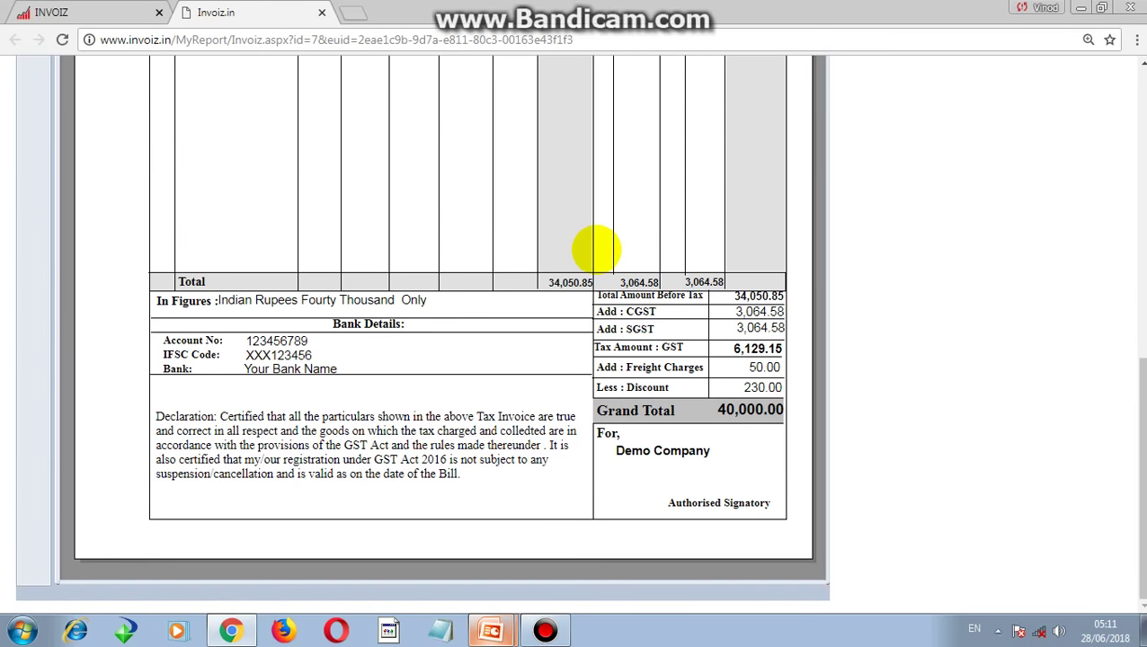
scroll(595, 249, "up", 1)
scroll(431, 288, "down", 1)
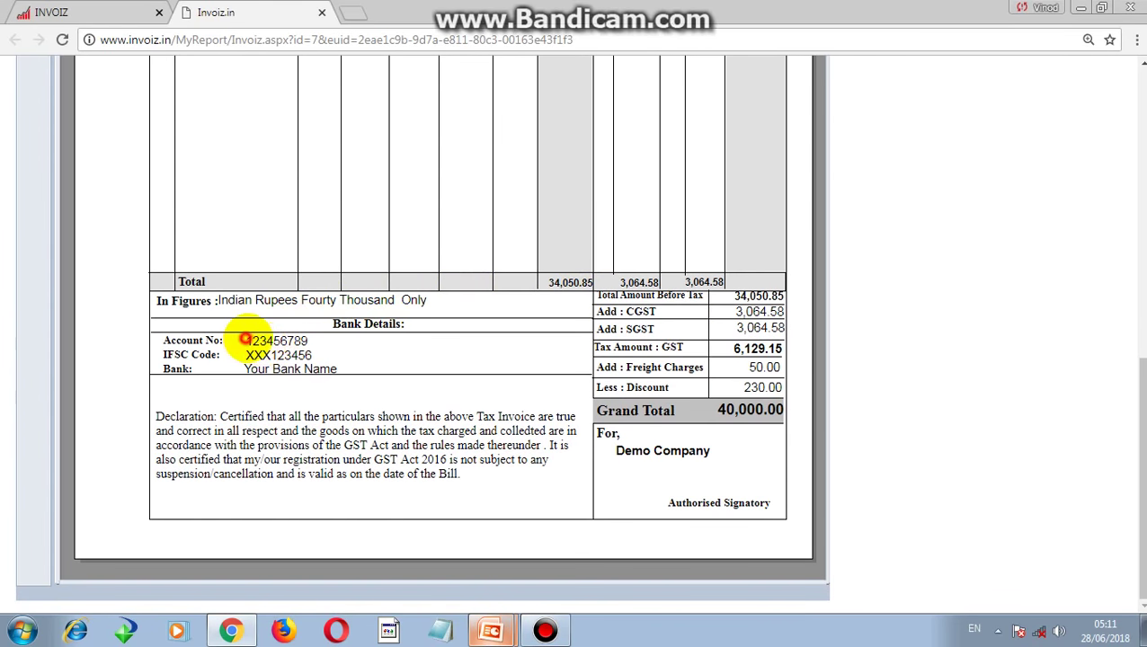
left_click_drag(274, 342, 266, 349)
left_click(310, 353)
scroll(423, 314, "up", 3)
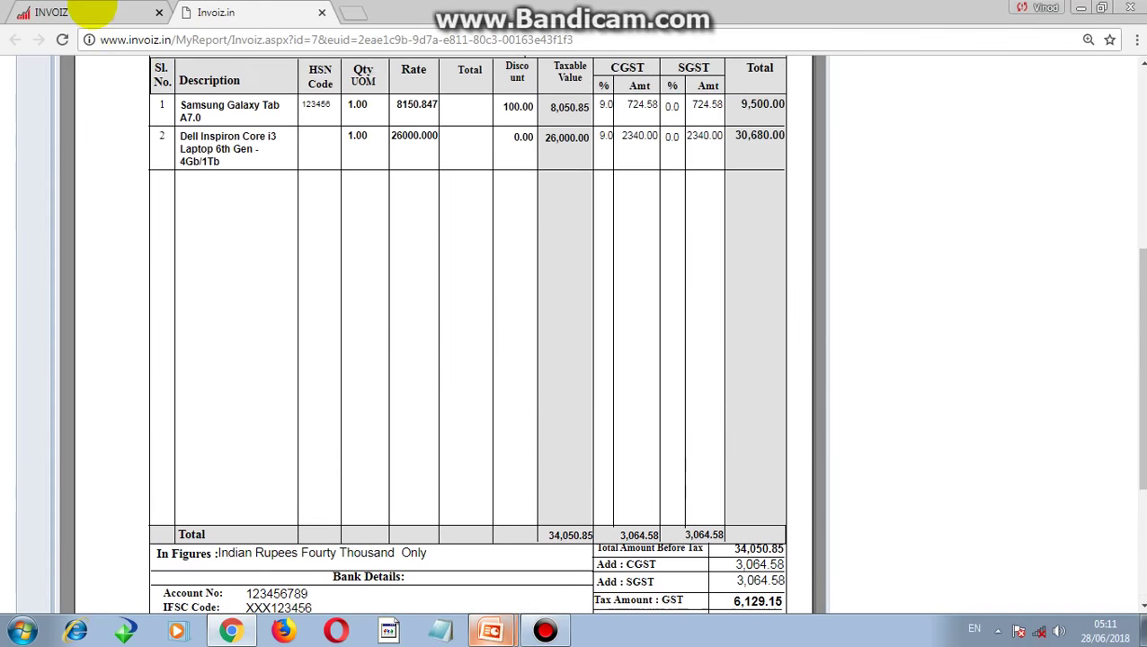
- Return to the INVOIZ invoice form tab
left_click(134, 12)
scroll(1098, 71, "up", 2)
left_click(1104, 76)
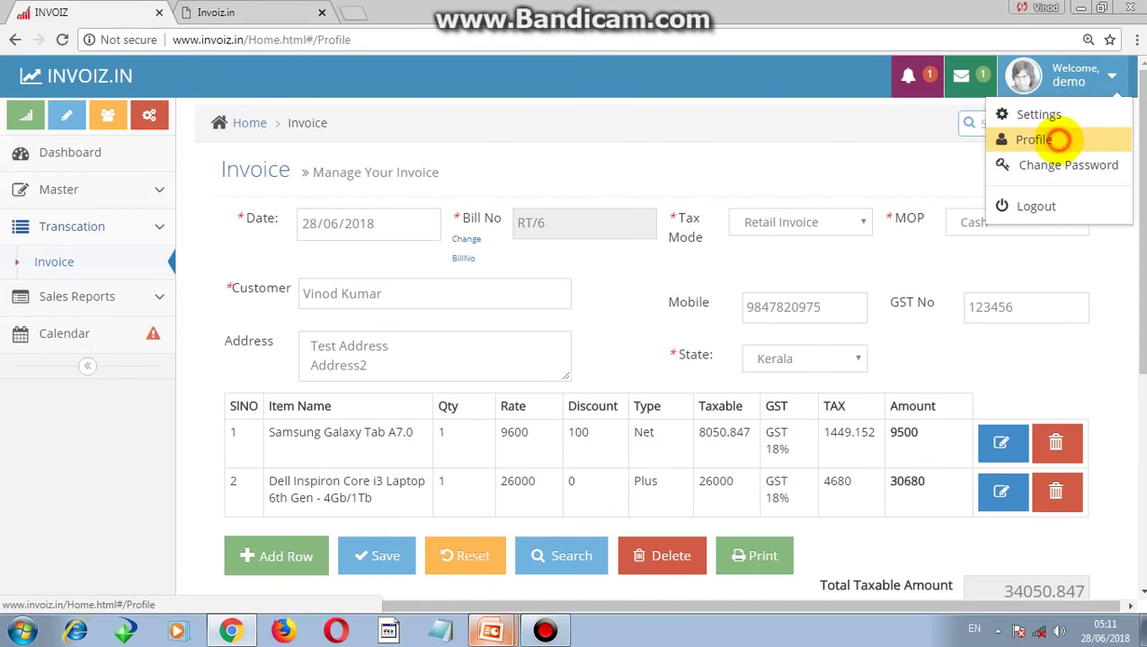
- Open the user profile and scroll through its company, contact and address details
left_click(1058, 139)
scroll(684, 284, "down", 1)
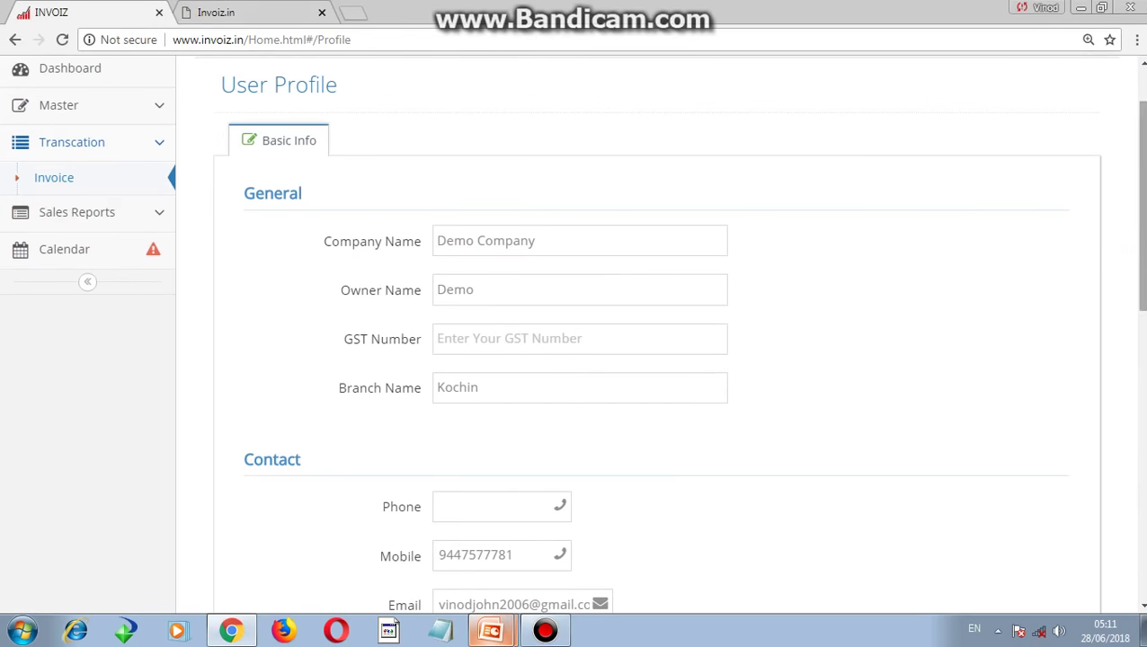
scroll(572, 332, "down", 5)
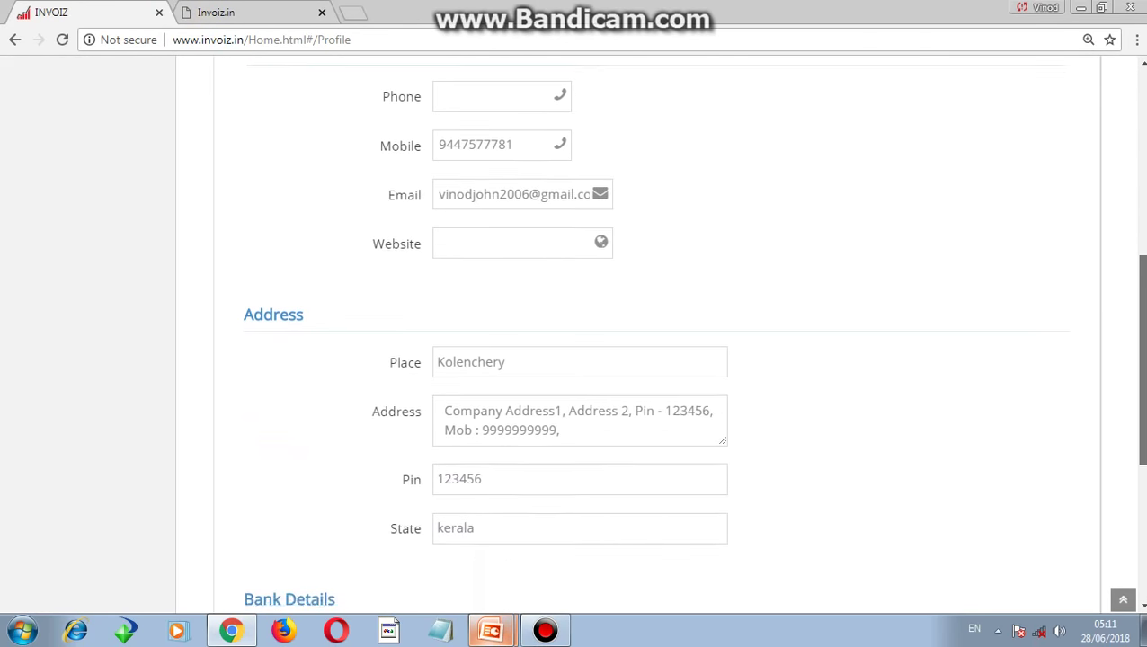
scroll(963, 456, "down", 3)
- Check the bank account number and IFSC code, then advance slides to Change Bill No / Prefix Name
left_click_drag(572, 357, 436, 361)
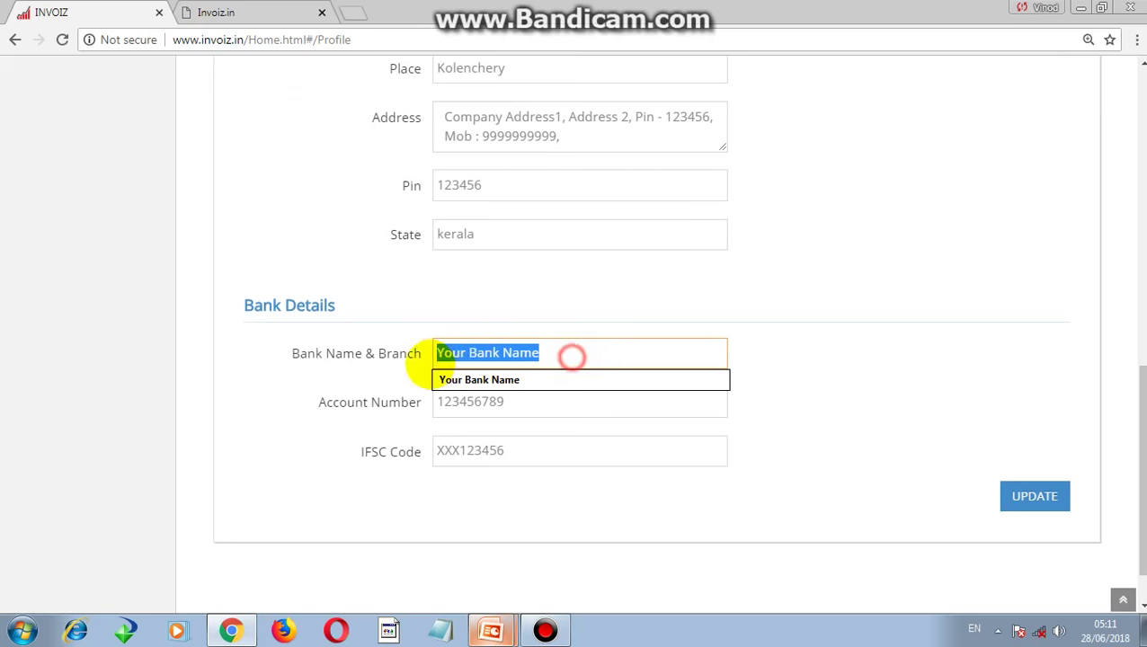
left_click_drag(533, 402, 440, 402)
left_click_drag(538, 451, 402, 453)
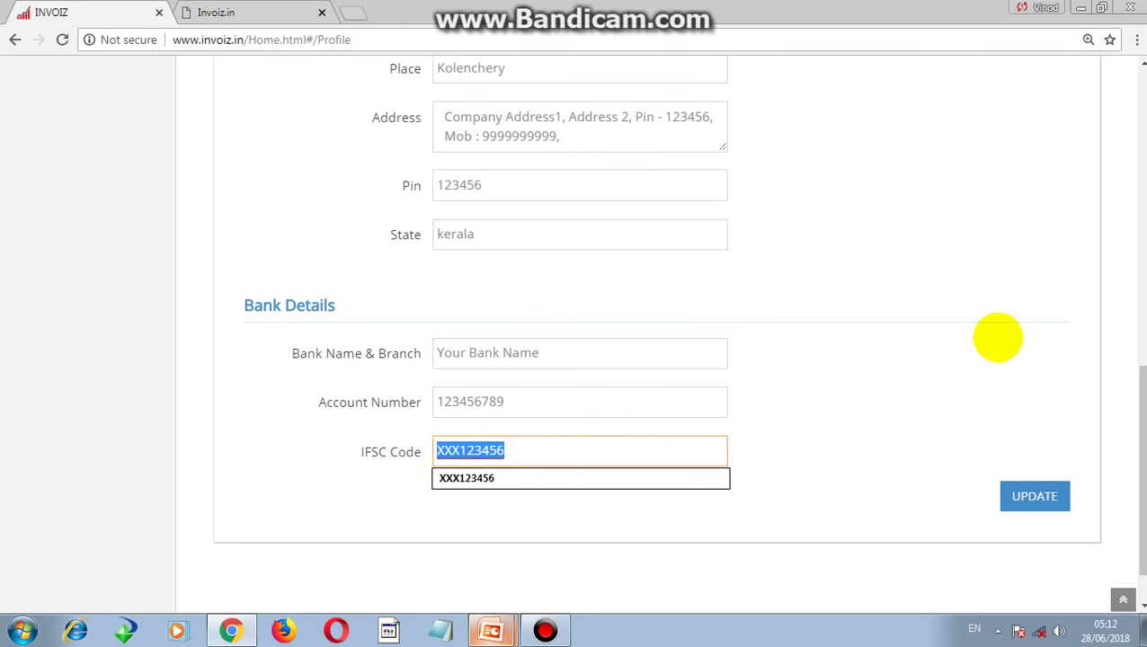
left_click(998, 337)
scroll(888, 338, "up", 8)
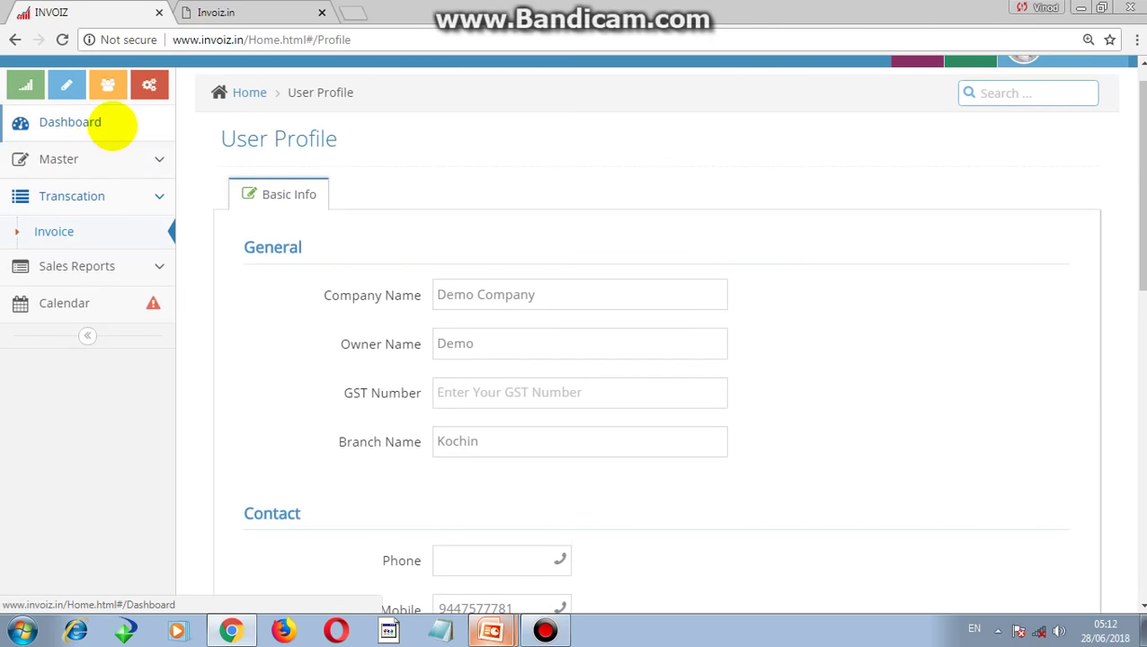
key("alt+Tab")
left_click(757, 292)
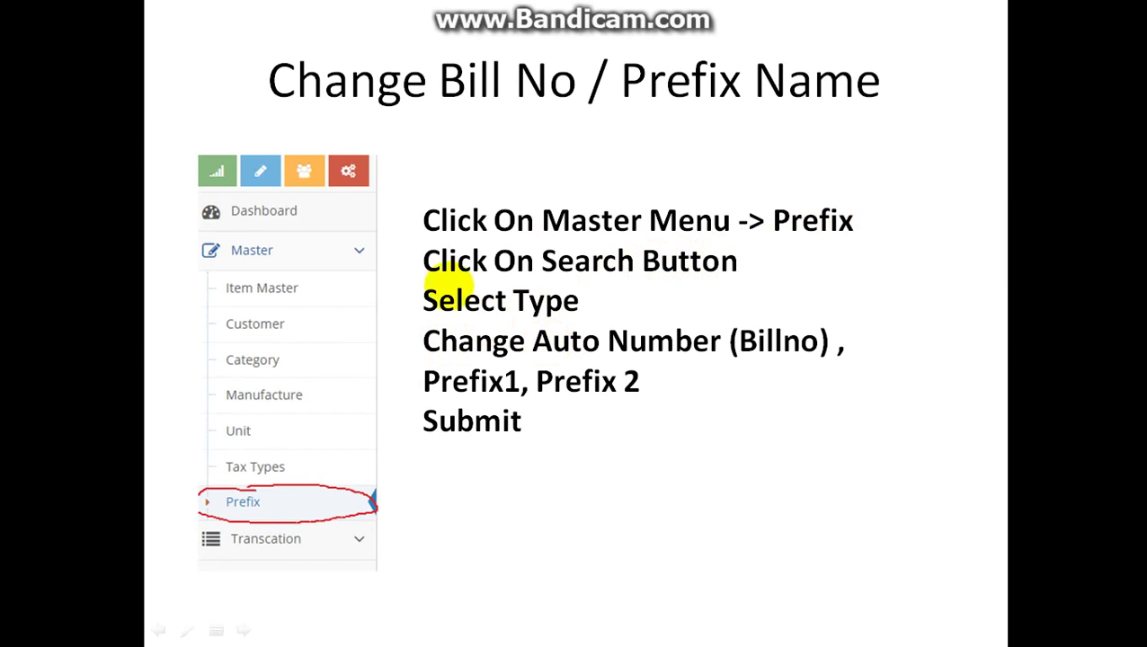
- Go to Master > Prefix Details and load the Retail bill prefix settings
key("alt+Tab")
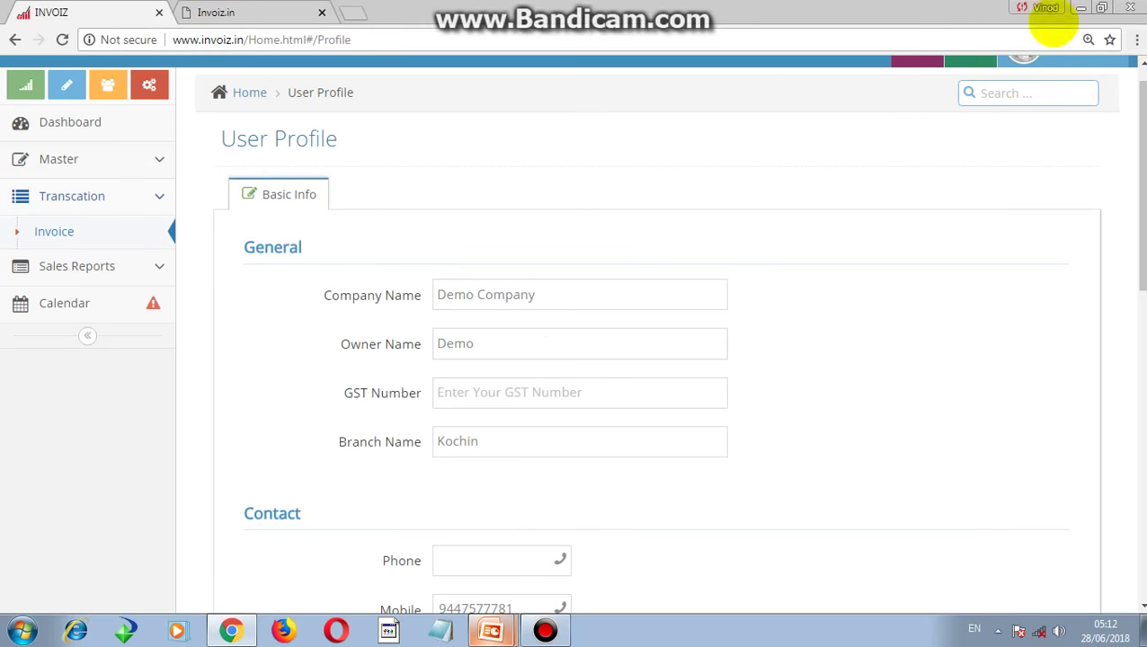
left_click(159, 159)
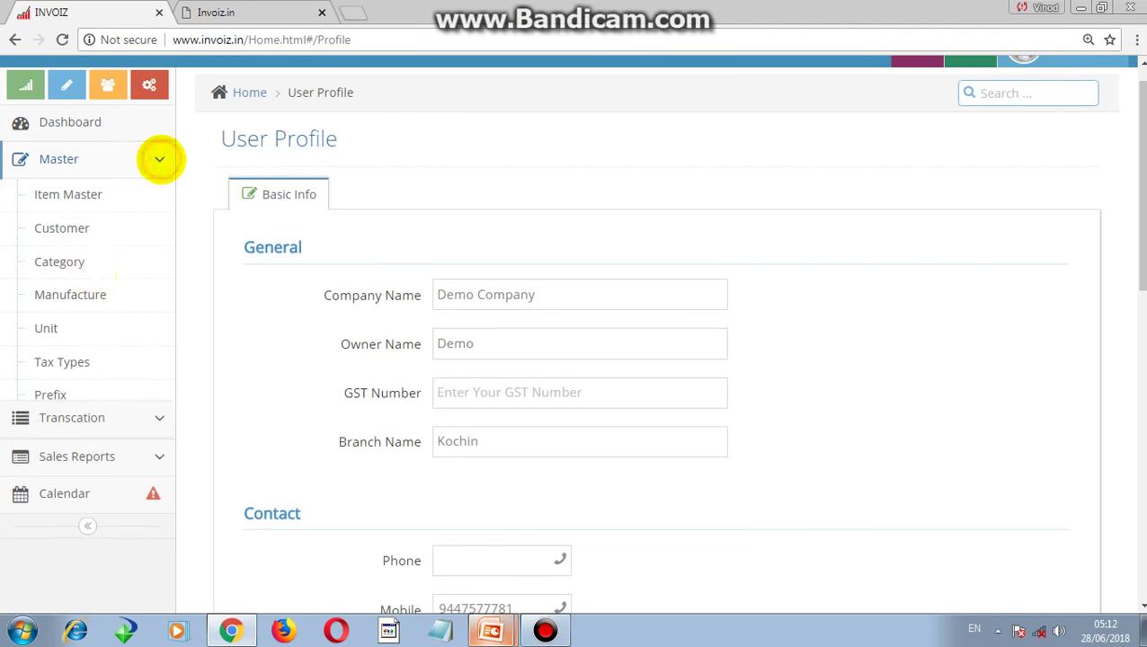
left_click(85, 396)
scroll(740, 367, "down", 2)
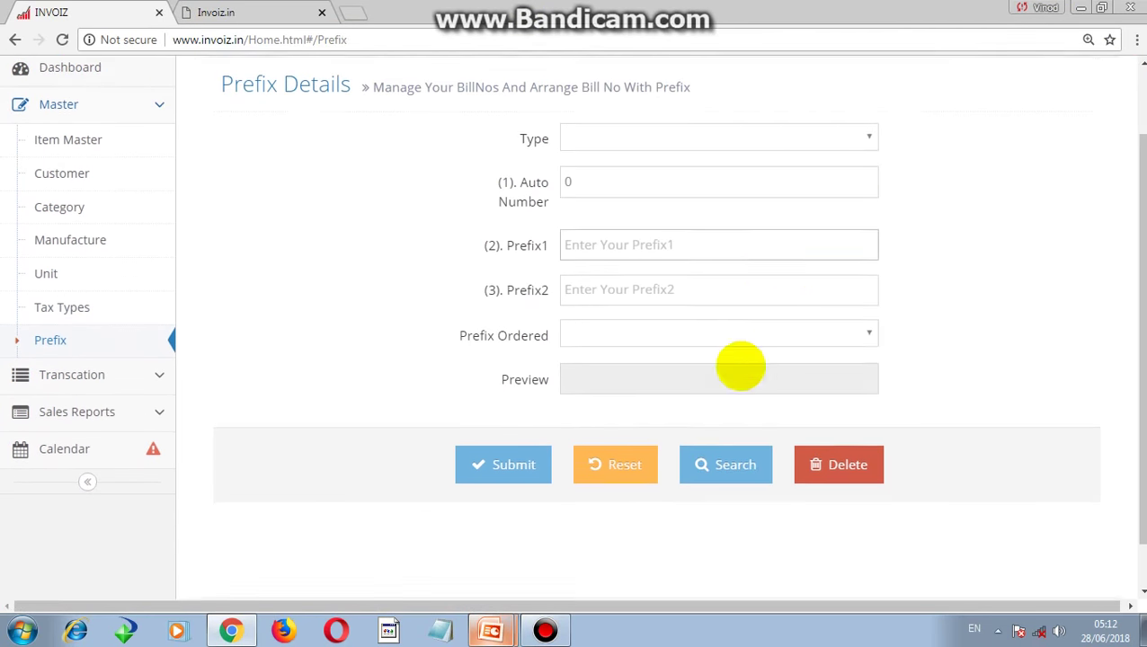
left_click(732, 410)
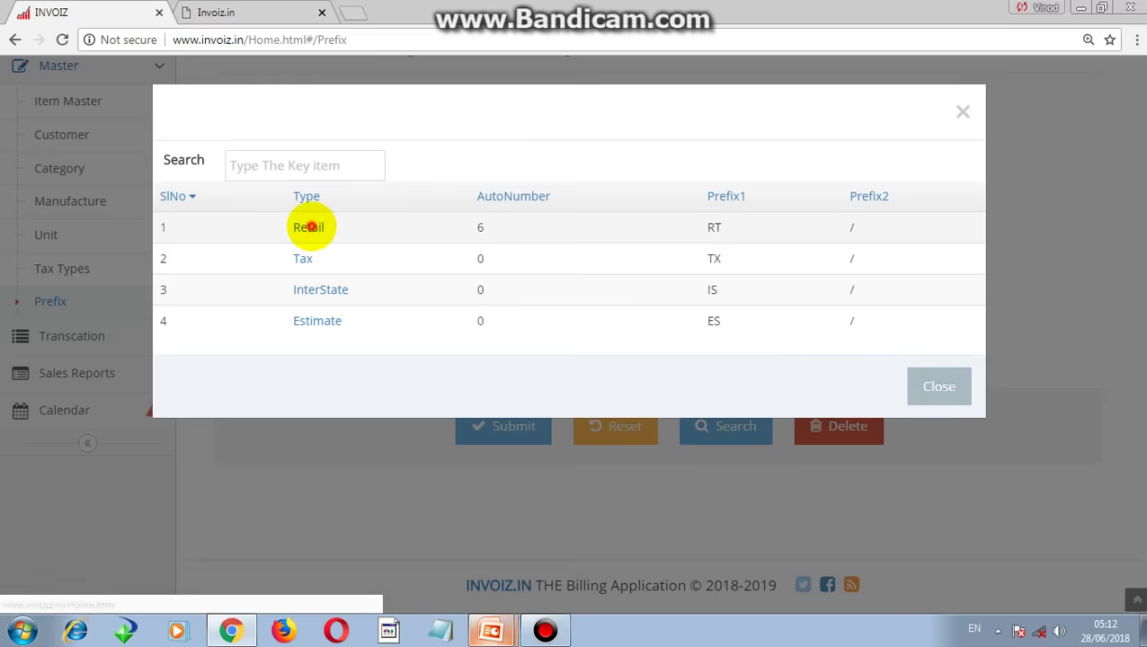
left_click(304, 226)
scroll(870, 248, "up", 2)
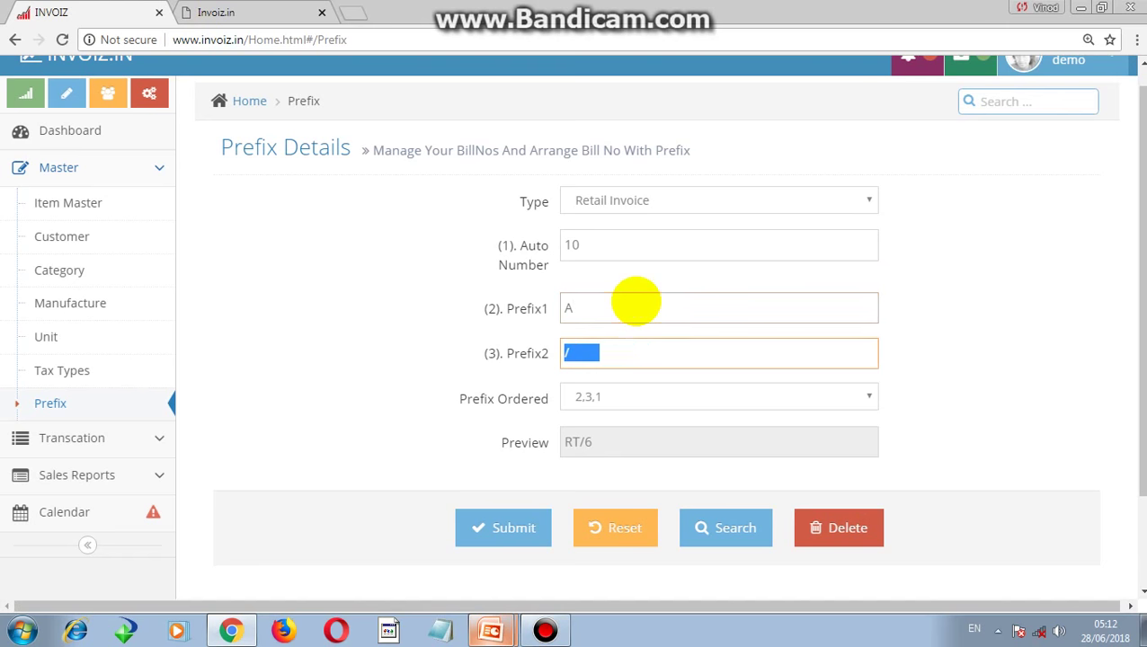
- Set Retail to prefix A, separator / and number 10 in order 2,3,1, and submit
key("Tab")
left_click(682, 395)
left_click(639, 433)
left_click(670, 397)
left_click(630, 468)
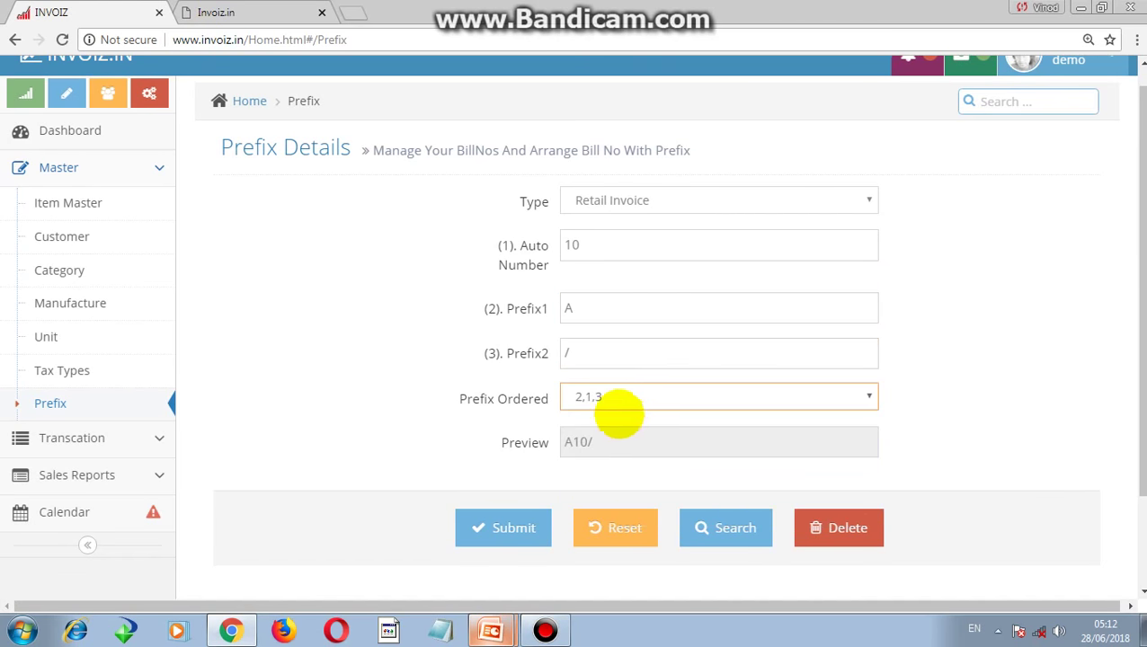
left_click(612, 396)
left_click(610, 483)
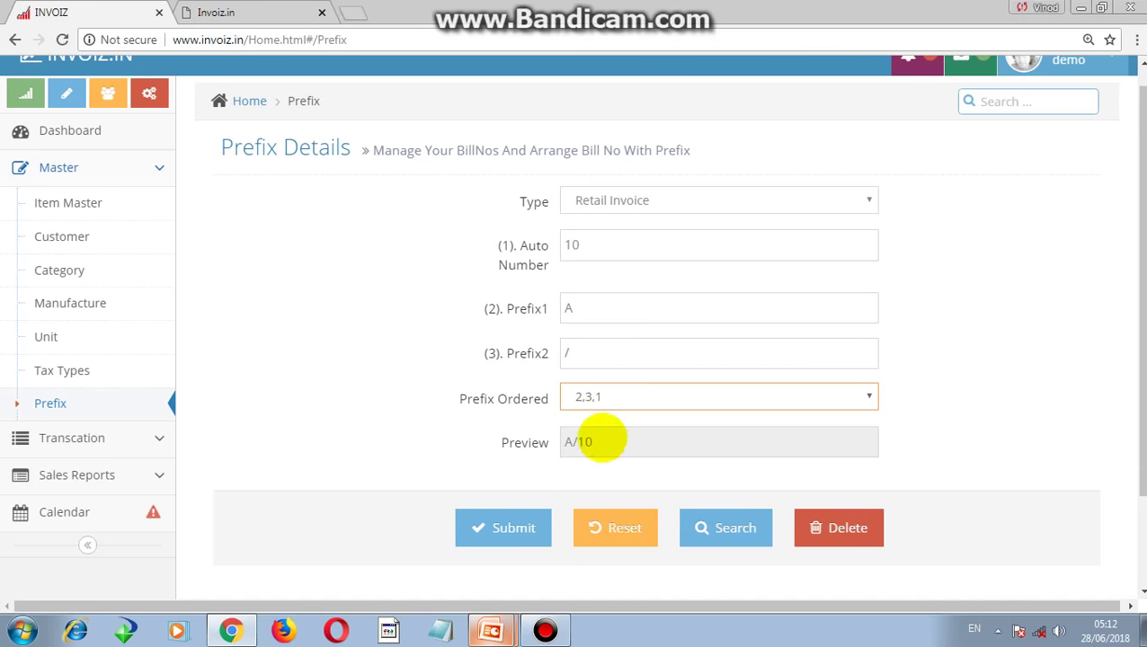
left_click(501, 353)
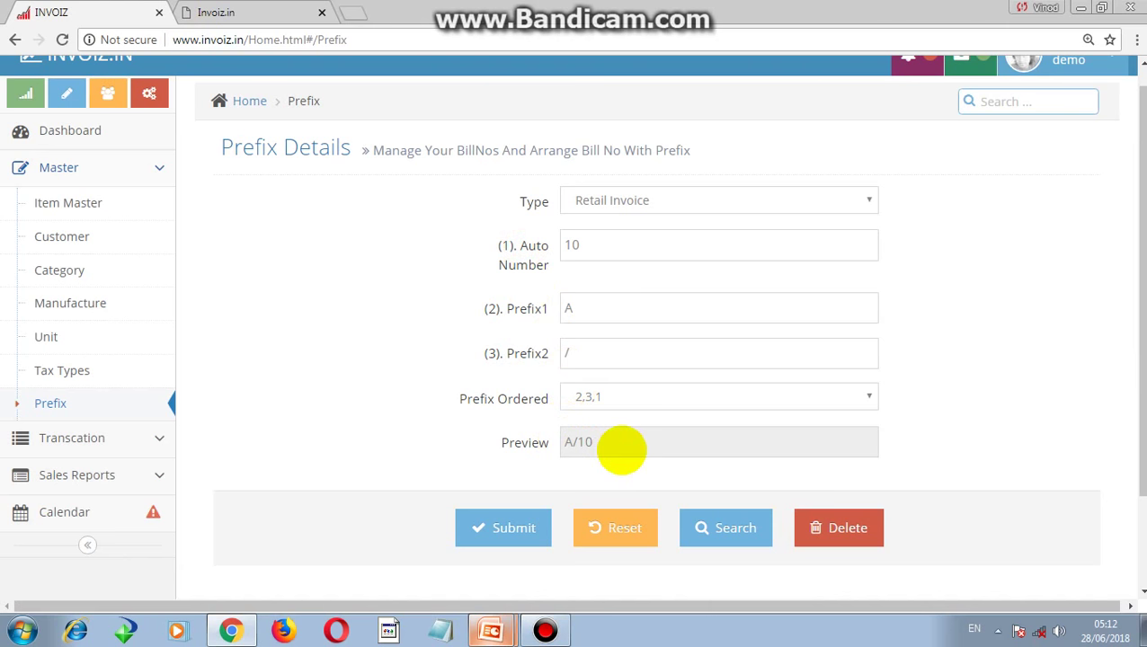
left_click(537, 510)
left_click(647, 389)
- Open a new invoice and check that the Bill No reads A/11
left_click(76, 167)
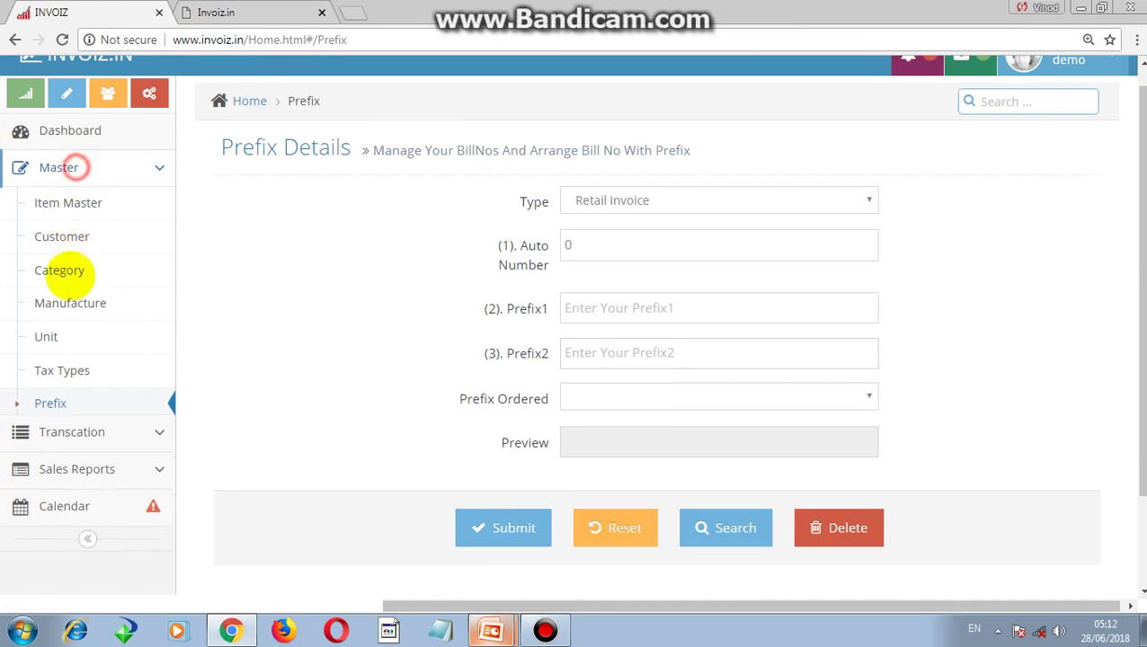
left_click(97, 206)
left_click(87, 243)
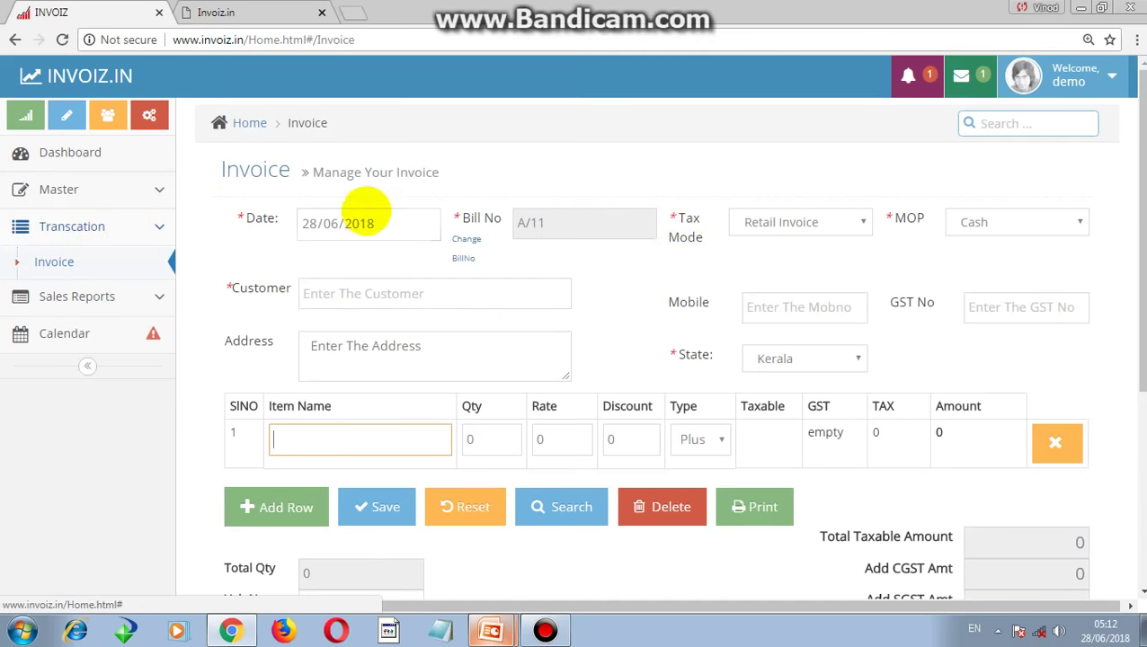
left_click_drag(542, 221, 511, 220)
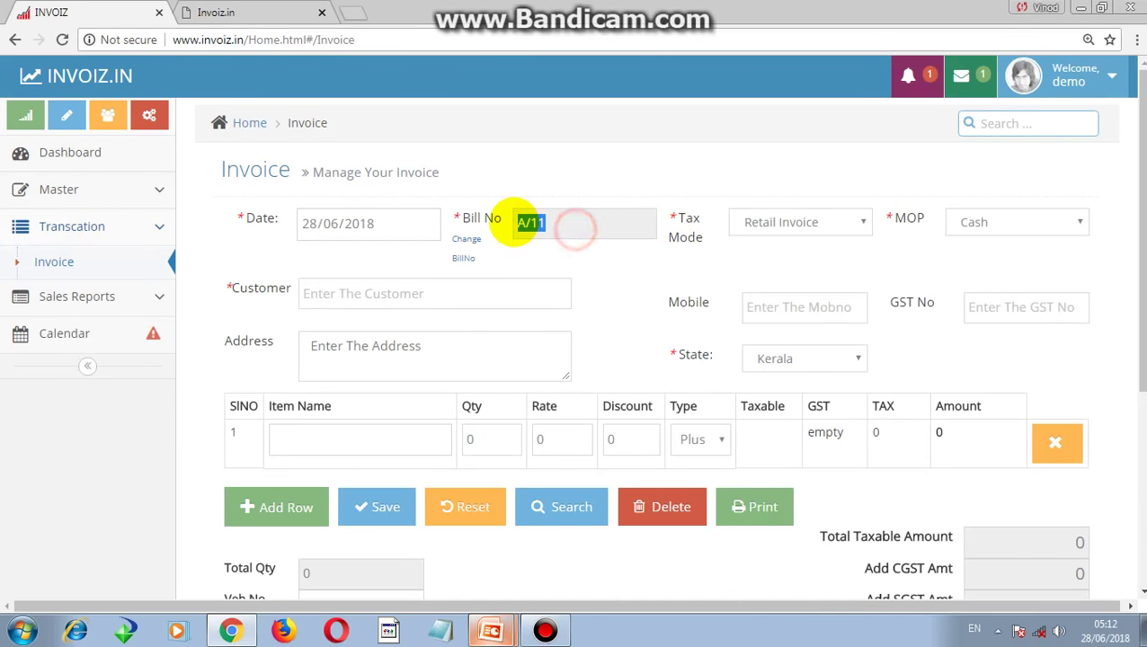
left_click(592, 223)
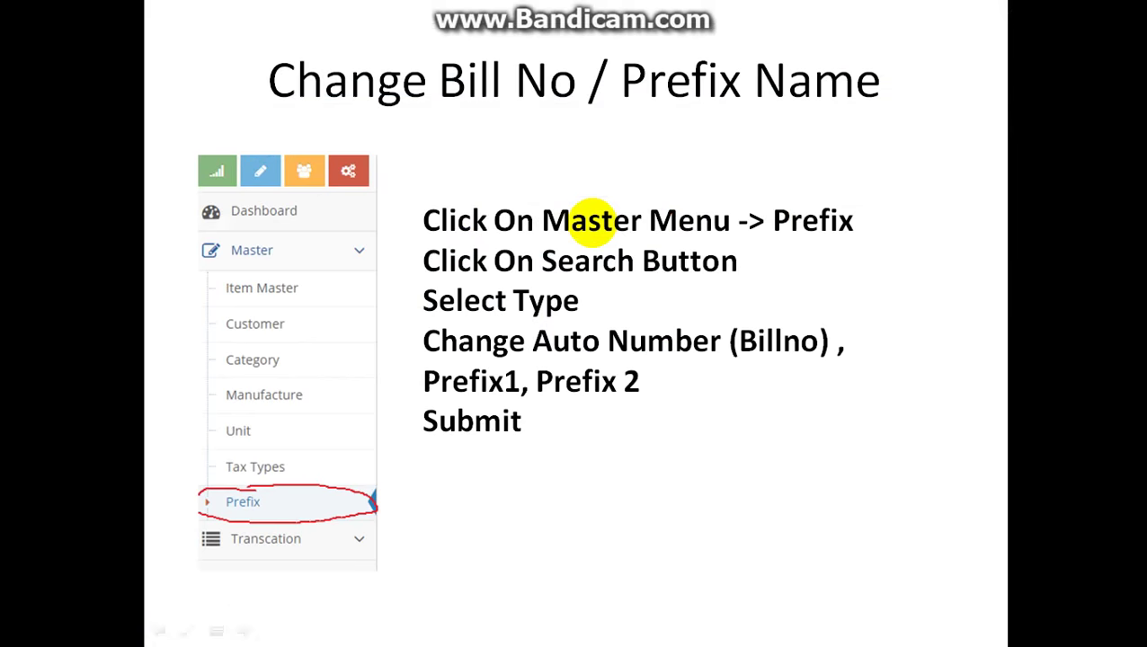
- Advance the tutorial to the SMS Bill Format slide, then return to INVOIZ's settings
key("Right")
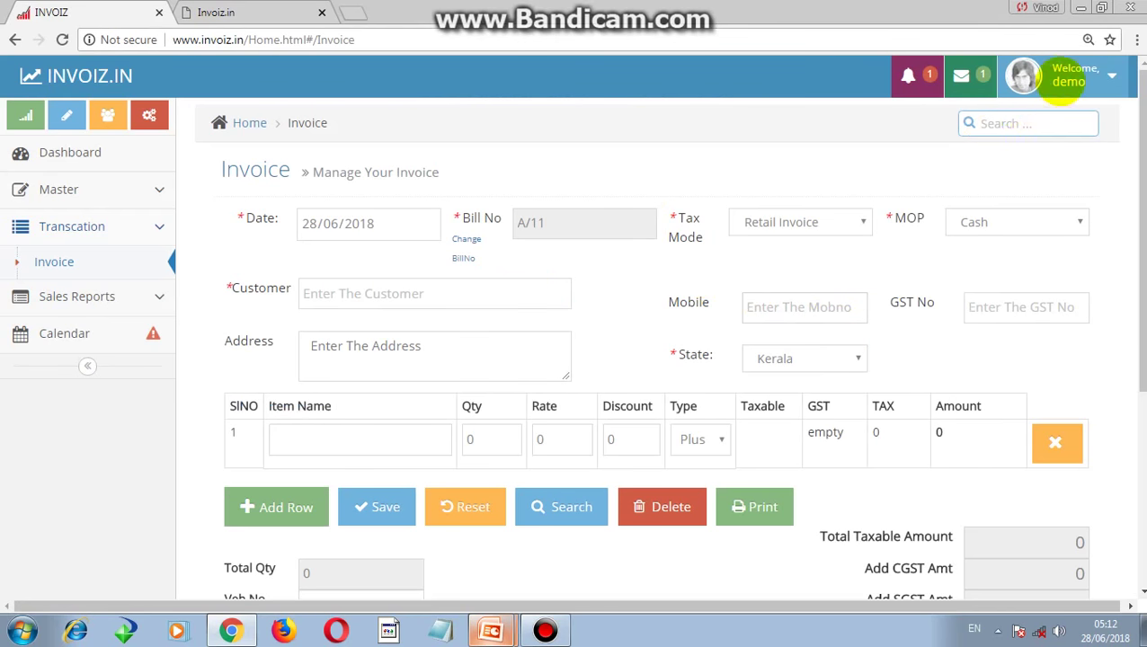
left_click(1057, 72)
- Turn on SMS On Invoice in the settings and look over the SMS packages and footer text
left_click(1041, 114)
left_click(519, 356)
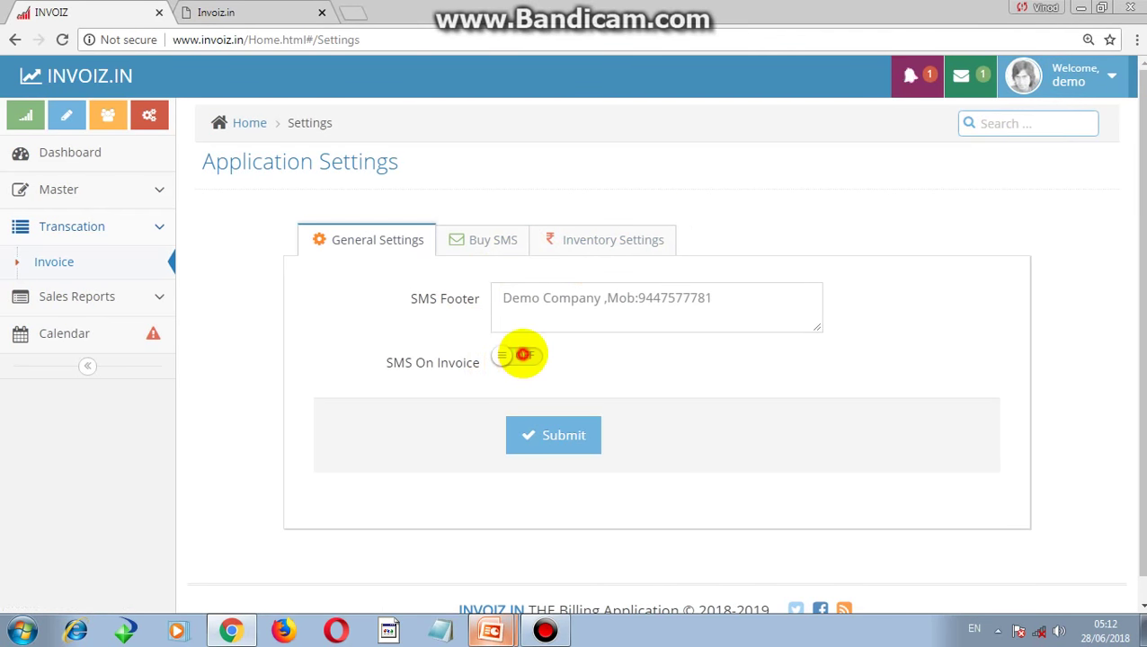
left_click_drag(389, 363, 474, 359)
left_click(661, 353)
left_click(479, 235)
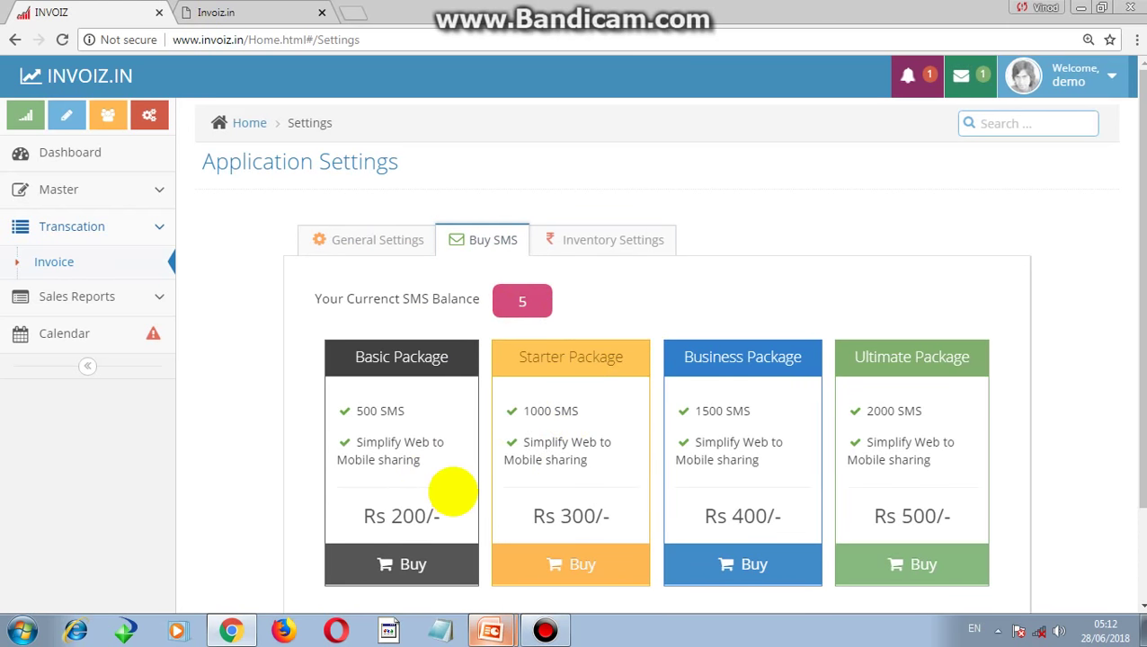
scroll(452, 491, "down", 2)
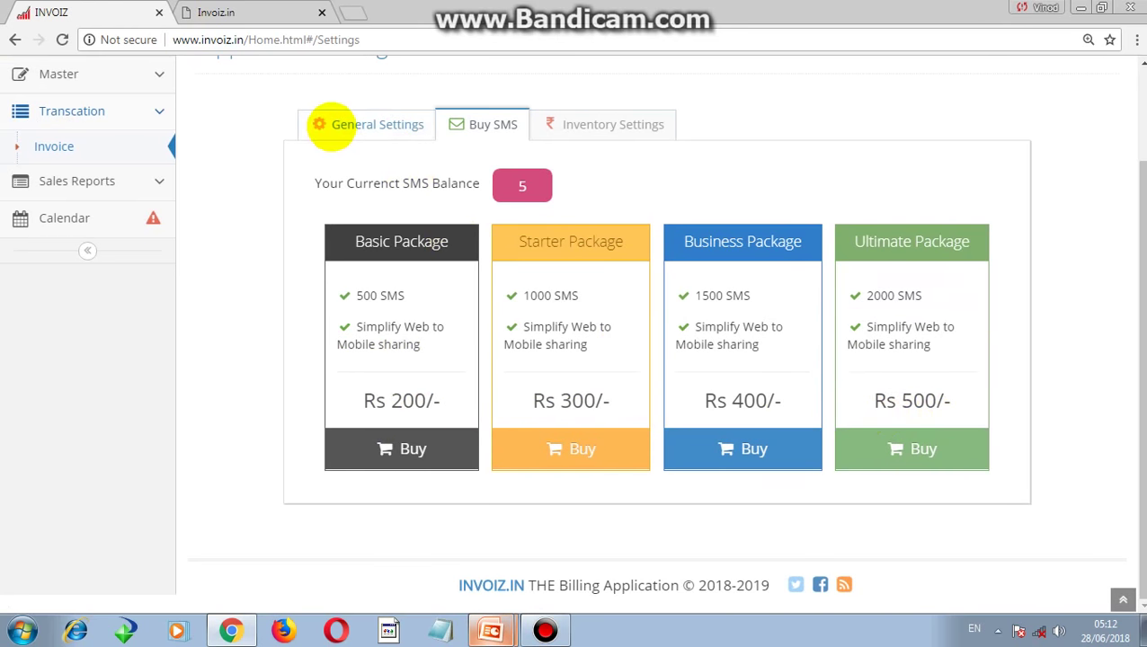
left_click(328, 123)
left_click_drag(710, 273, 461, 274)
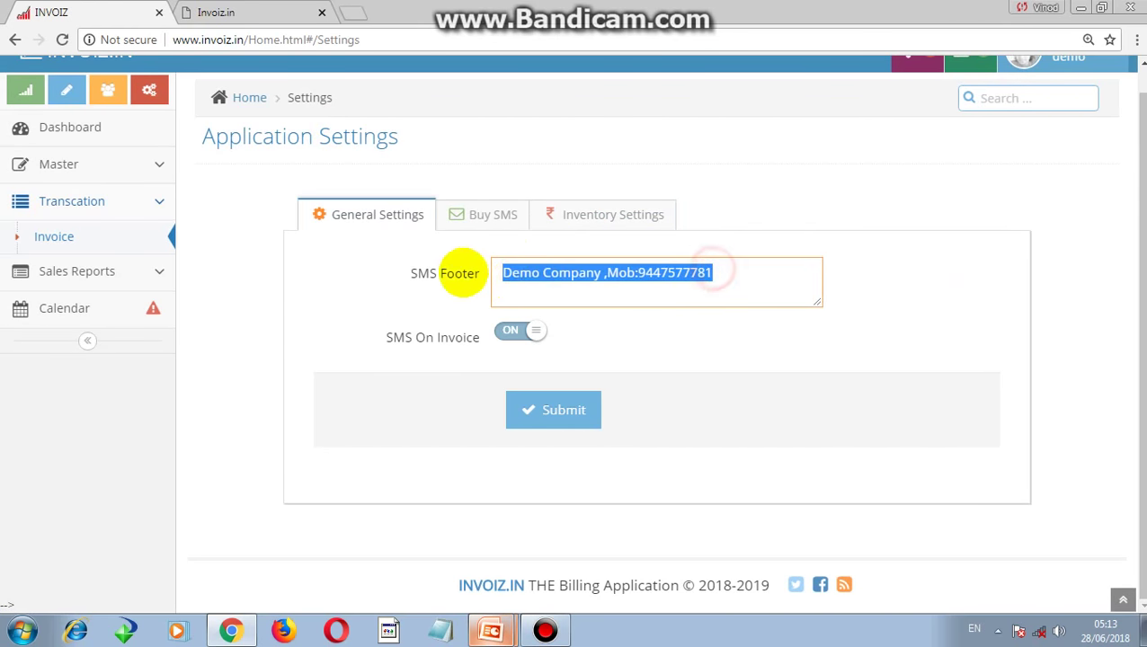
- Save inventory defaults of category Mobile, manufacturer Xiomi and tax GST 12%
left_click(580, 214)
scroll(563, 210, "down", 1)
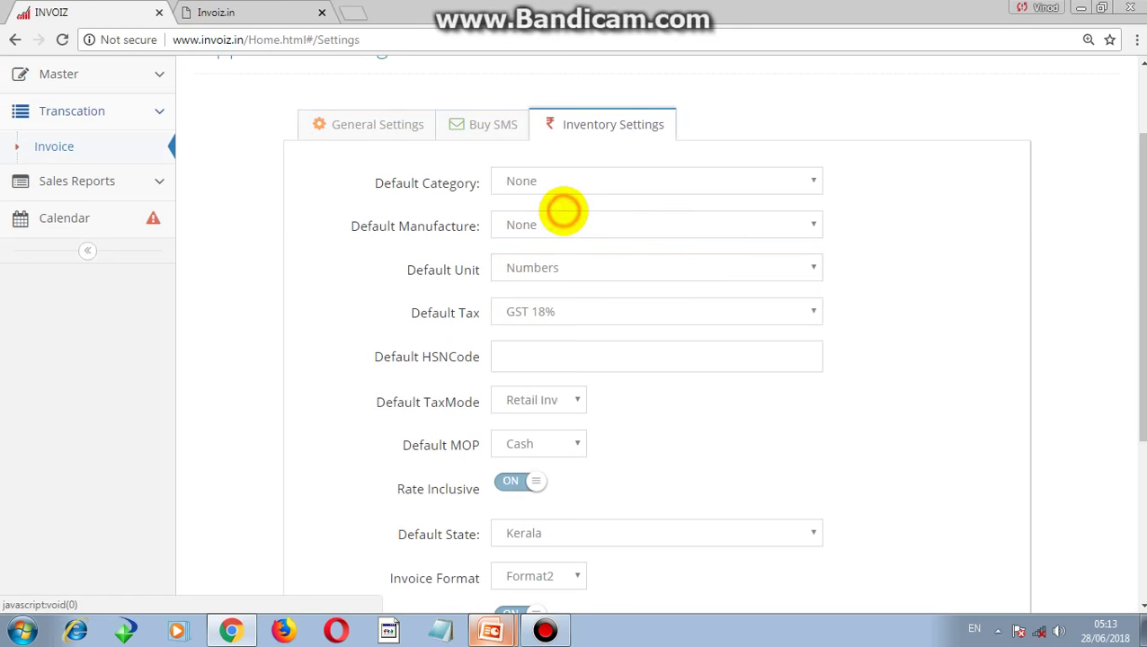
left_click(620, 182)
left_click(576, 220)
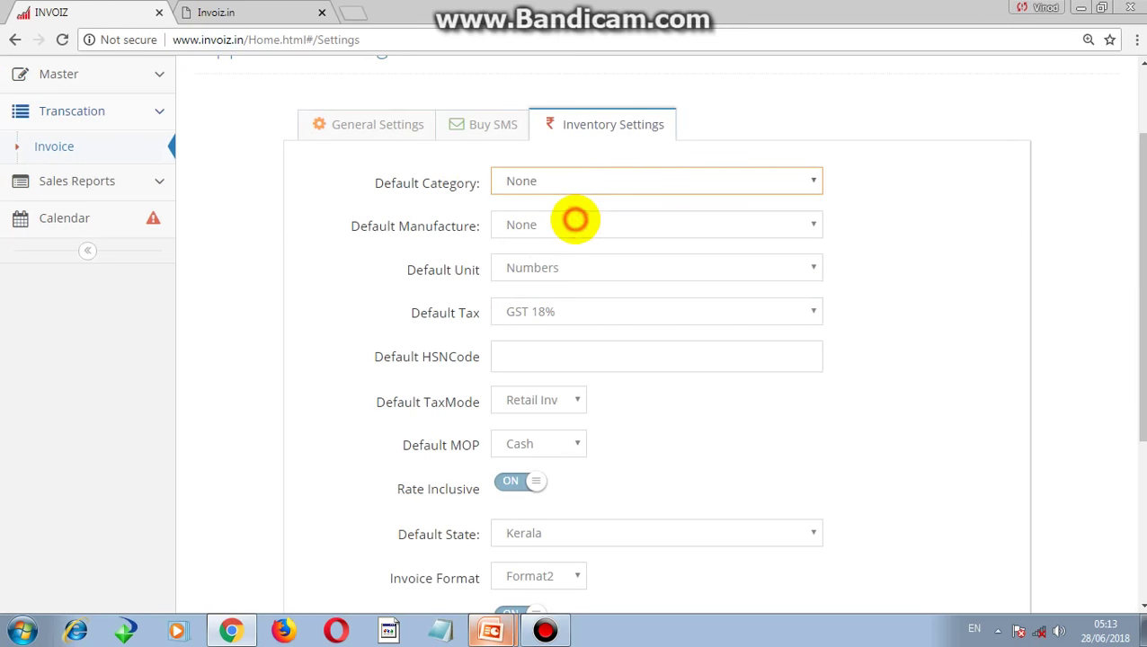
left_click(561, 225)
left_click(539, 261)
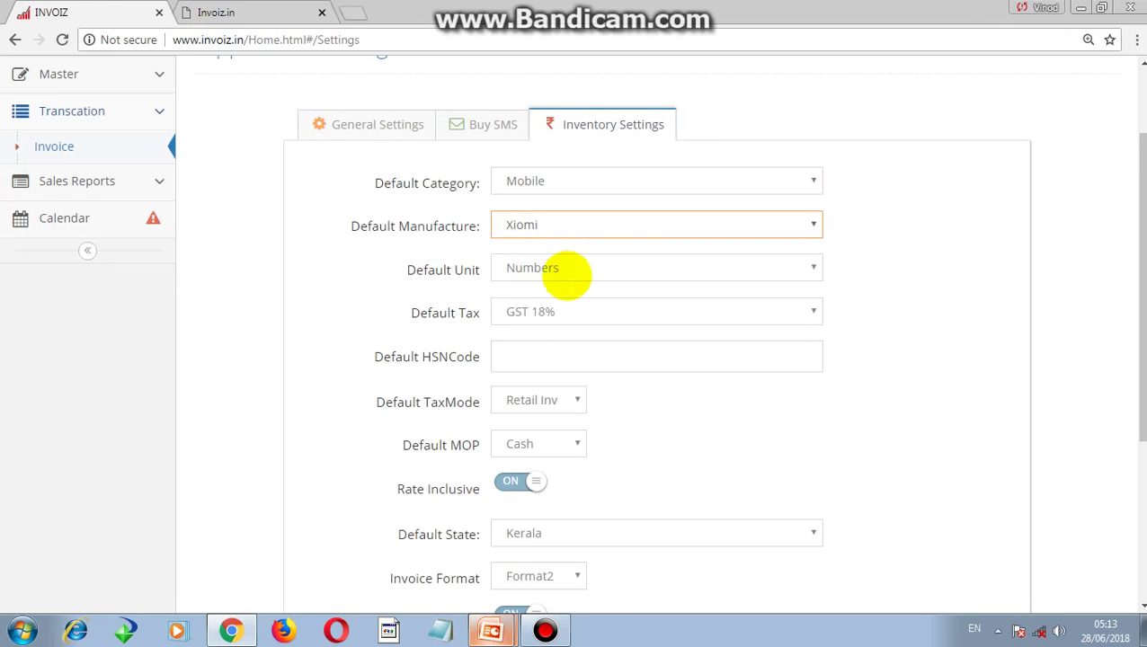
left_click(612, 308)
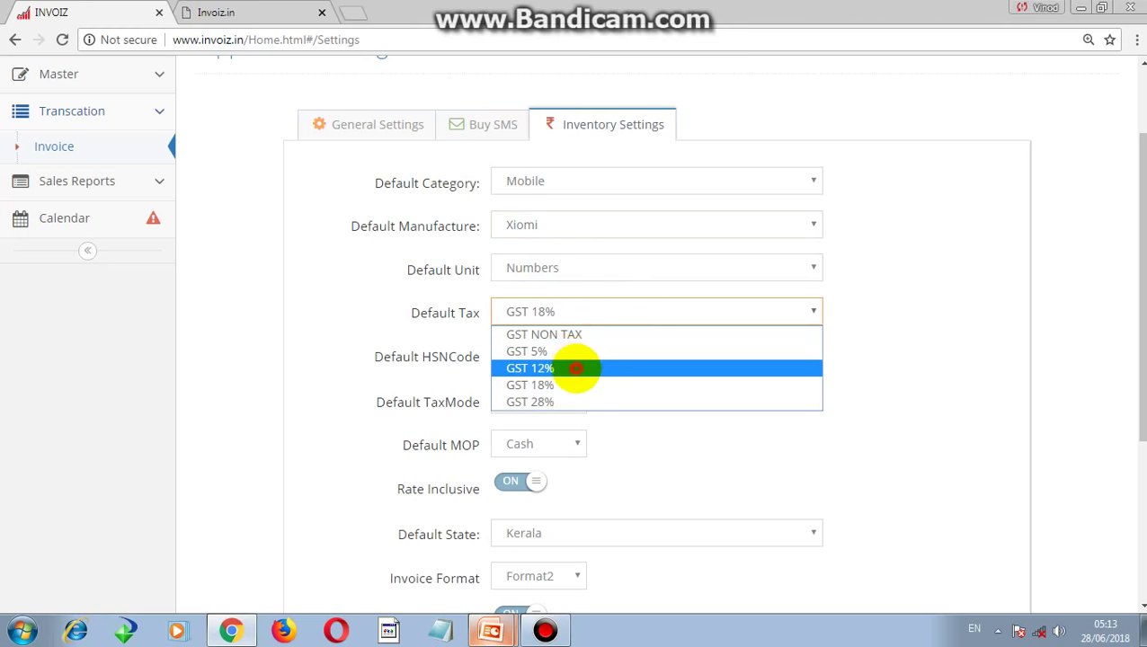
left_click(576, 366)
scroll(957, 364, "down", 3)
left_click(560, 406)
left_click(671, 392)
scroll(733, 296, "up", 5)
- Open the Item Master form, which comes pre-filled with these defaults
left_click(104, 186)
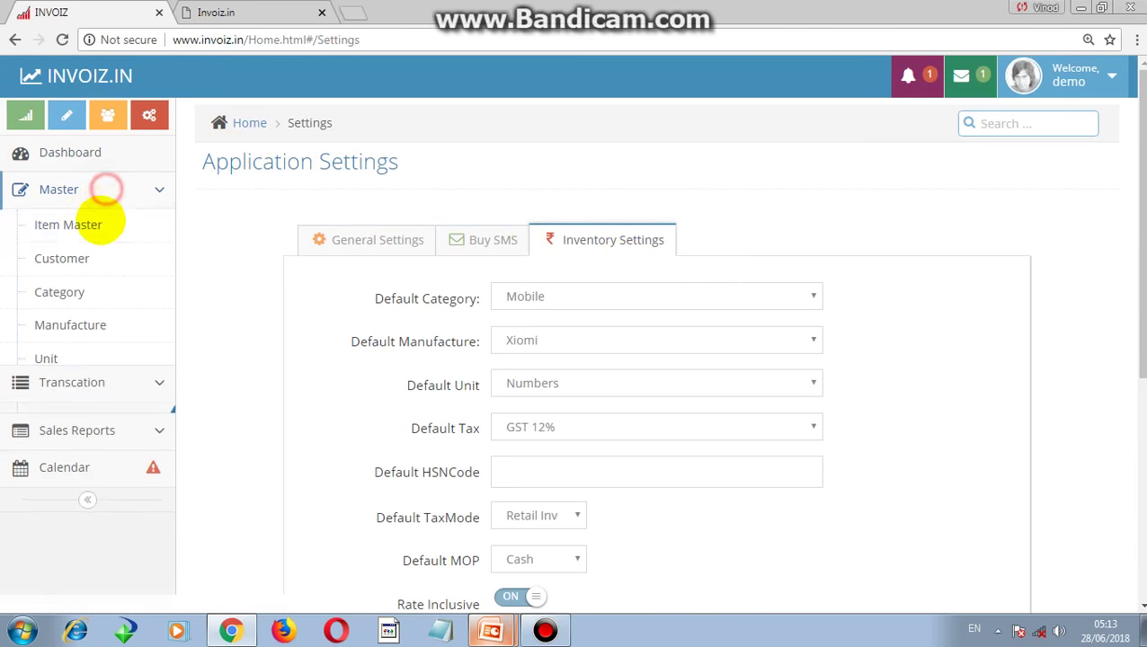
left_click(101, 224)
scroll(763, 238, "down", 1)
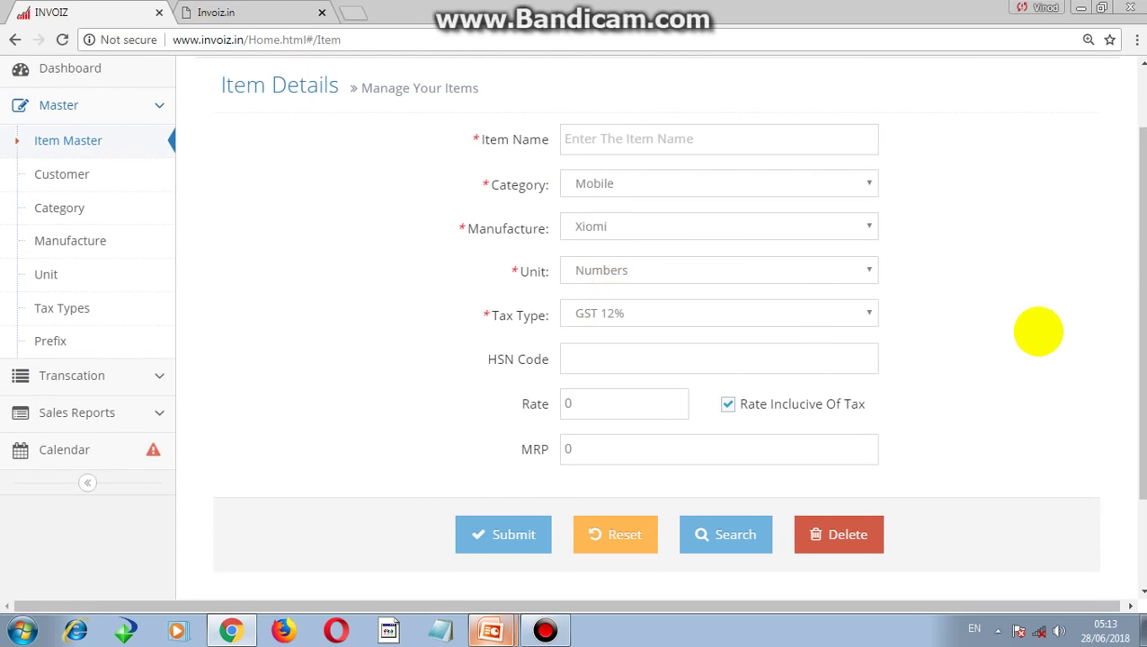
scroll(1038, 331, "up", 1)
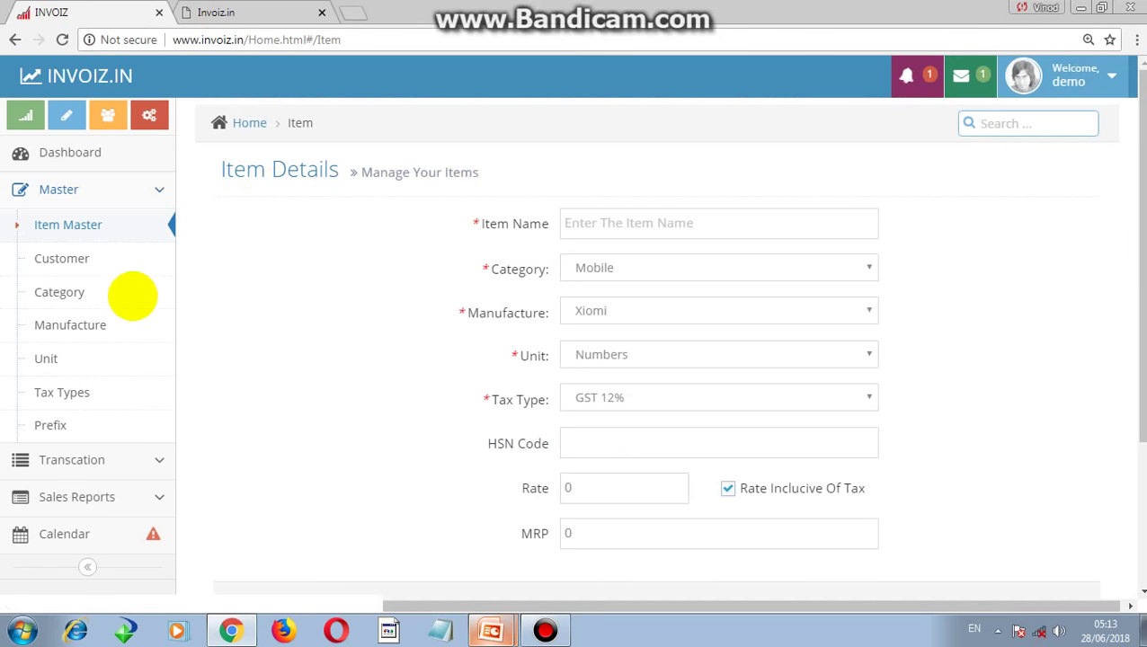
- Run the Day Book report, first for today and then from 25/06/2018
left_click(144, 184)
left_click(146, 264)
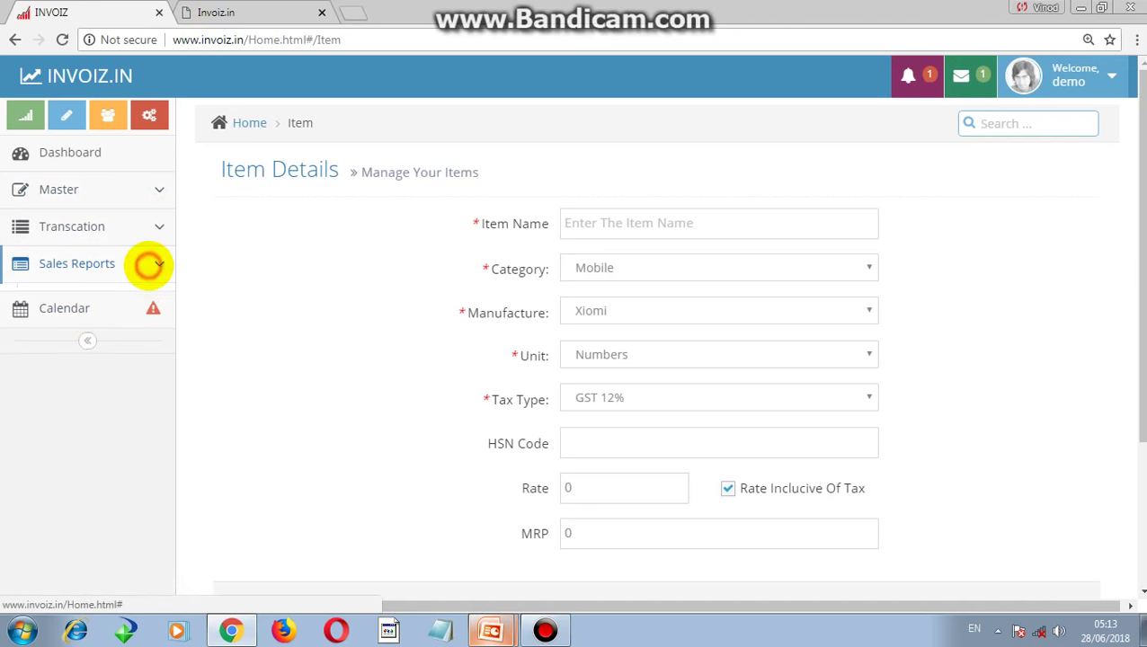
left_click(106, 306)
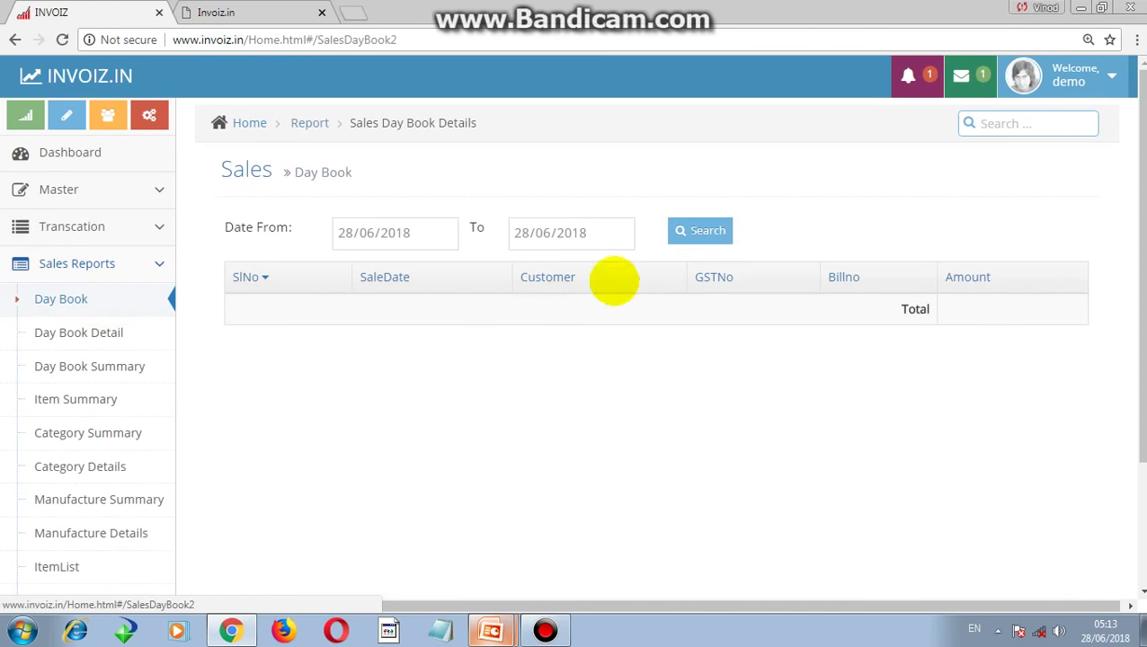
left_click(698, 230)
left_click(386, 233)
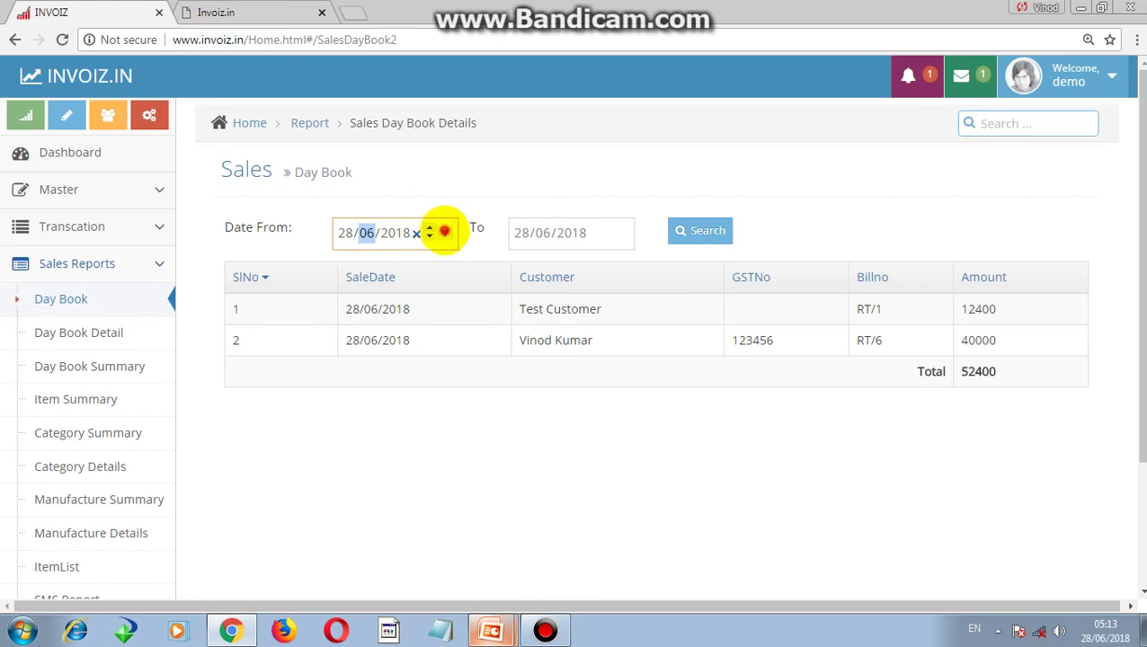
left_click(445, 233)
left_click(359, 399)
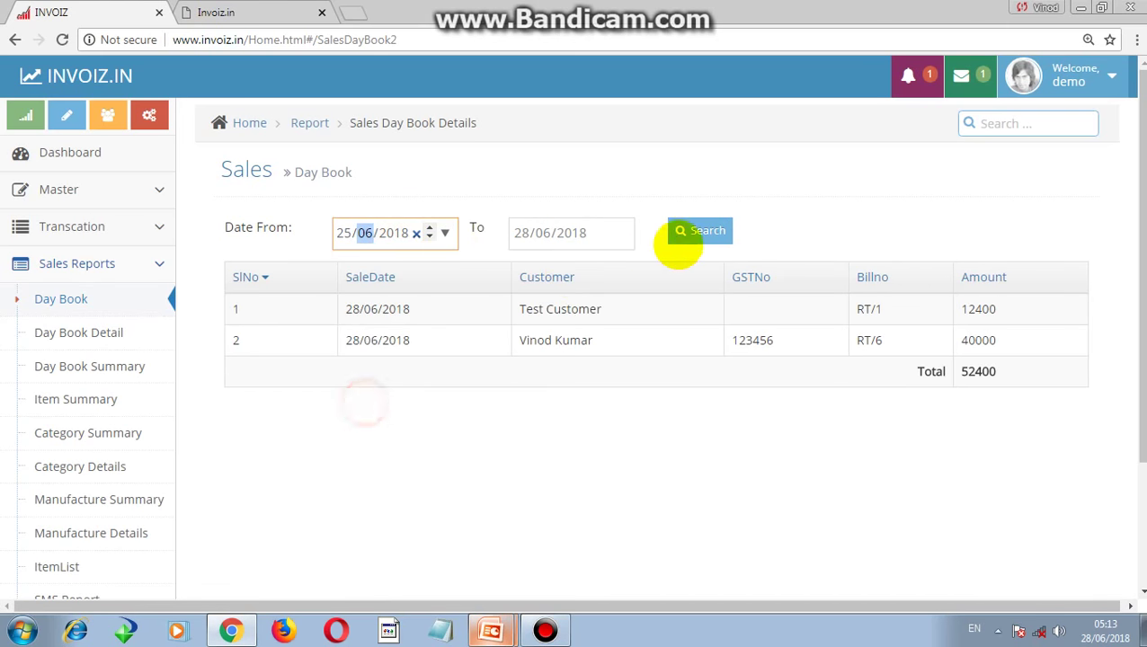
left_click(699, 231)
scroll(913, 260, "down", 1)
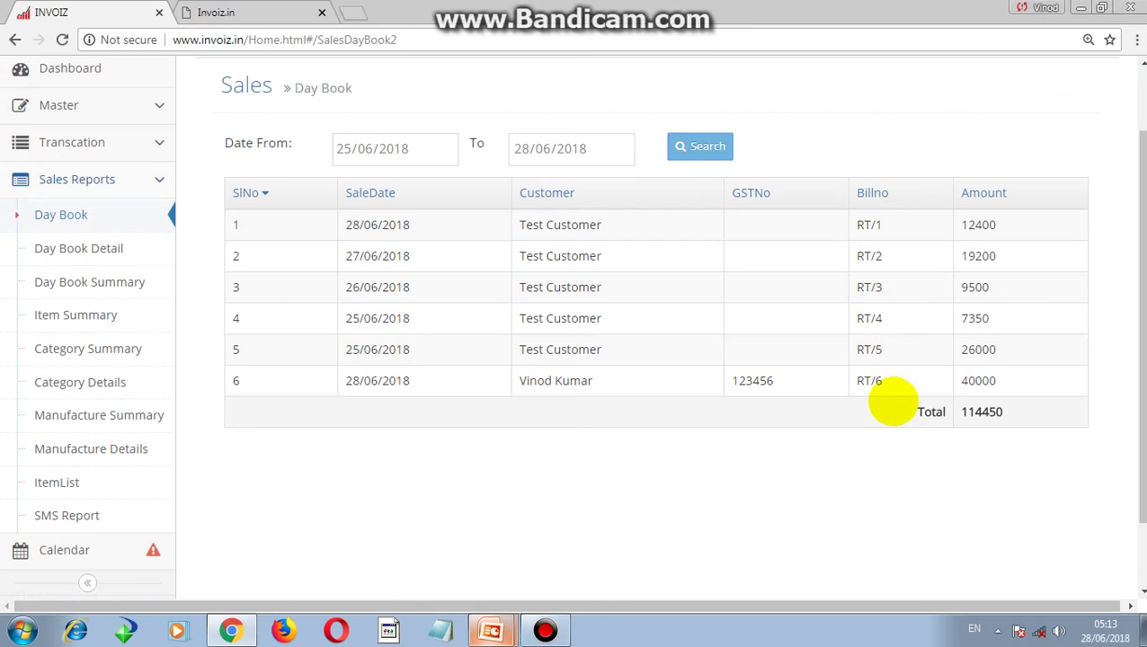
- Run Day Book Detail from 24/06/2018 and Day Book Summary from 2017
left_click(113, 249)
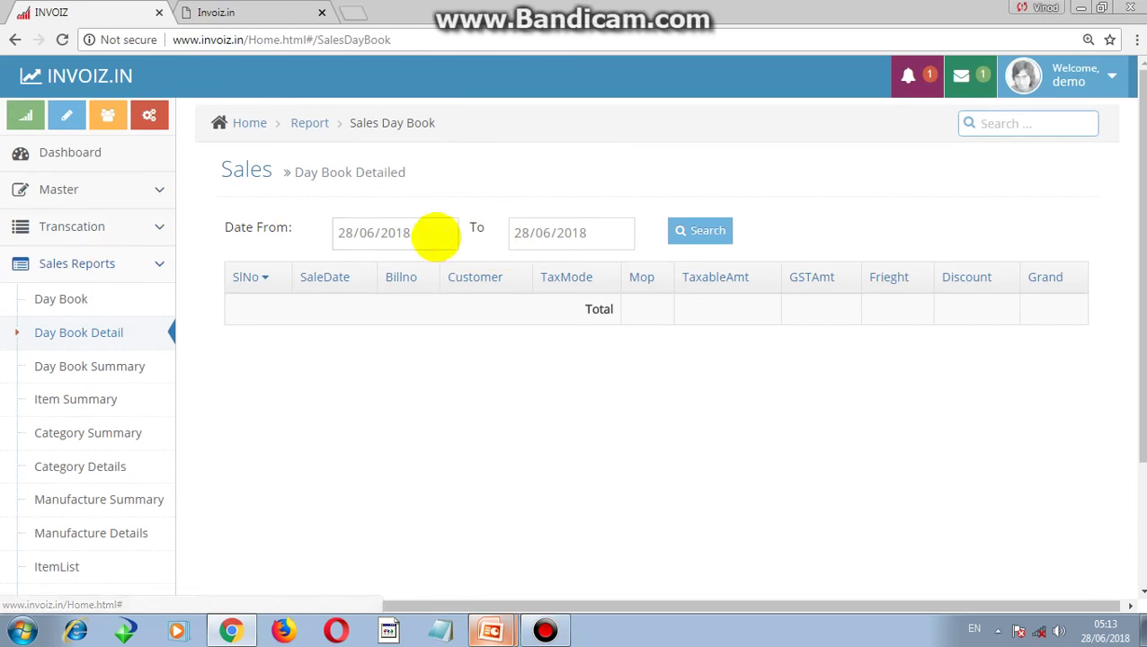
key("Down")
key("Down")
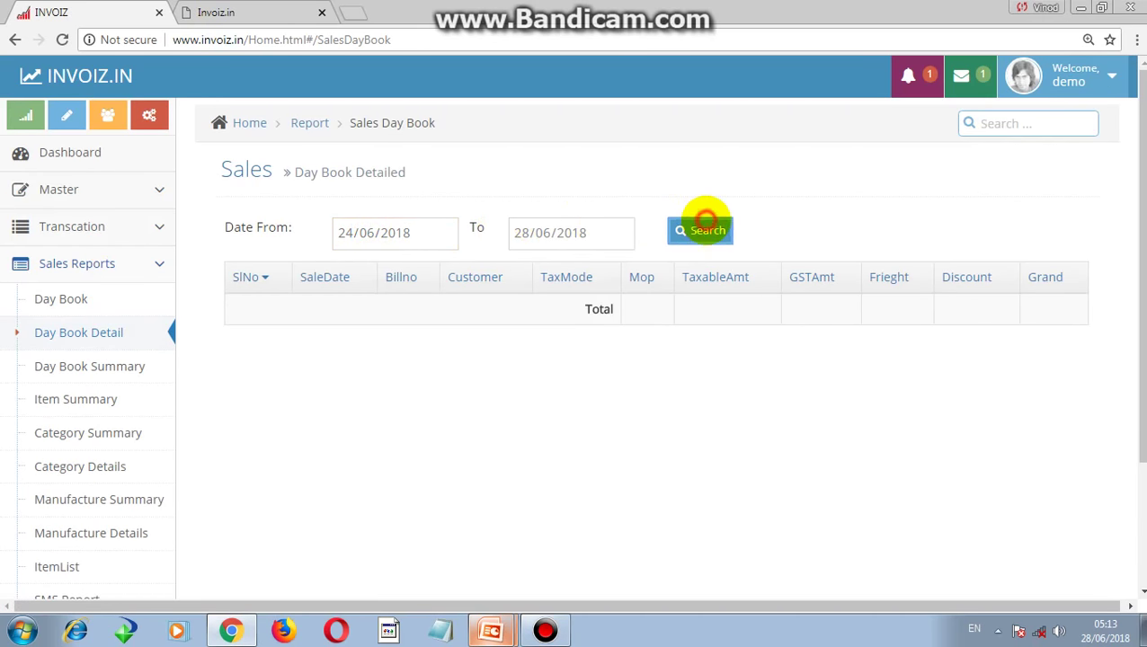
left_click(706, 222)
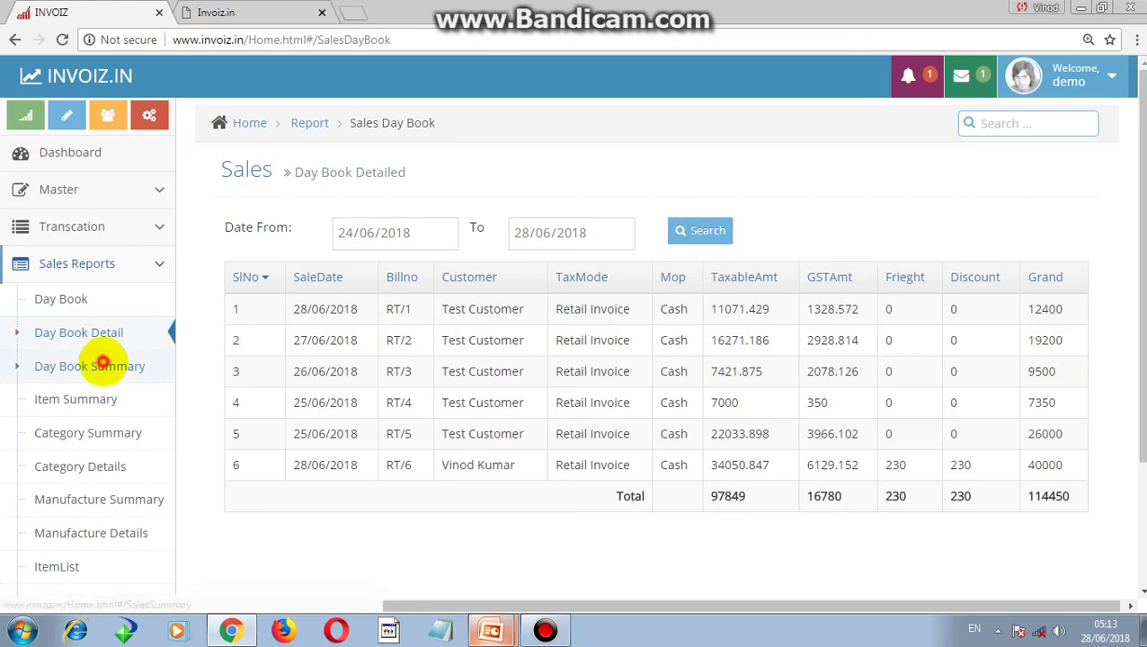
left_click(94, 364)
left_click(397, 233)
key("Down")
left_click(718, 232)
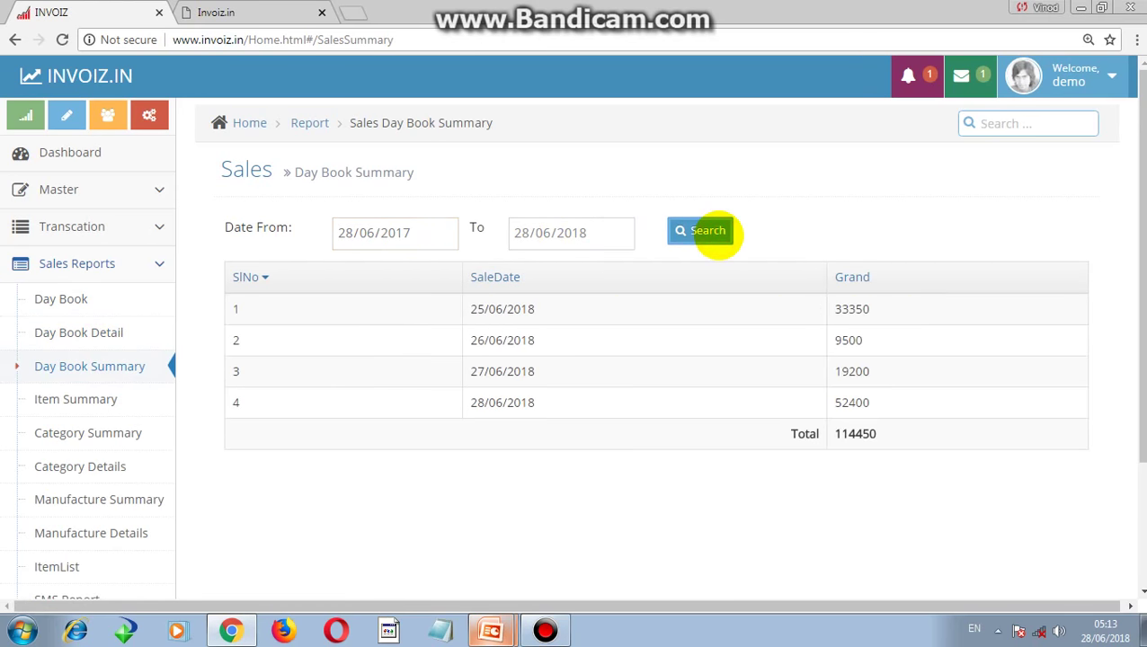
- Run the Item Summary and Category Summary reports with the From year set to 2017
left_click(54, 400)
left_click(397, 233)
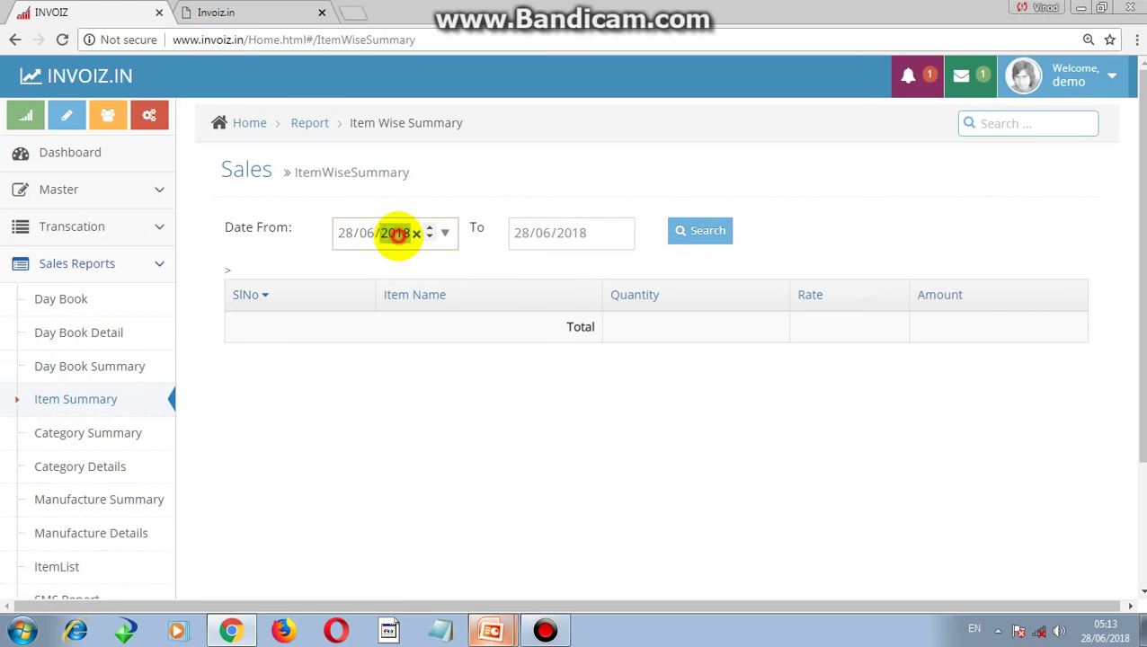
key("Down")
left_click(691, 229)
scroll(90, 259, "down", 3)
left_click(94, 263)
left_click(404, 233)
key("Down")
left_click(698, 231)
scroll(118, 348, "down", 2)
- Run Category Details from 2017 and Manufacture Summary from 07/06/2018, totalling 109800
left_click(102, 379)
left_click(398, 232)
key("Down")
left_click(683, 231)
scroll(737, 236, "down", 5)
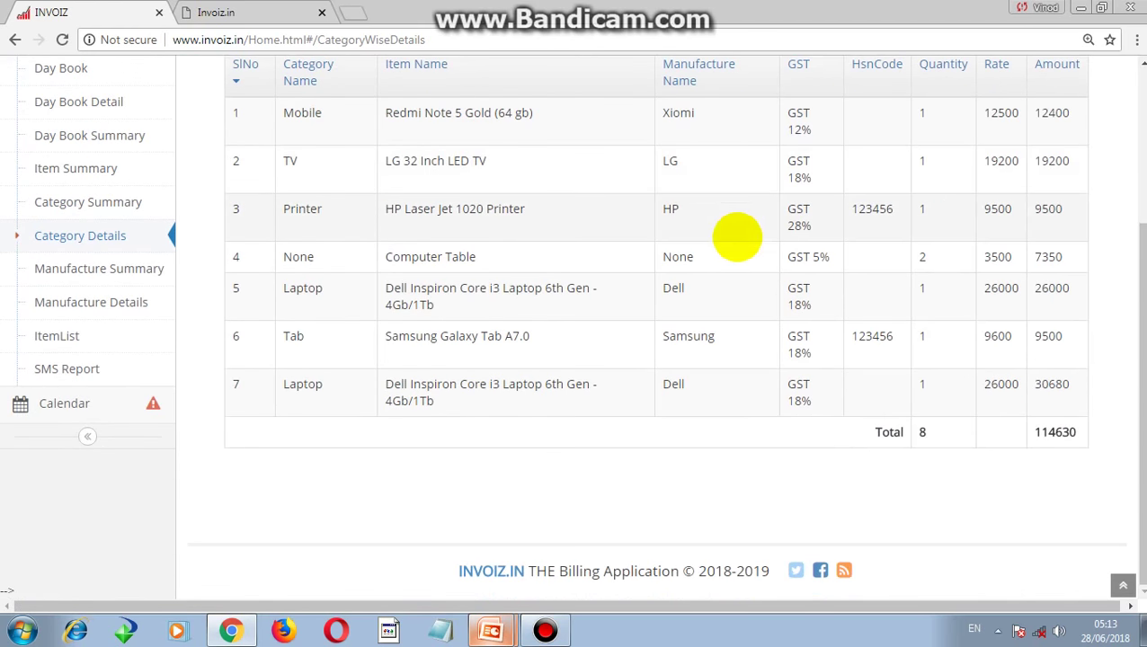
left_click(127, 269)
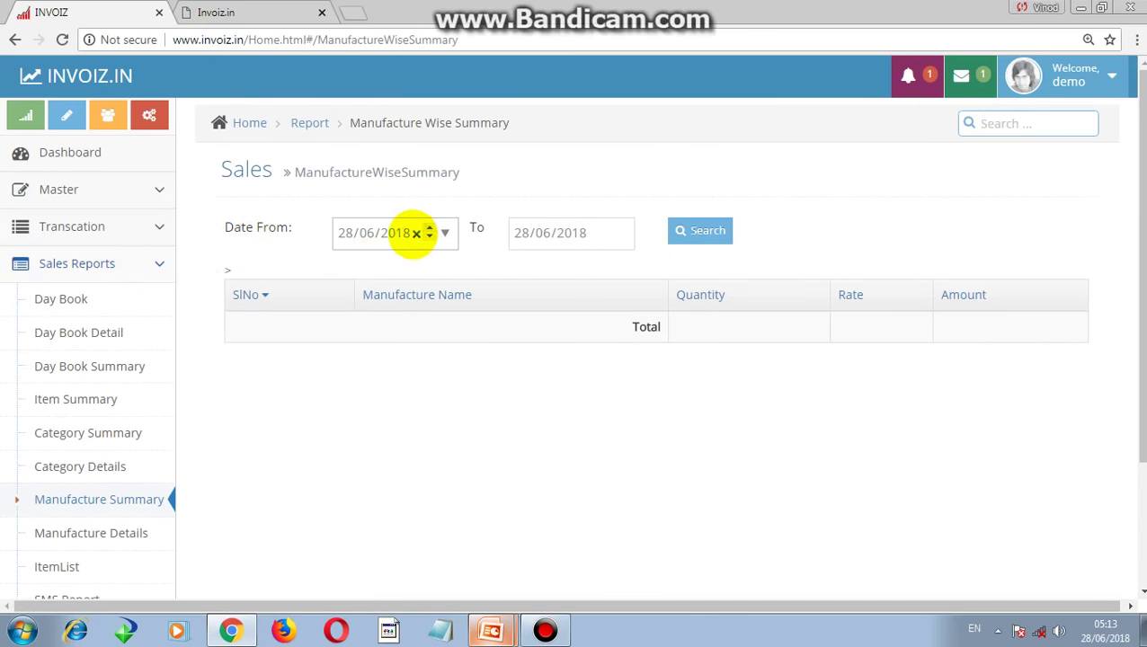
left_click(444, 233)
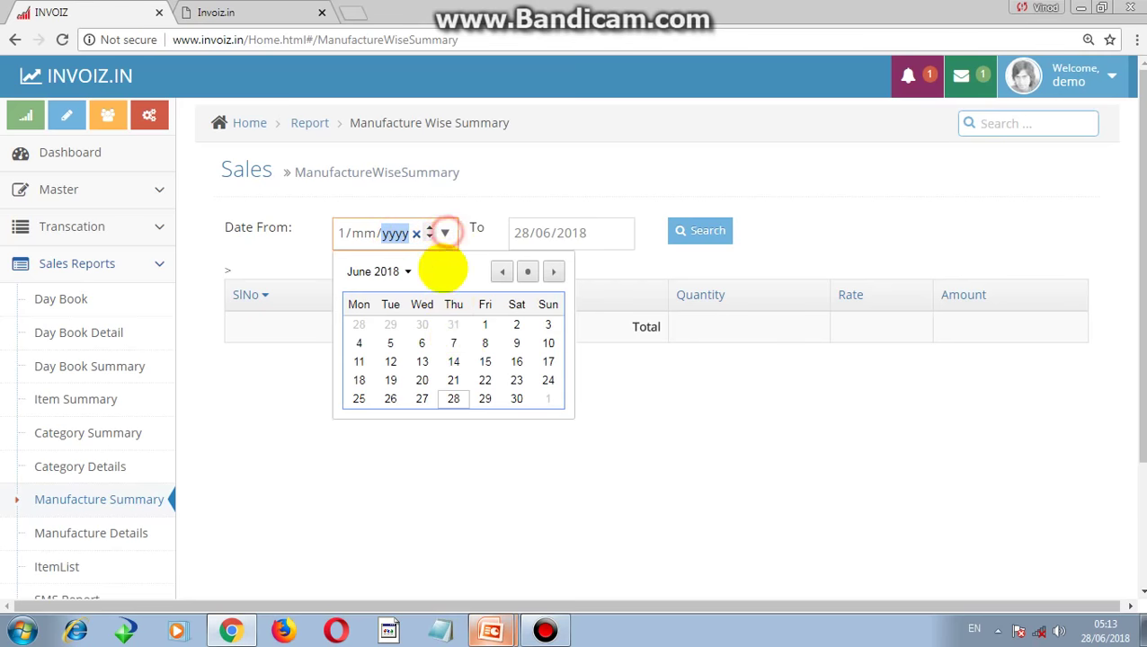
left_click(456, 349)
left_click(688, 225)
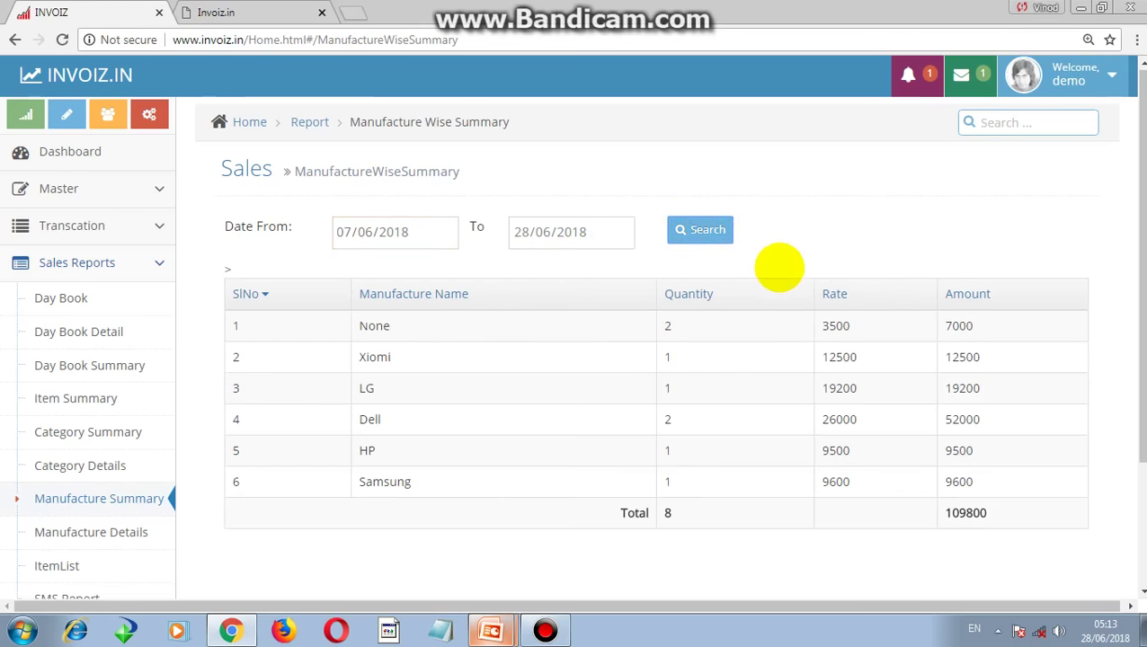
scroll(133, 383, "down", 2)
- Open the Manufacture Details report and the item list, then switch windows
left_click(127, 368)
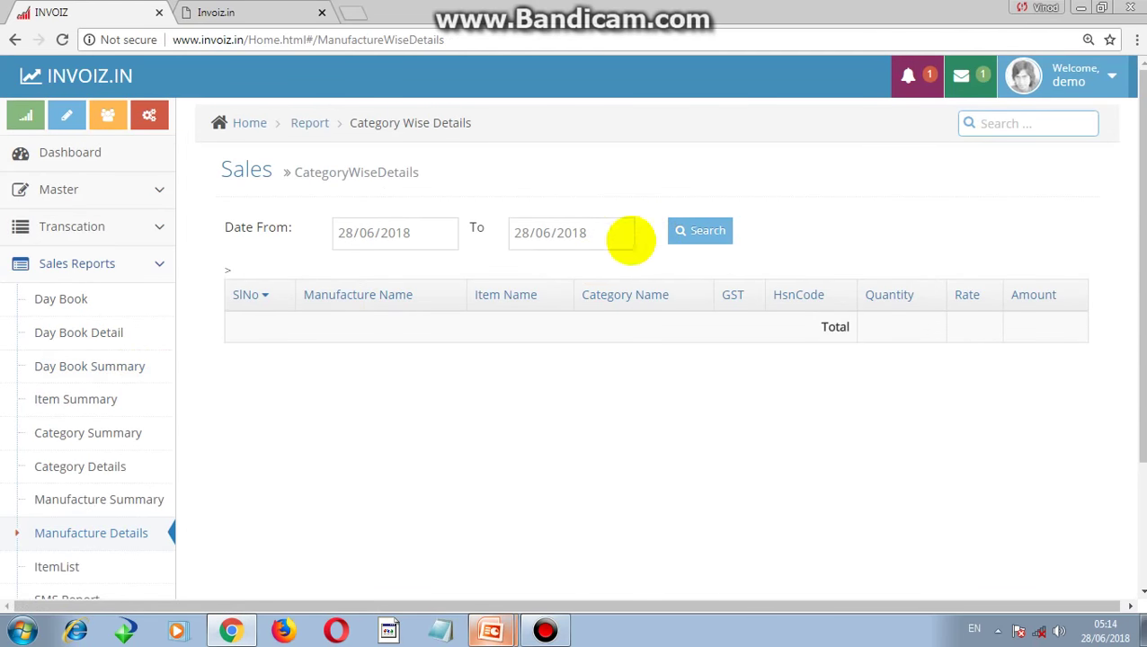
left_click(112, 564)
scroll(680, 355, "down", 3)
scroll(667, 340, "up", 3)
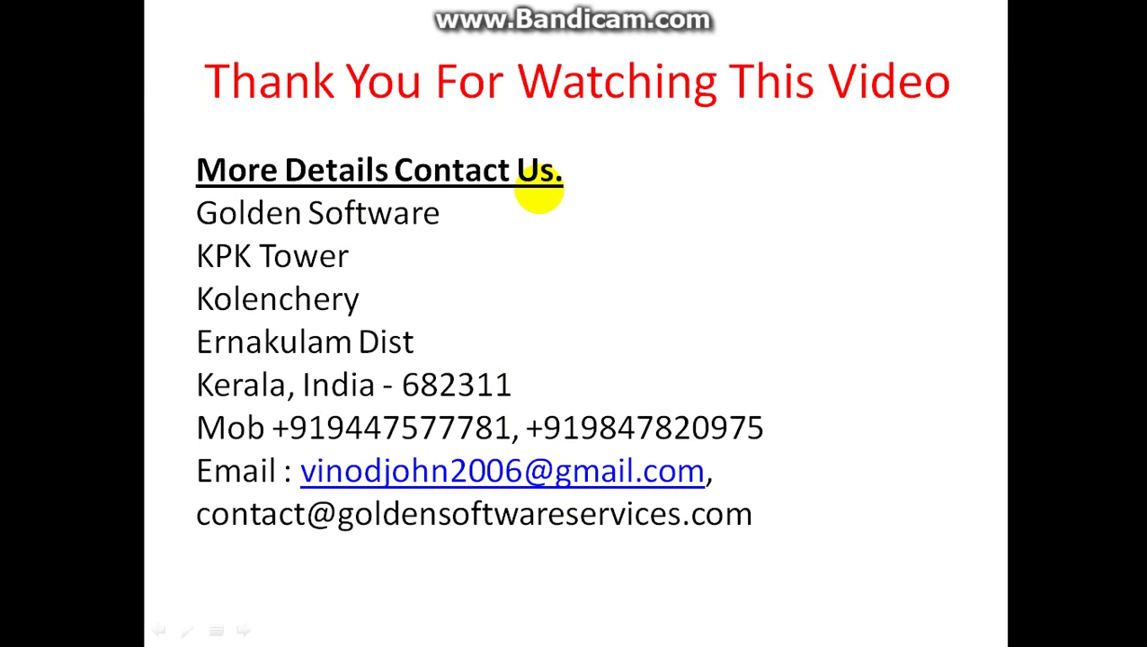
key("alt+Tab")
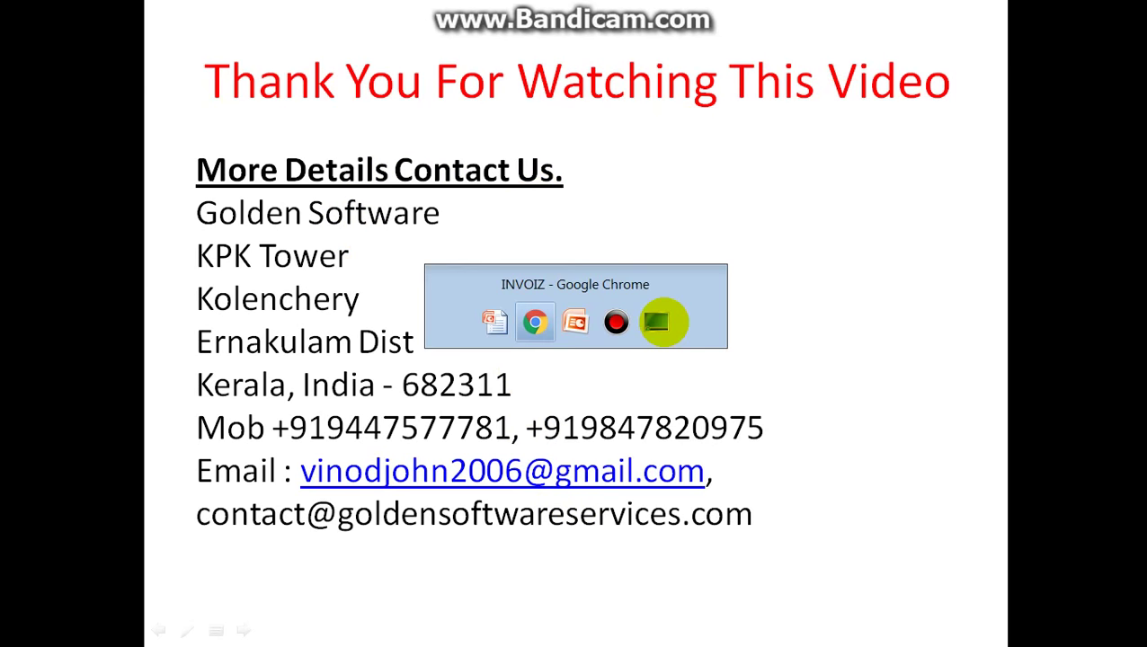